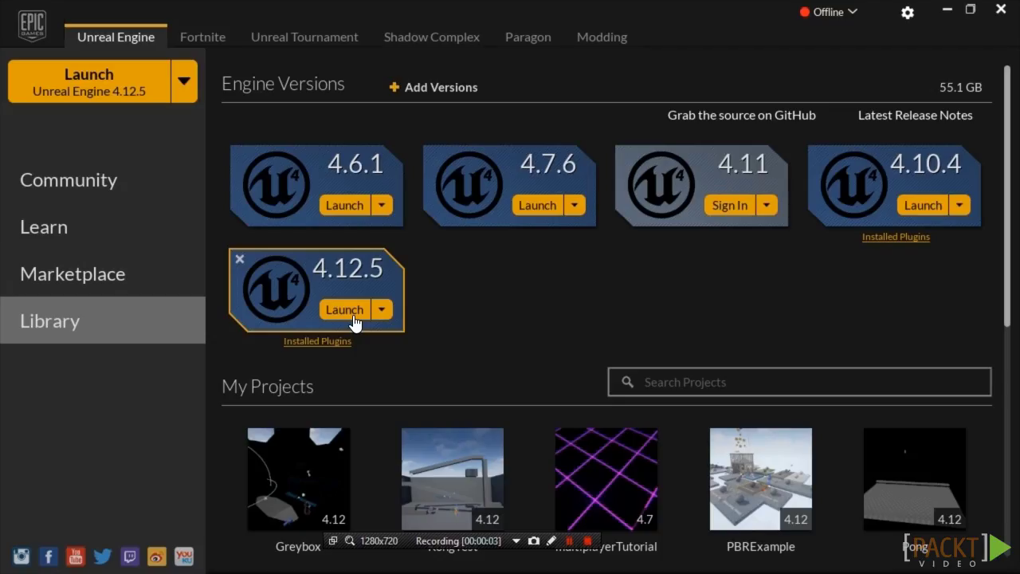
Launch Unreal Engine 4.12.5 and choose the Blueprint Side Scroller template for a new project, reviewing its description.
left_click(352, 316)
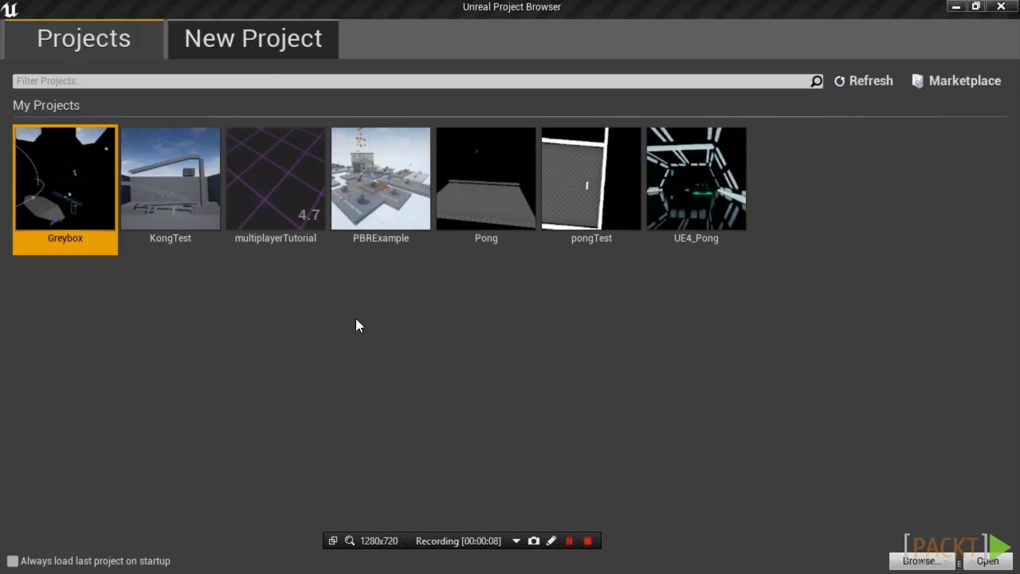
left_click(261, 49)
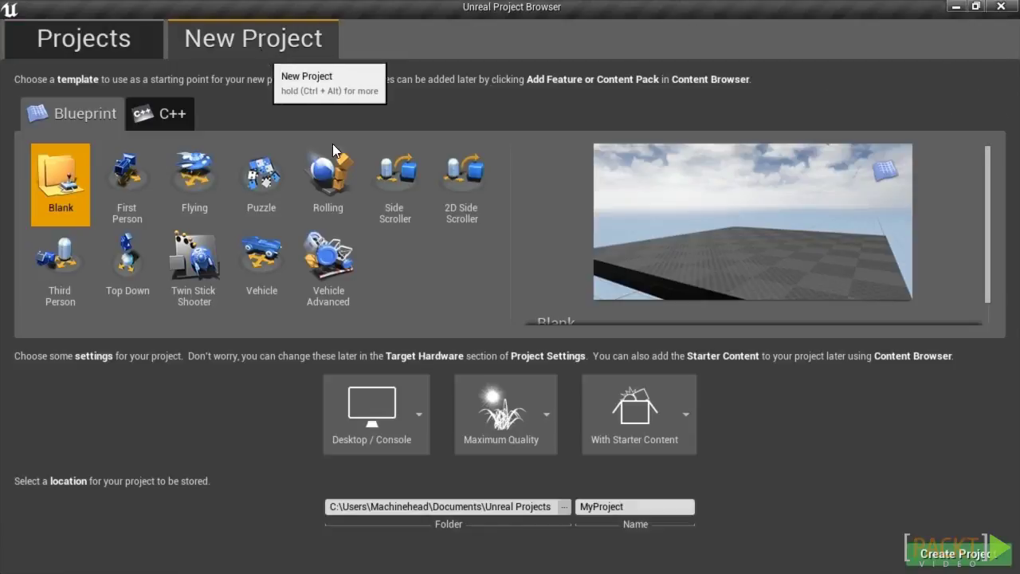
left_click(396, 174)
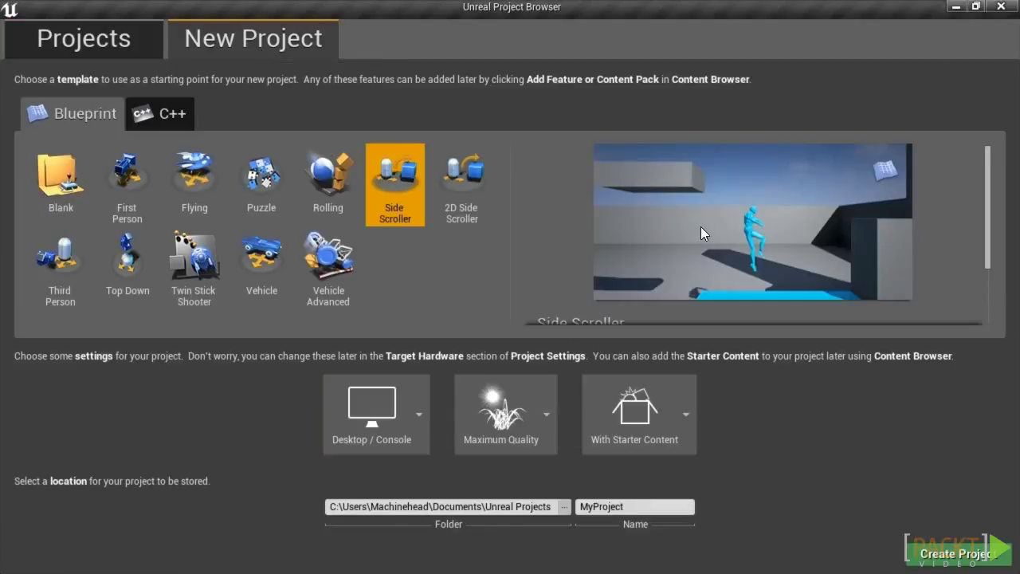
scroll(796, 232, "down", 2)
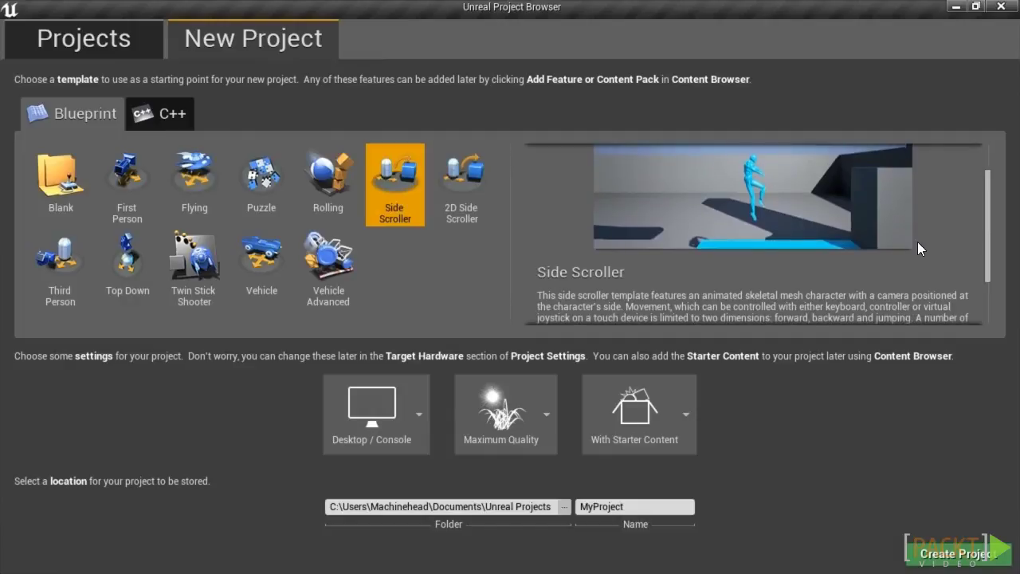
scroll(917, 241, "up", 2)
scroll(766, 218, "down", 3)
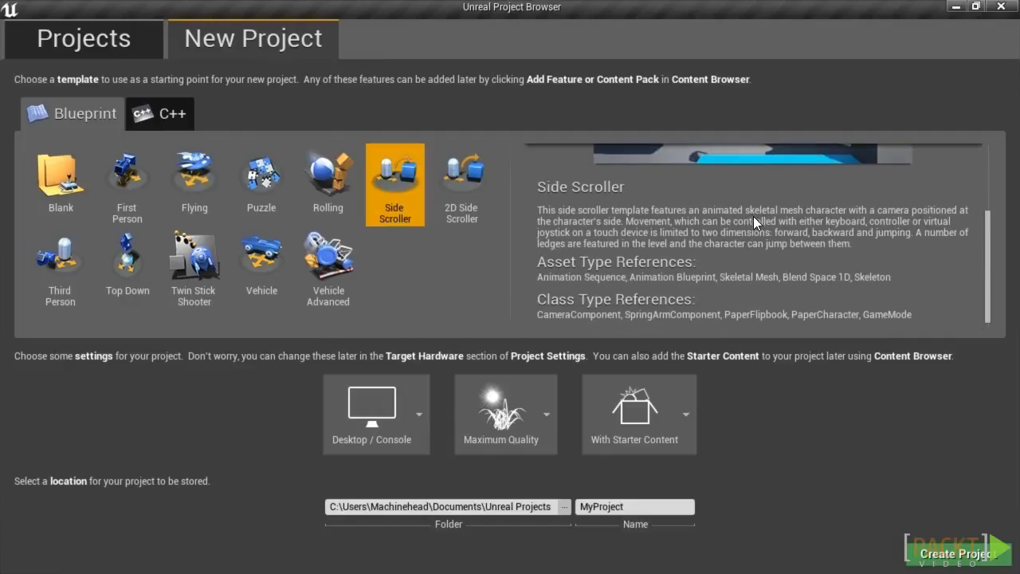
scroll(754, 216, "up", 3)
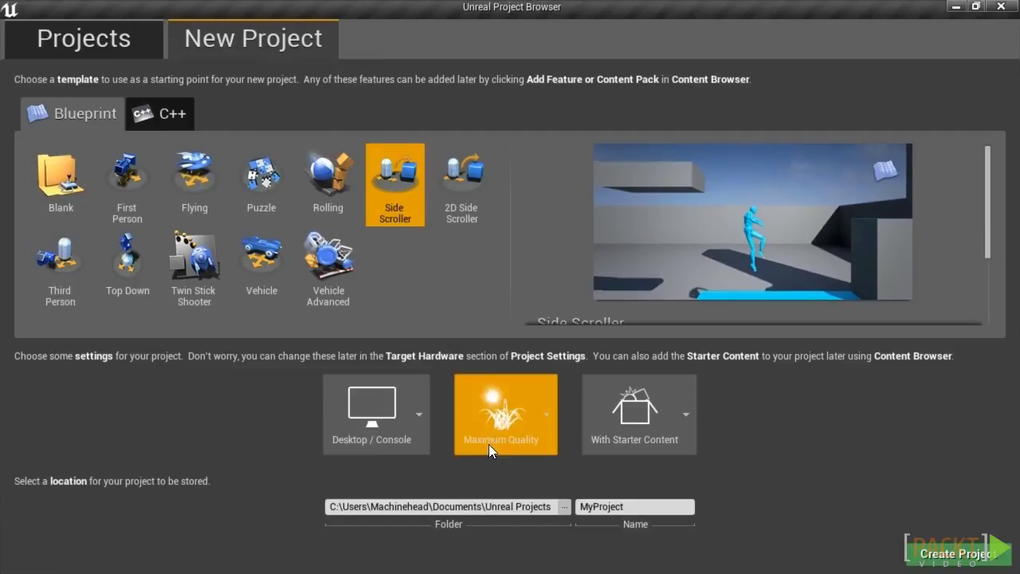
Name the project UE4Kong and create it with desktop/console, maximum quality and starter content settings.
left_click(639, 505)
type("UE4Kong")
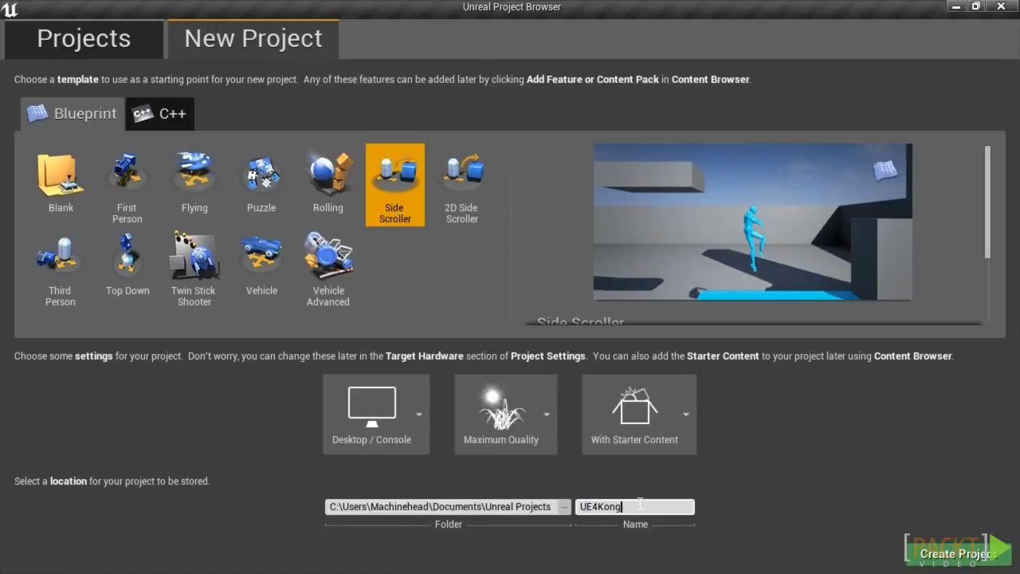
left_click(959, 553)
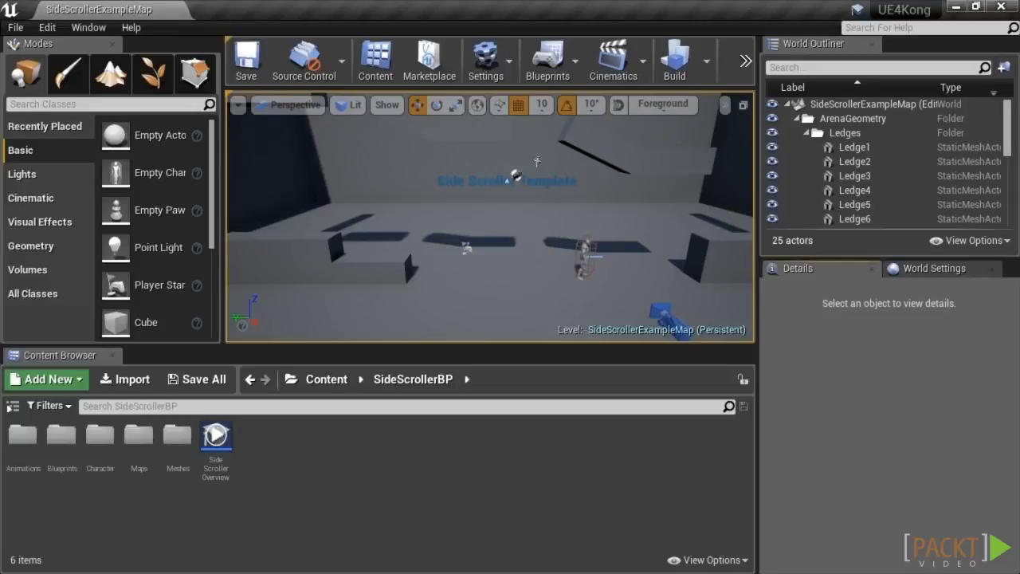
Examine the example level from several angles and select the side scroller character.
right_click_drag(491, 217, 370, 219)
key("w")
key("s")
left_click(574, 228)
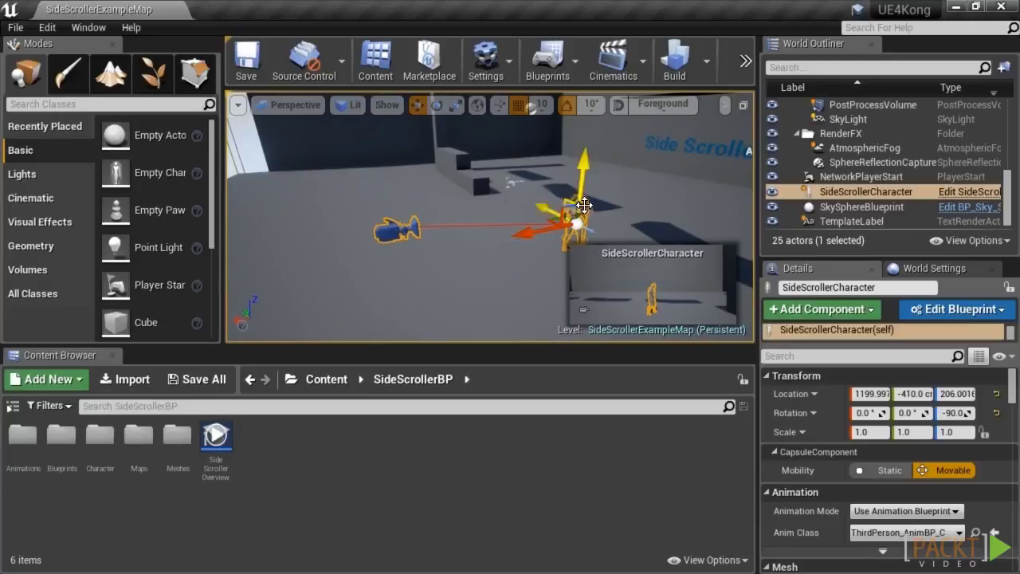
key("a")
right_click_drag(591, 198, 638, 118)
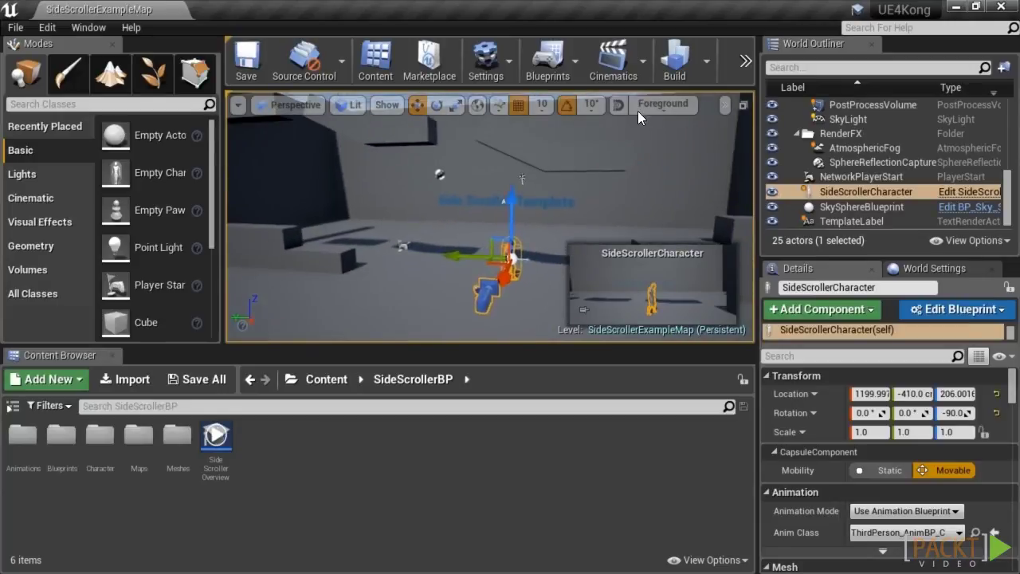
Play-test the level by running the character both ways and jumping onto the ledges and ramp, and end the preview.
left_click(747, 55)
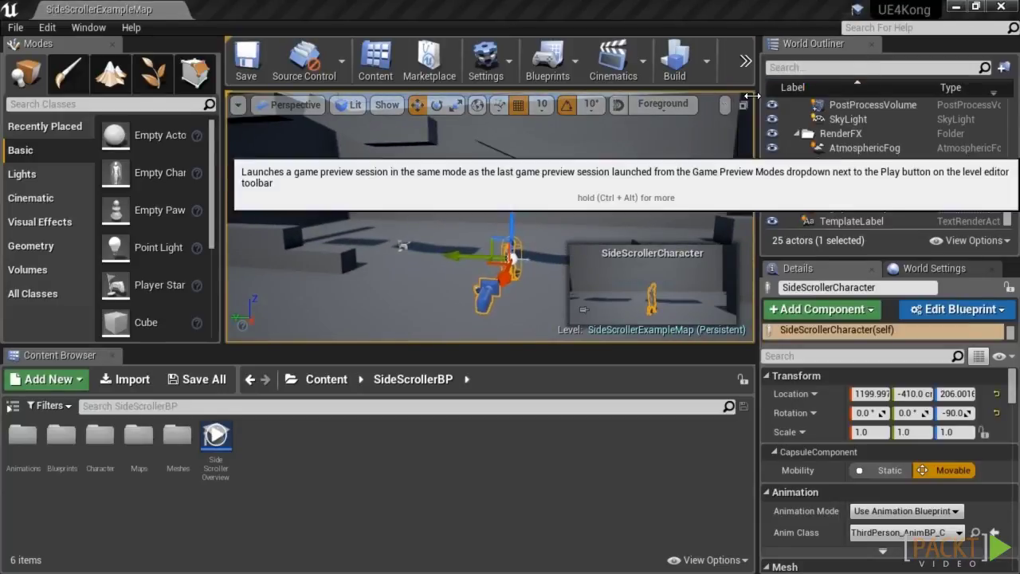
left_click(778, 95)
key("d")
key("a")
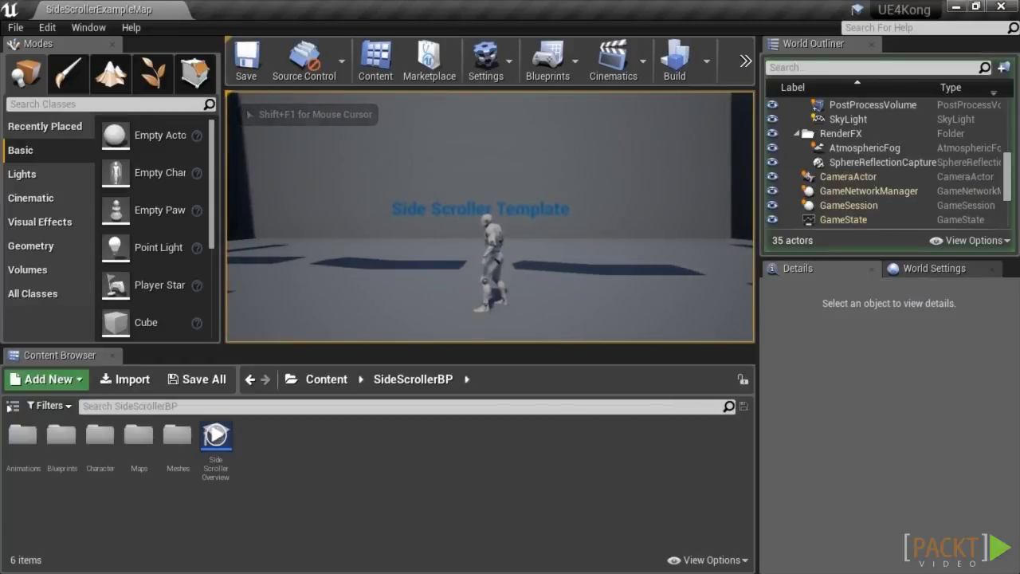
key("a")
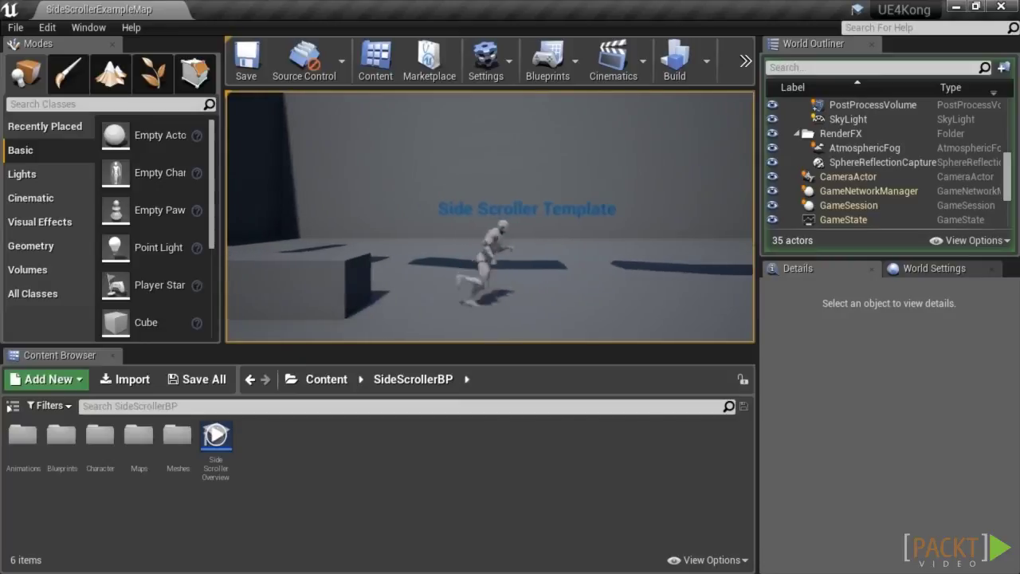
key("space")
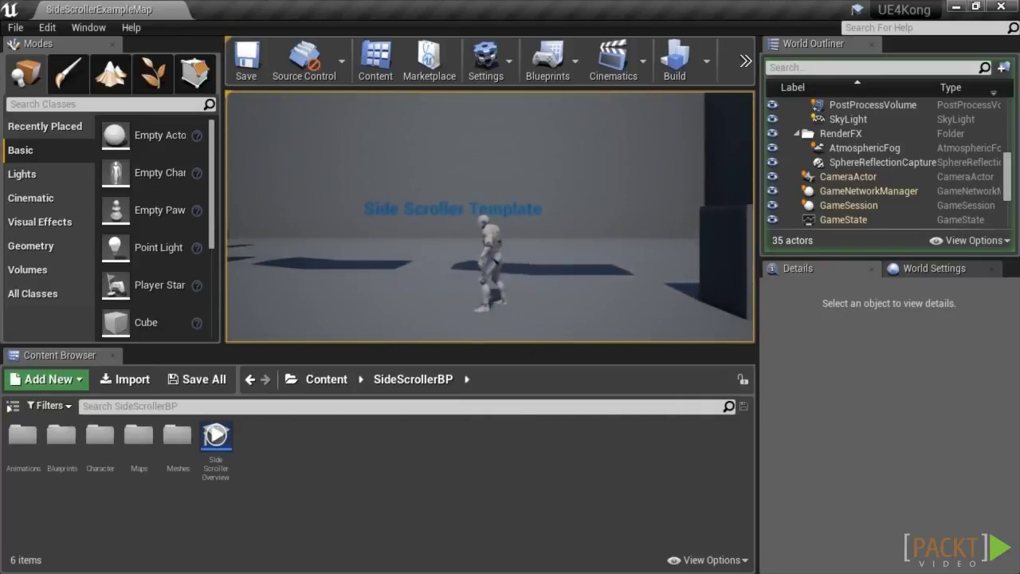
key("d")
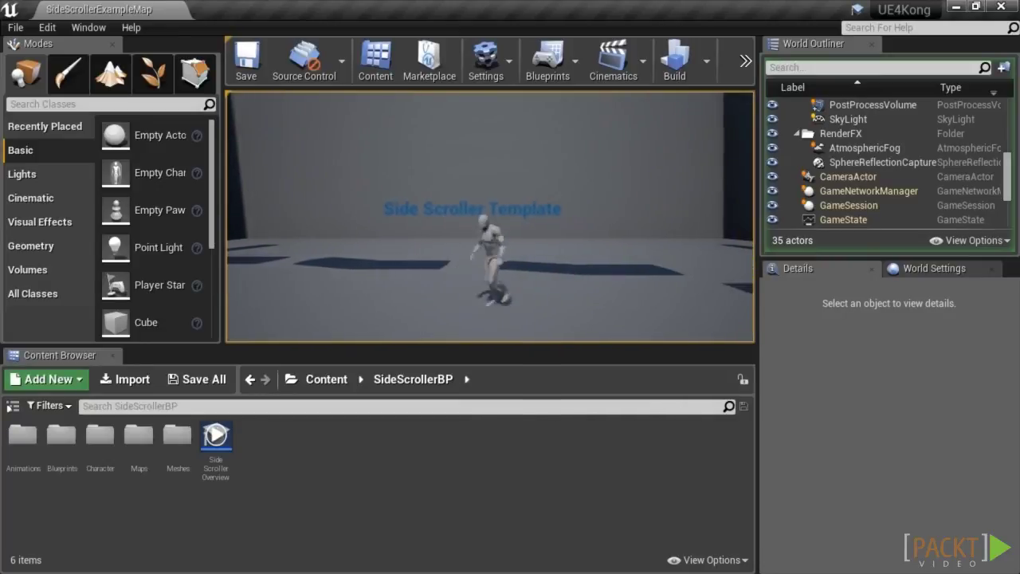
key("space")
key("space")
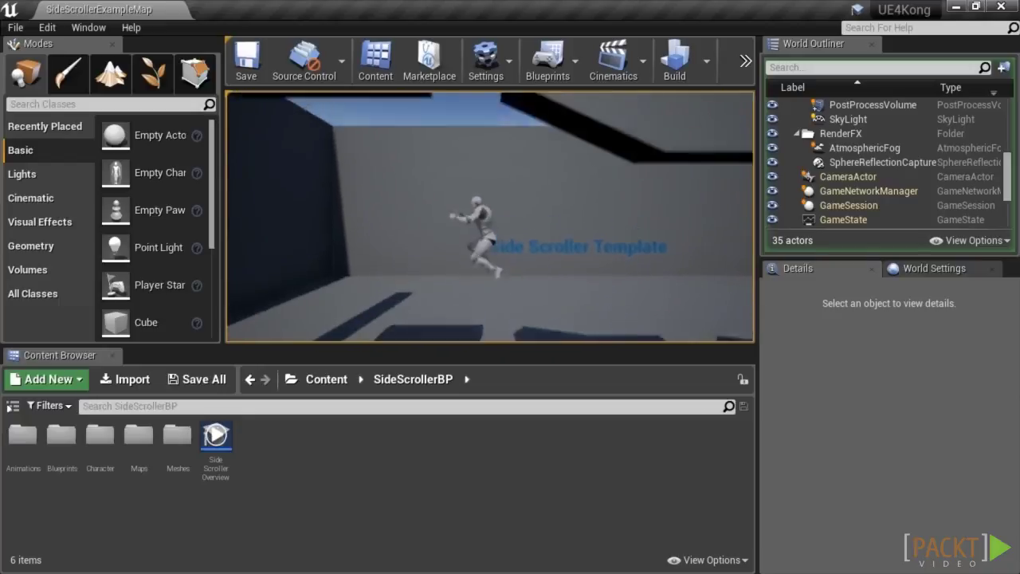
key("a")
key("d")
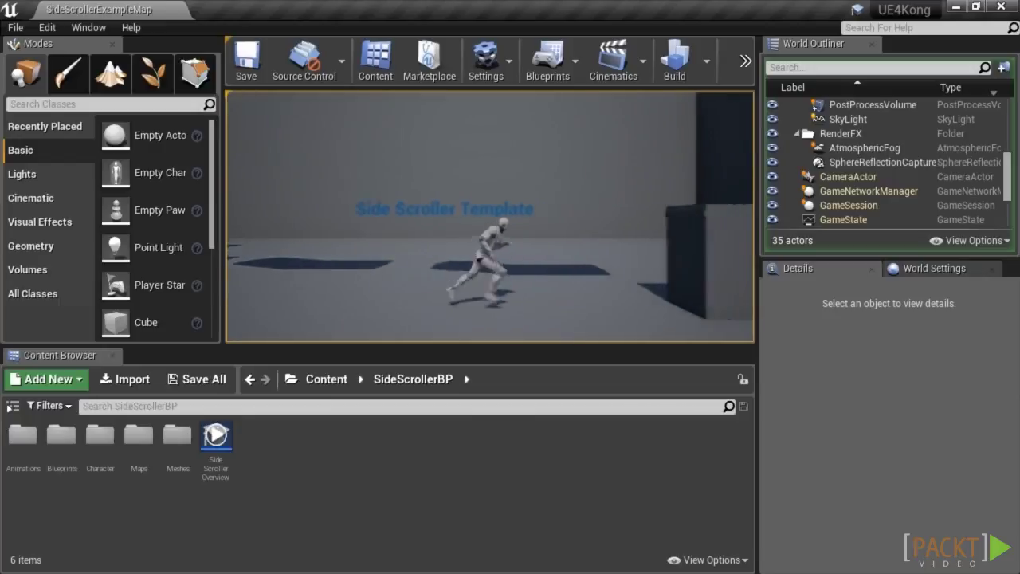
key("space")
key("space")
key("a")
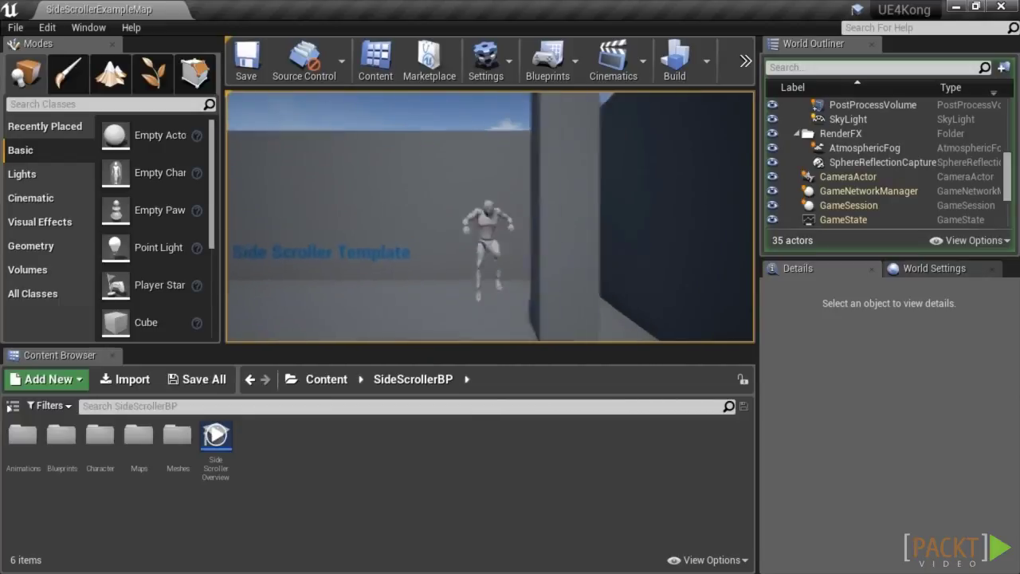
key("space")
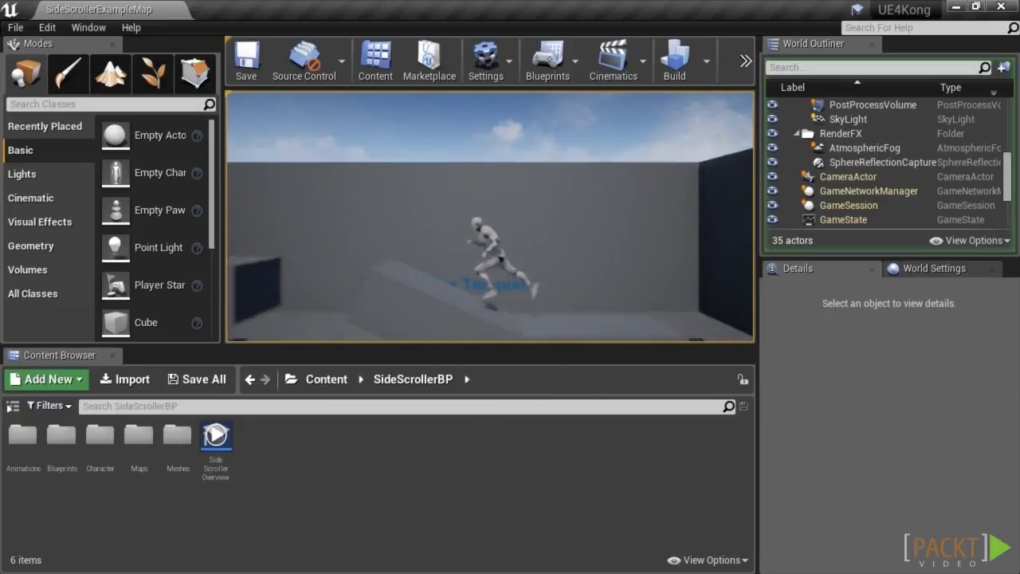
key("space")
key("d")
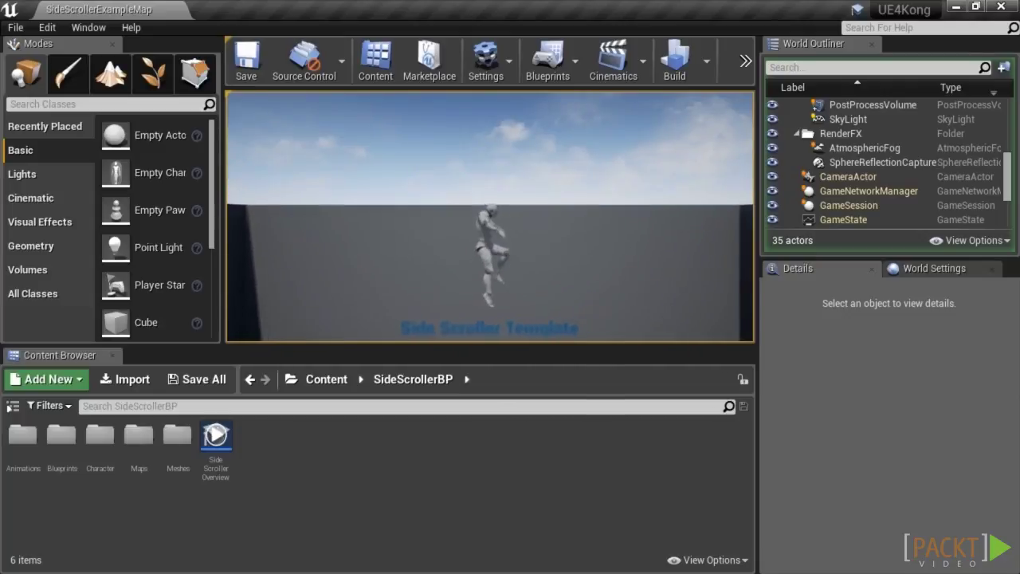
key("a")
key("d")
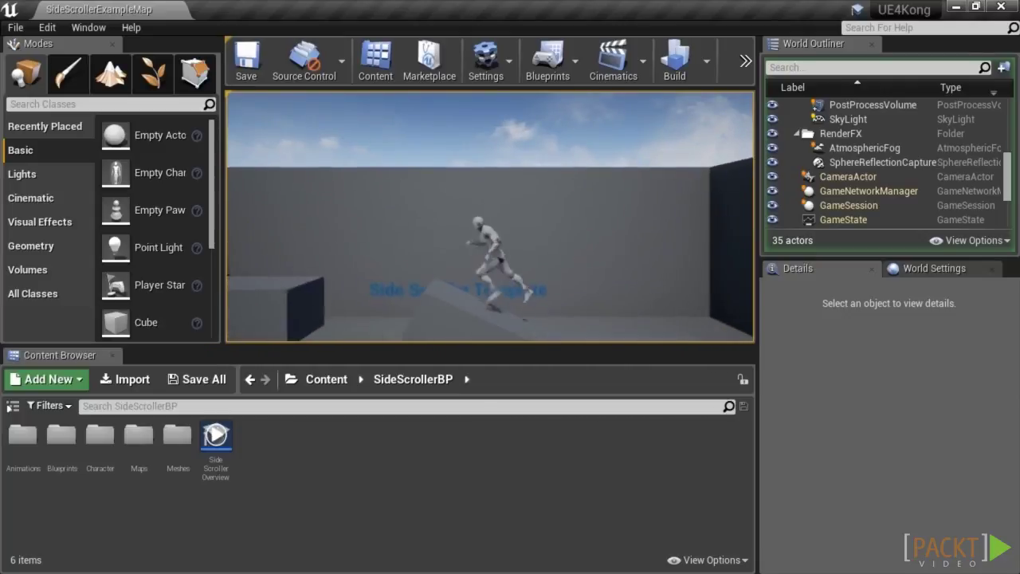
key("a")
key("d")
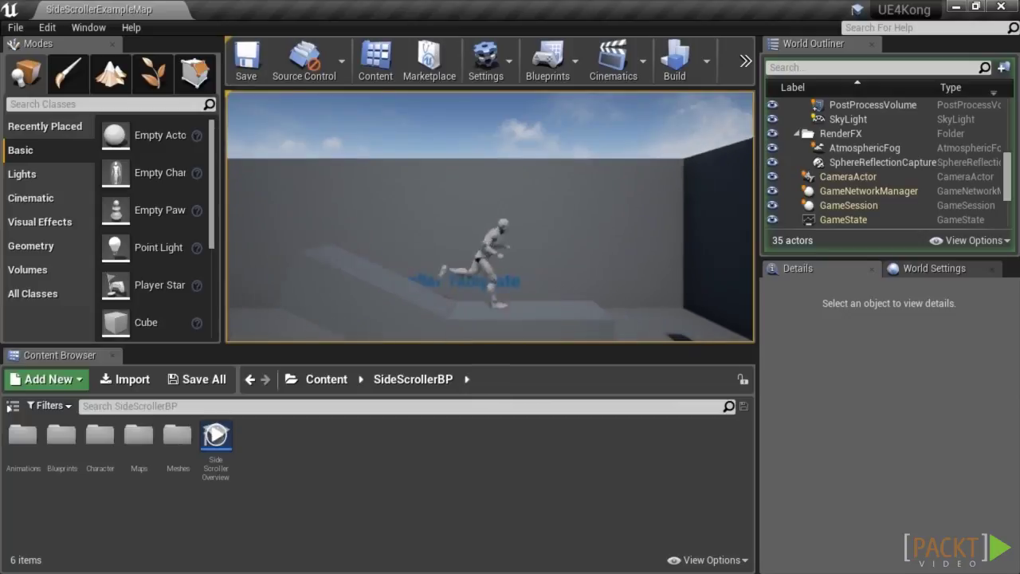
key("Escape")
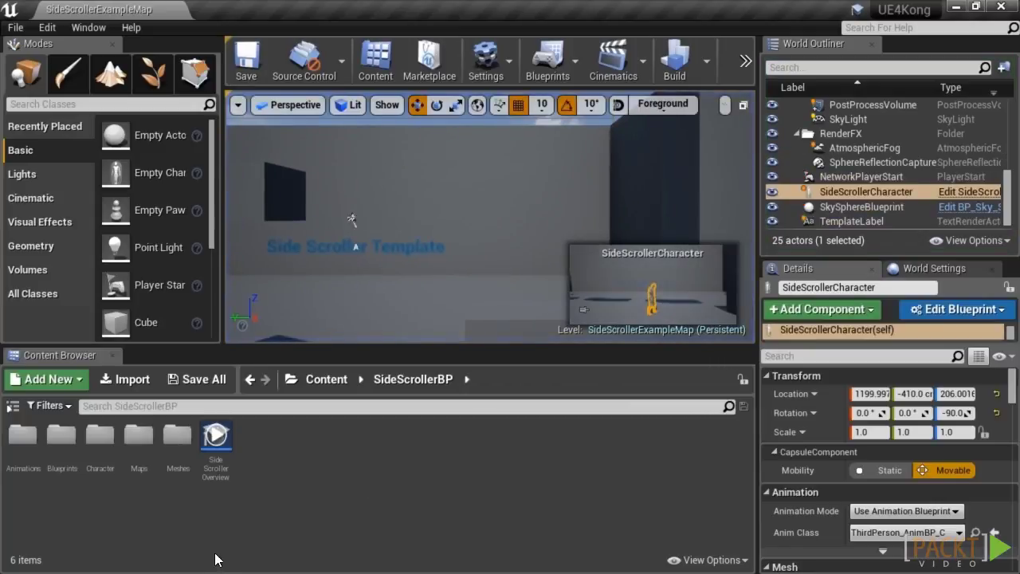
Create a folder named UEKong in the project's root Content folder.
left_click(325, 378)
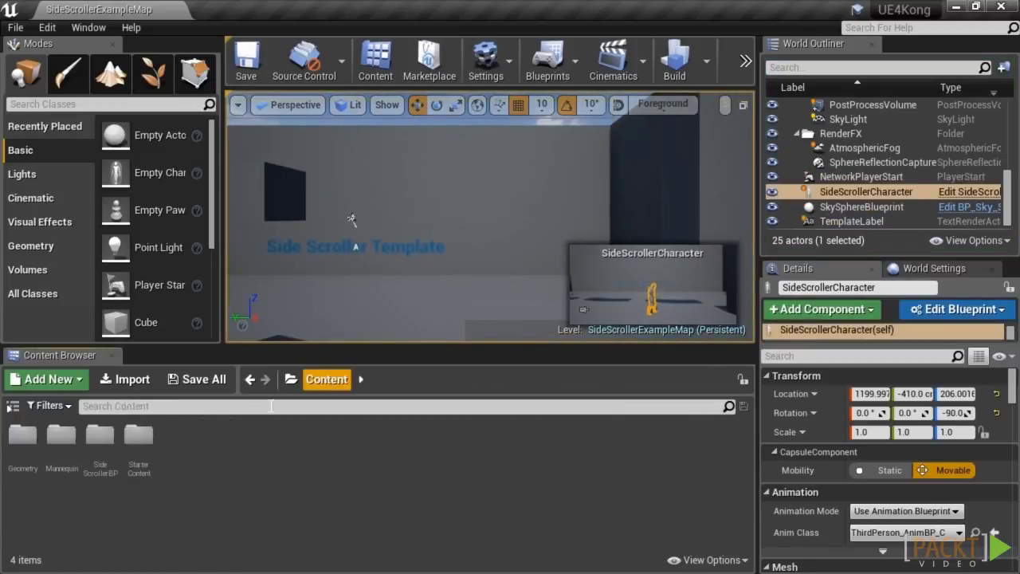
right_click(205, 437)
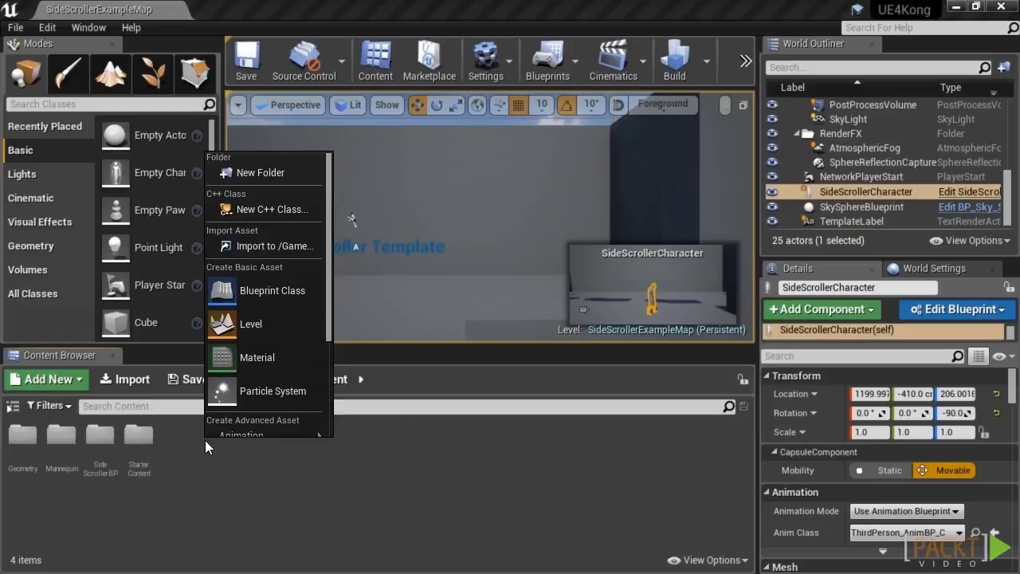
left_click(253, 178)
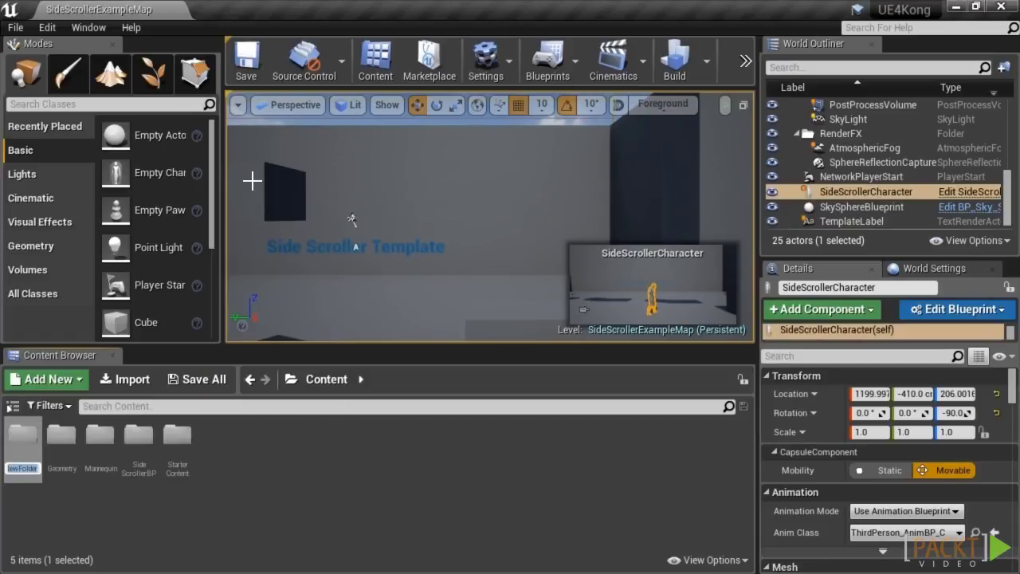
type("UEKong")
key("Return")
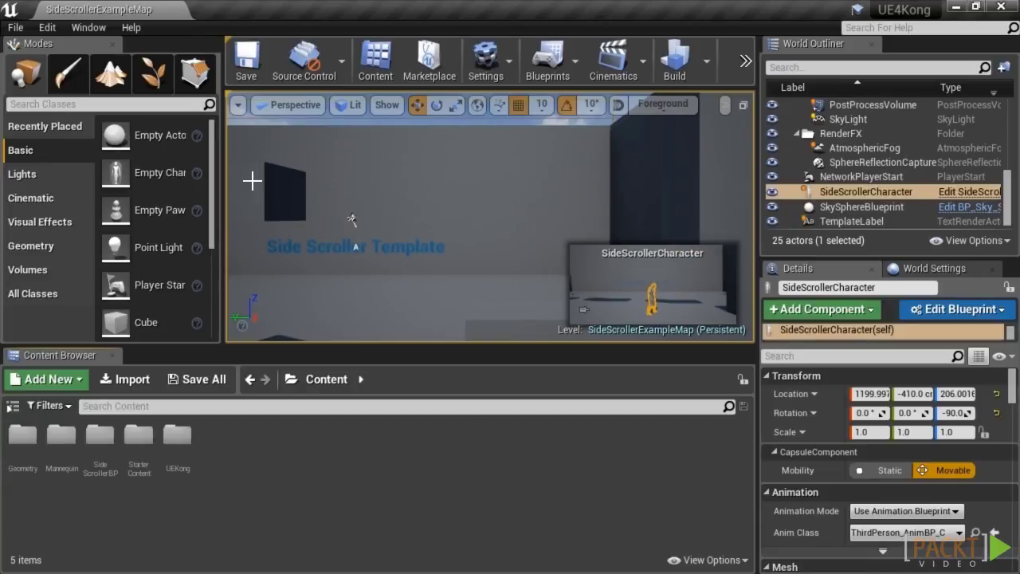
Open the UEKong folder and create a Mesh subfolder inside it.
double_click(178, 438)
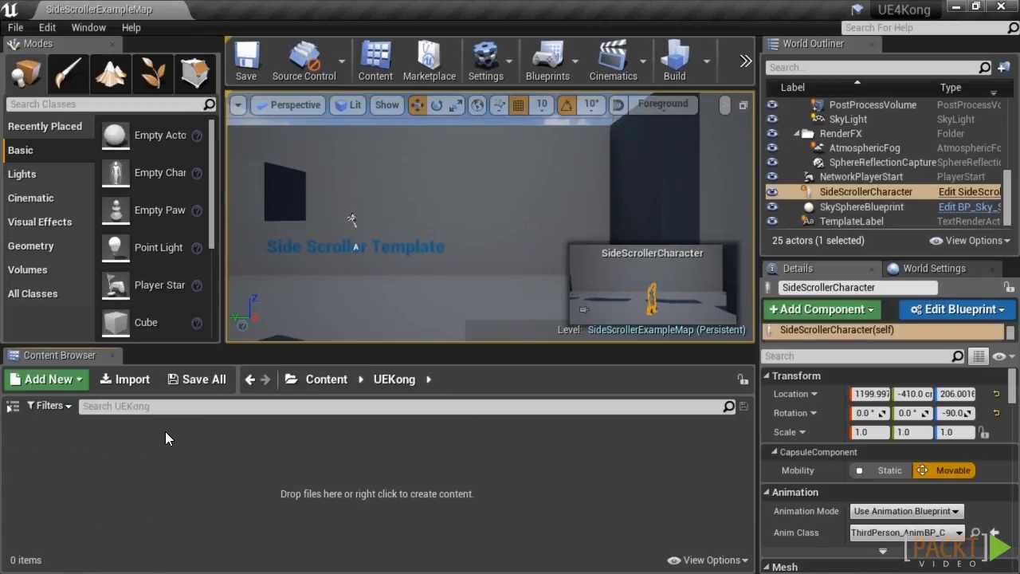
right_click(164, 438)
left_click(267, 169)
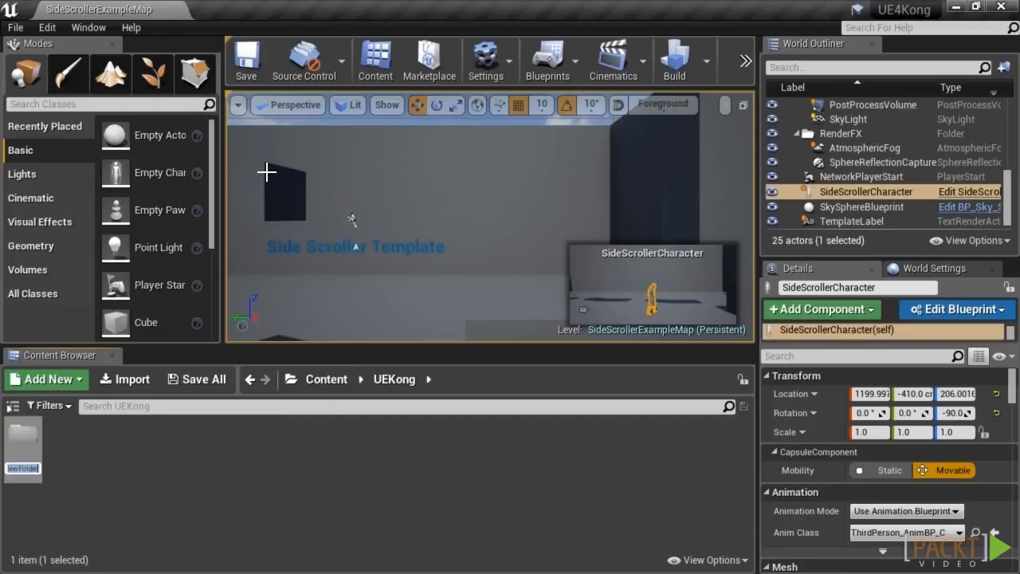
type("Mesh")
key("Return")
Create a Materials subfolder inside the UEKong folder.
right_click(75, 476)
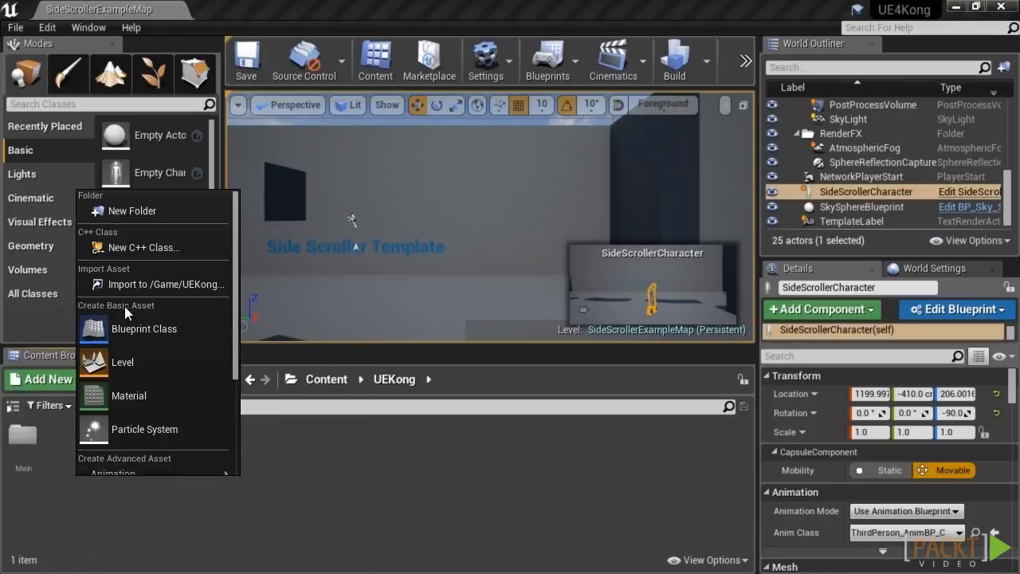
left_click(138, 211)
type("Materials")
key("Return")
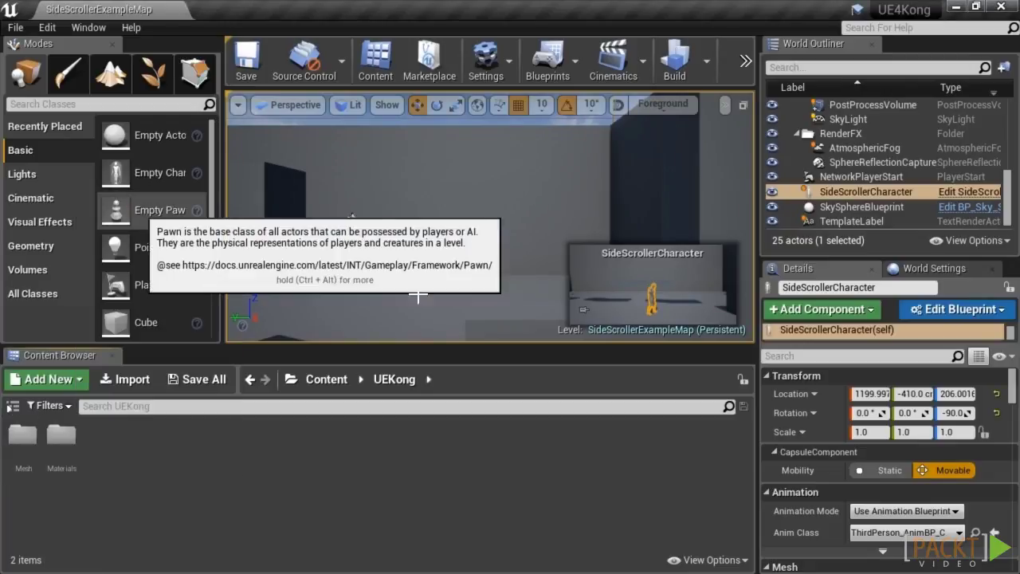
Create a BP subfolder inside the UEKong folder.
right_click(136, 442)
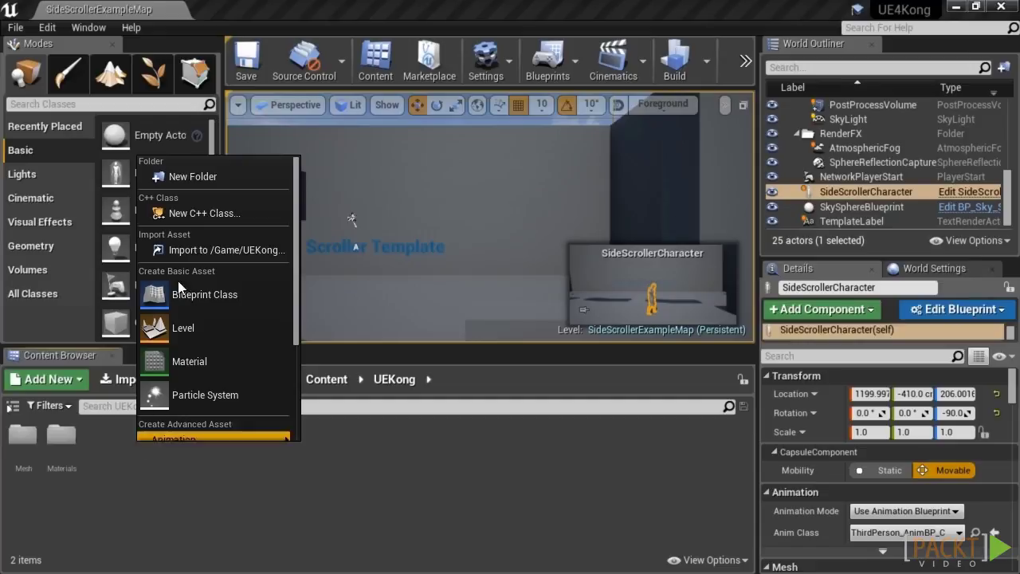
left_click(200, 177)
type("BP")
key("Return")
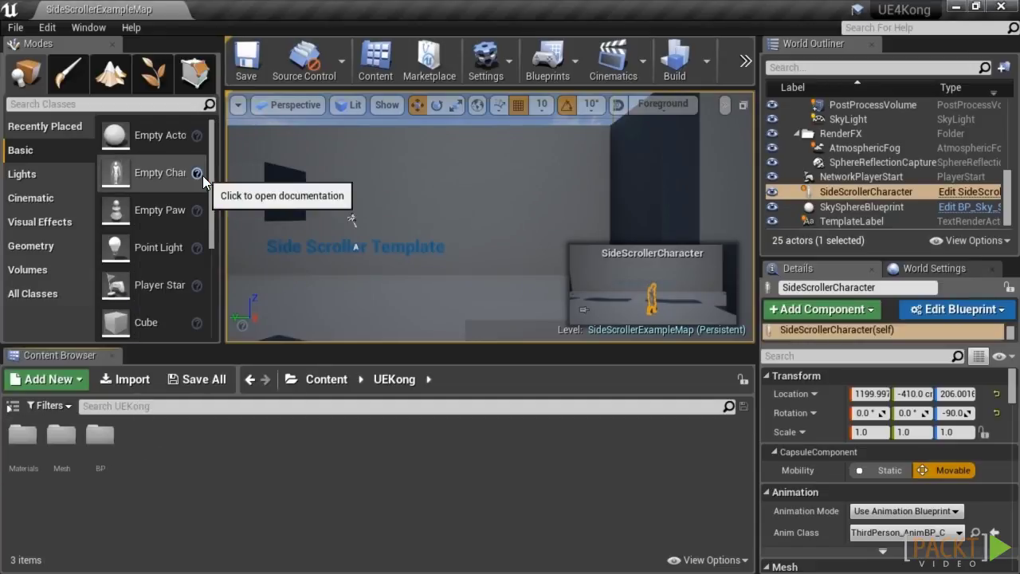
Create an Extras subfolder inside the UEKong folder.
right_click(166, 438)
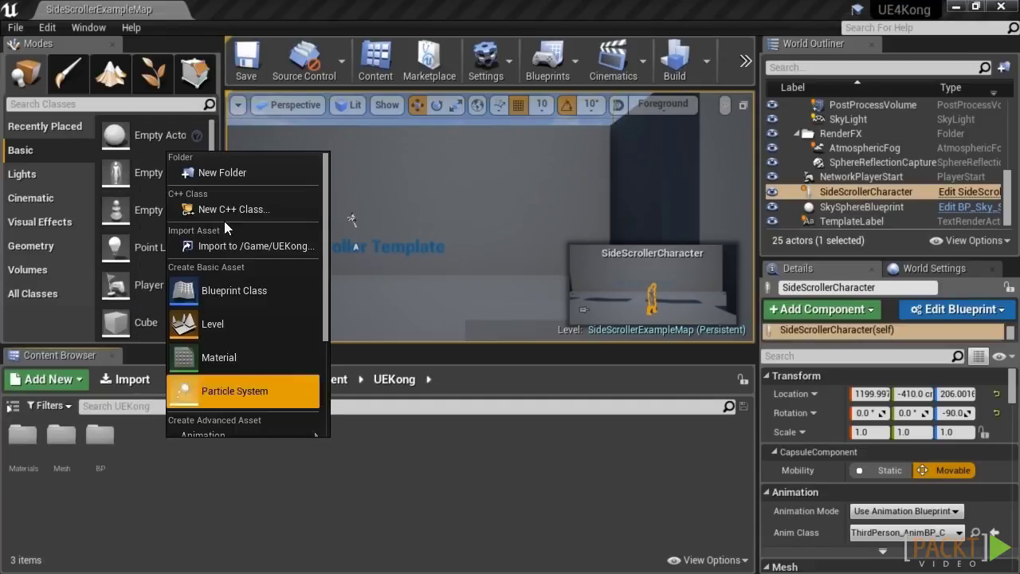
left_click(228, 174)
type("Extras")
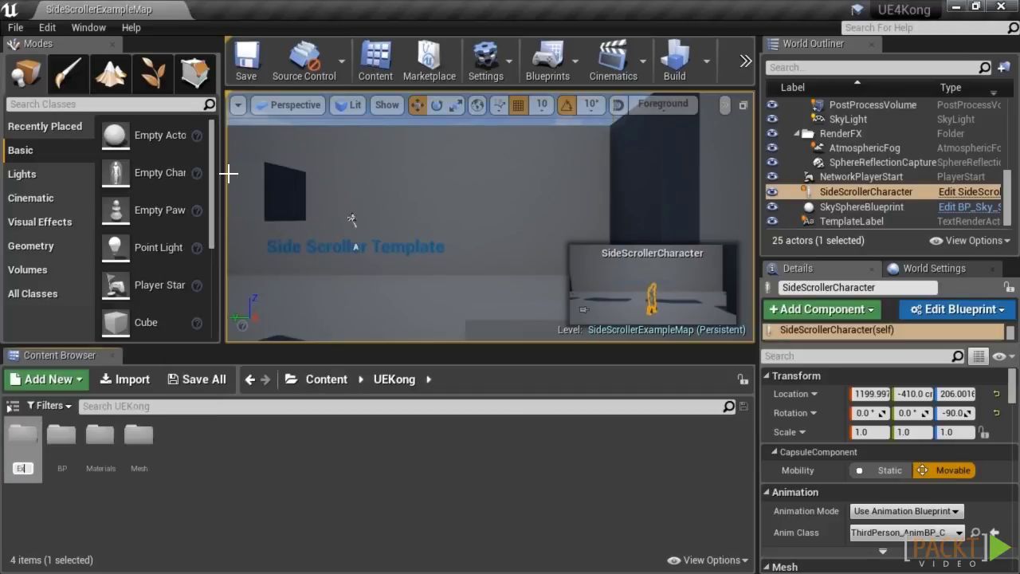
key("Return")
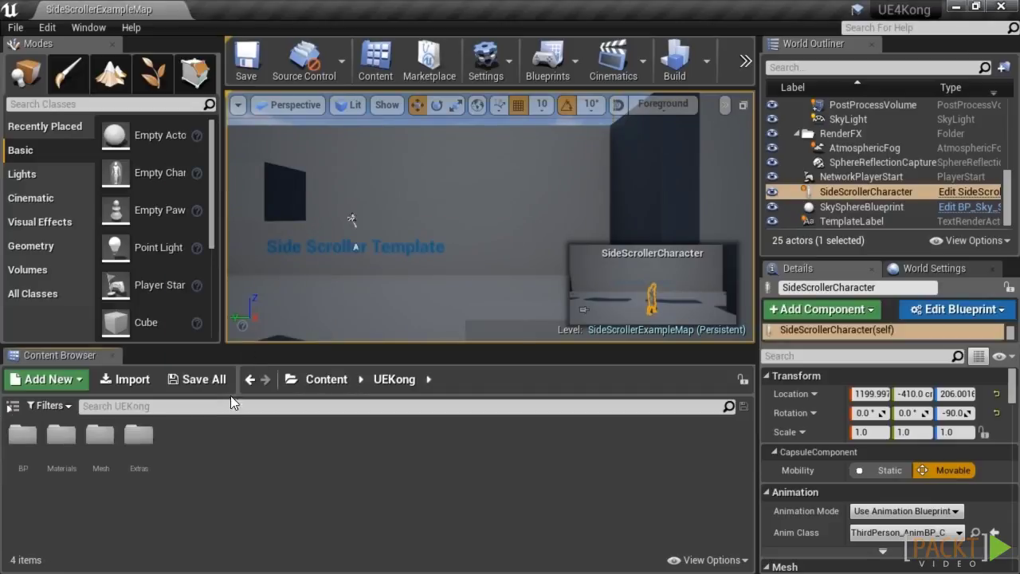
Create a Textures subfolder inside the UEKong folder.
right_click(190, 448)
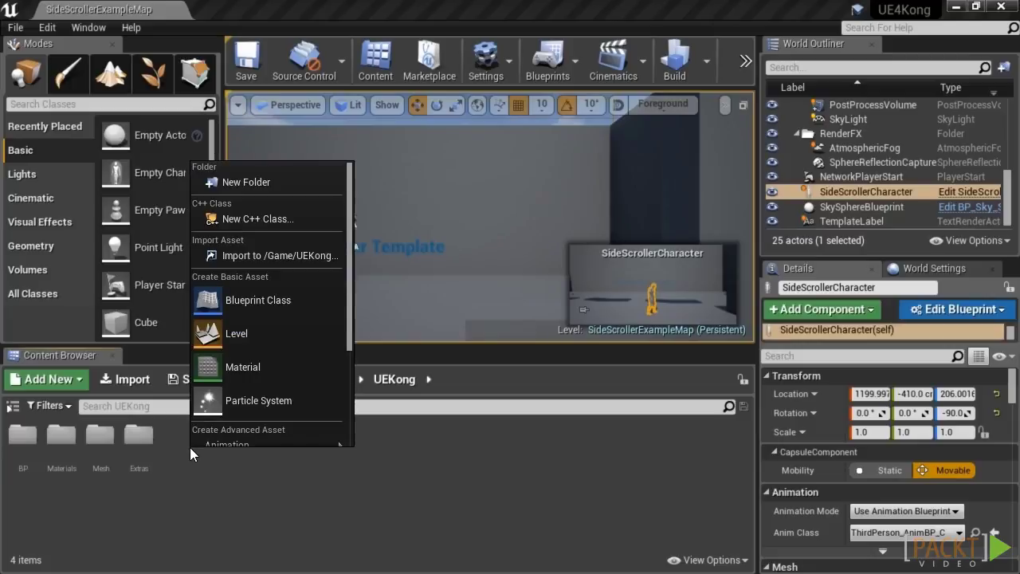
left_click(295, 182)
type("1")
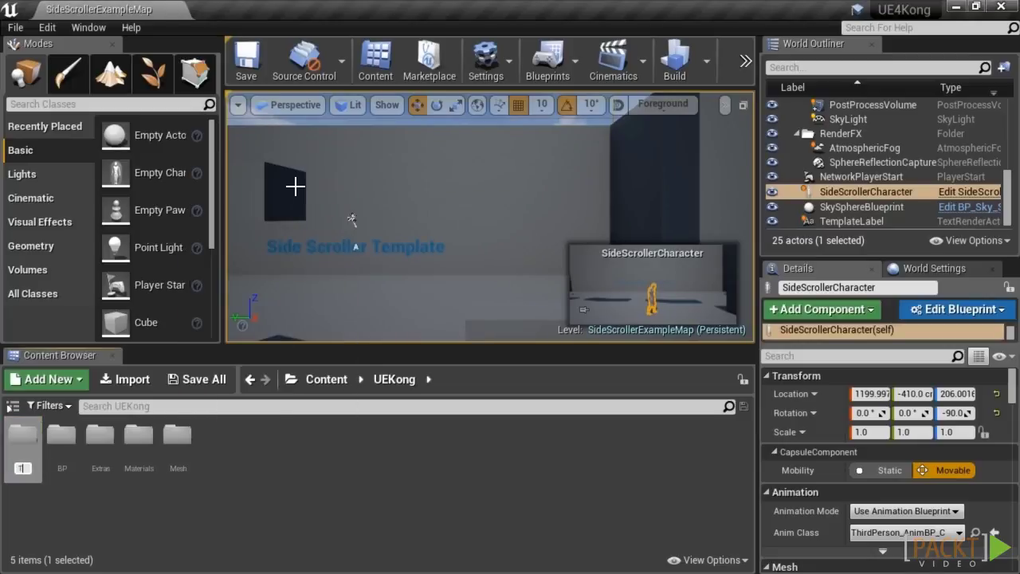
type("extures")
key("Return")
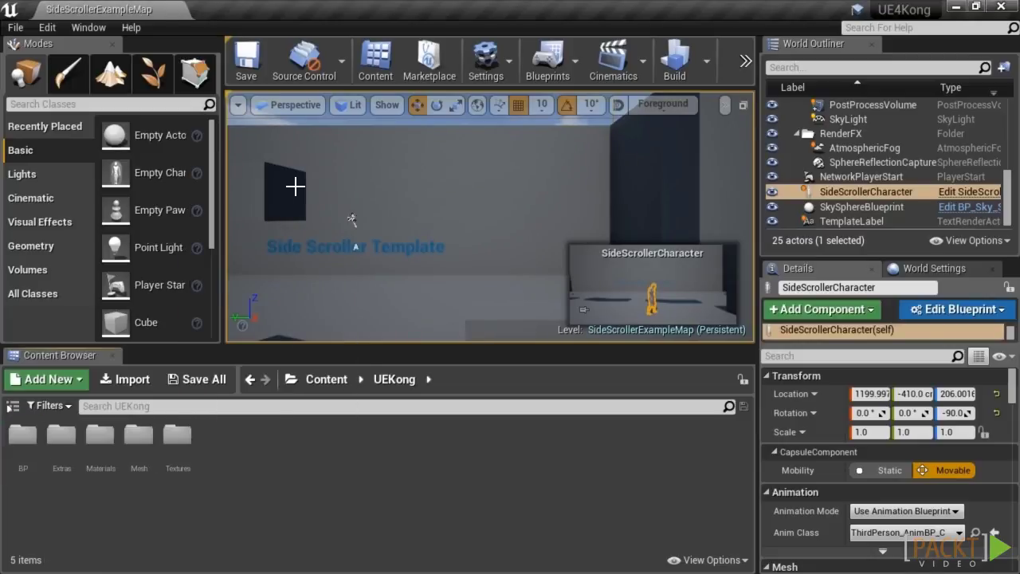
Create a Particle subfolder inside the UEKong folder.
right_click(218, 460)
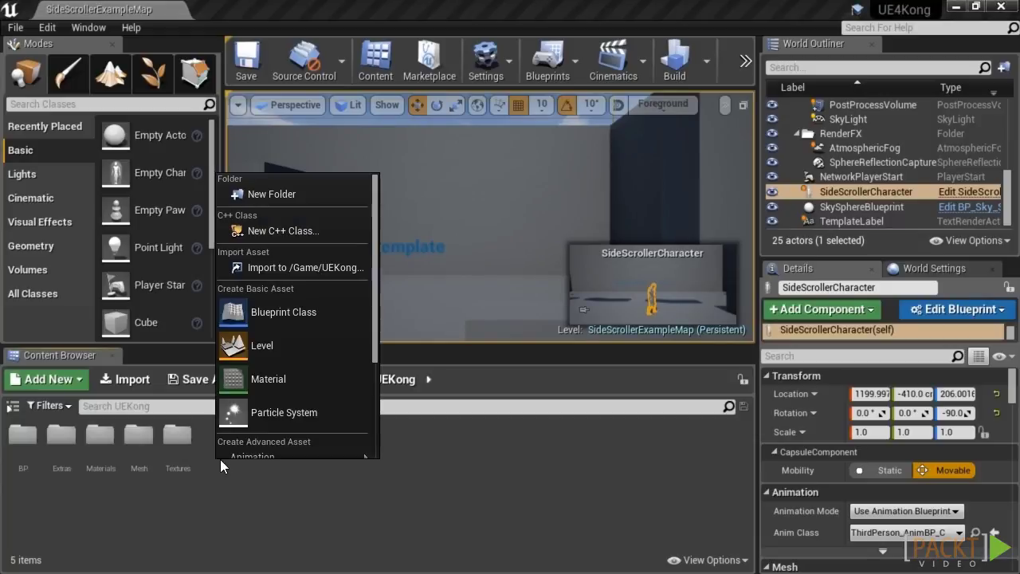
left_click(283, 195)
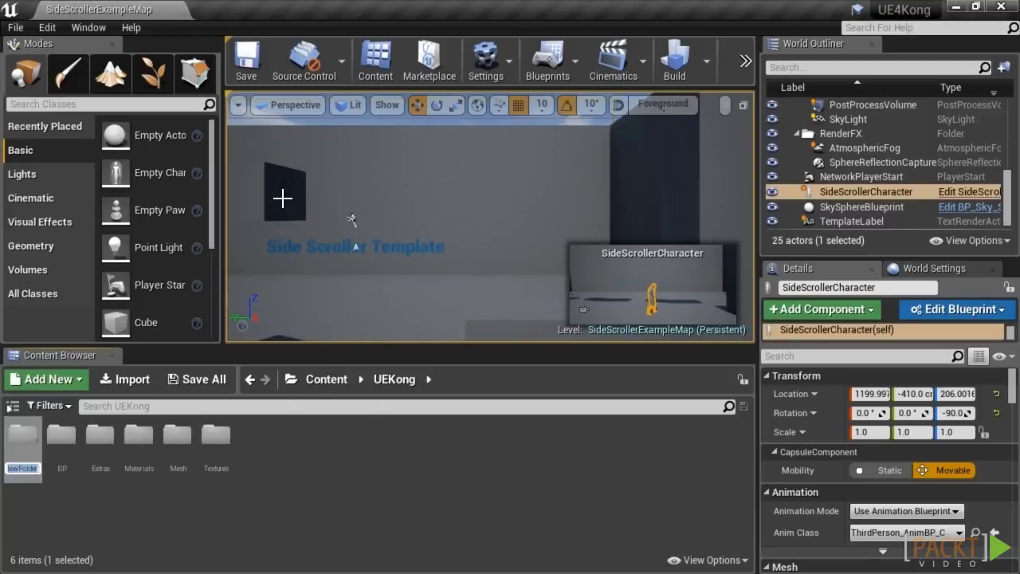
type("Particle")
key("Return")
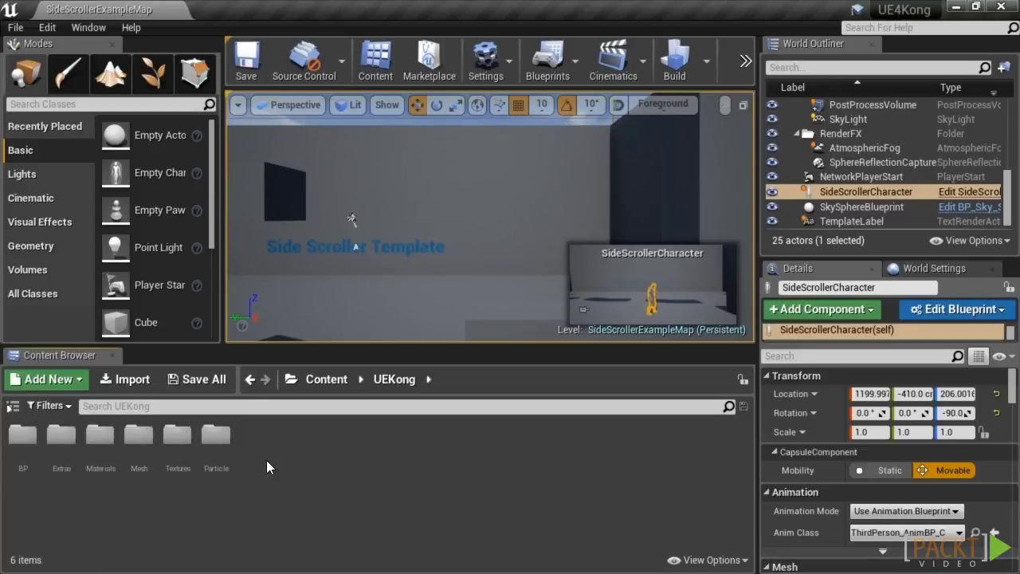
Create a new material named M_RedBeam in the Materials folder.
double_click(101, 437)
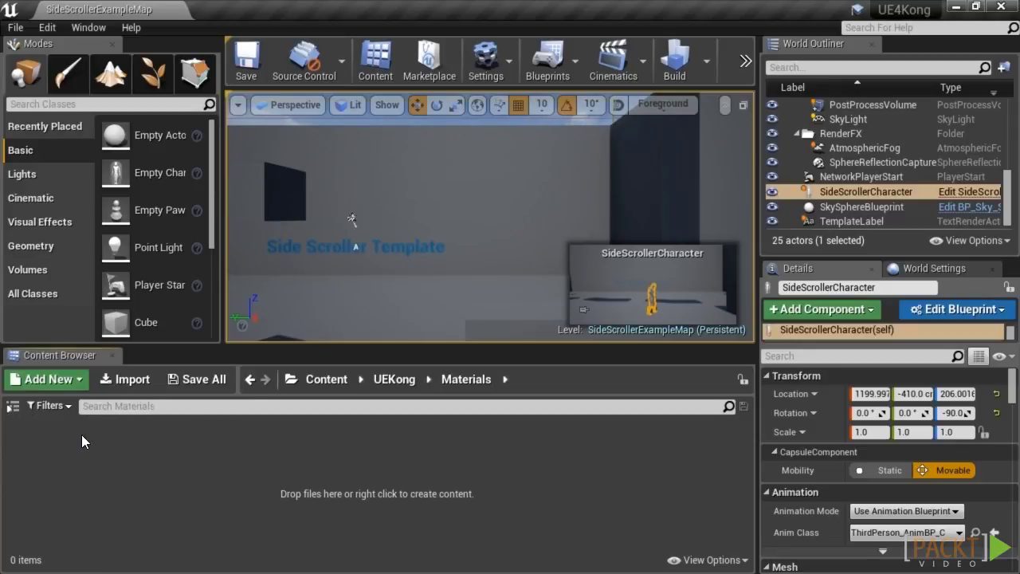
right_click(81, 435)
left_click(155, 353)
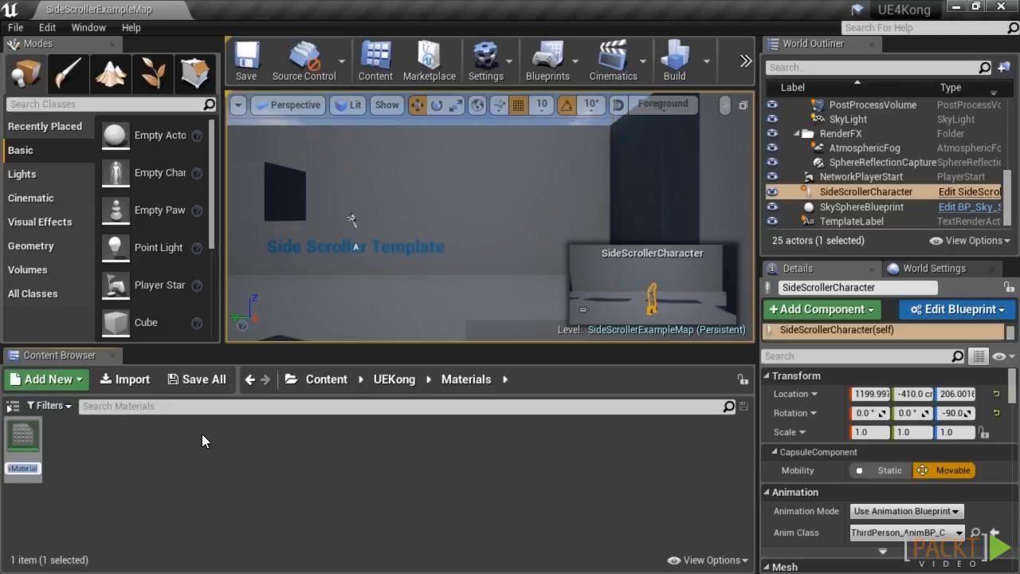
type("M_Red")
key("Return")
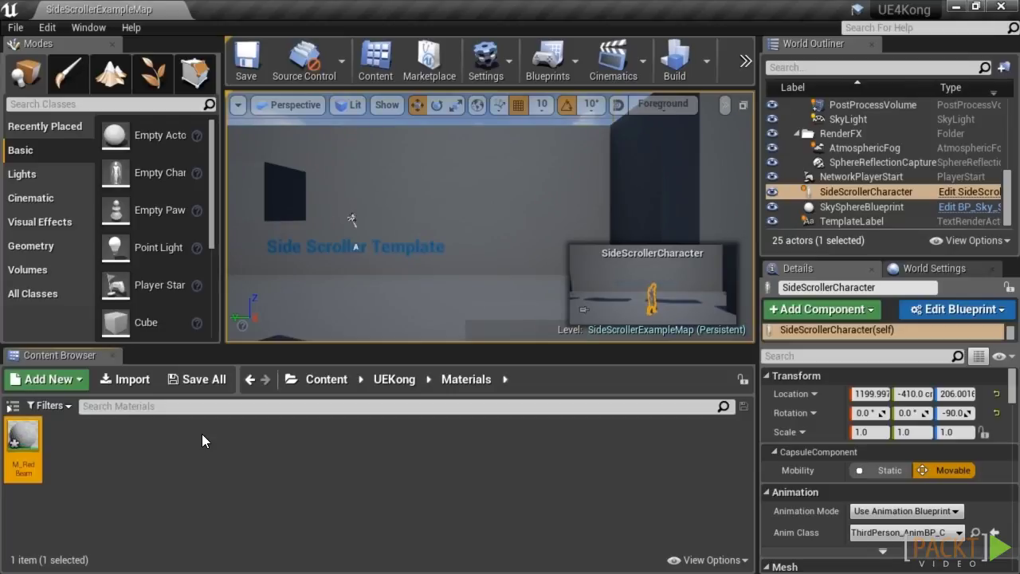
Open the M_RedBeam material, add a Constant3Vector node and connect it to Base Color.
double_click(23, 438)
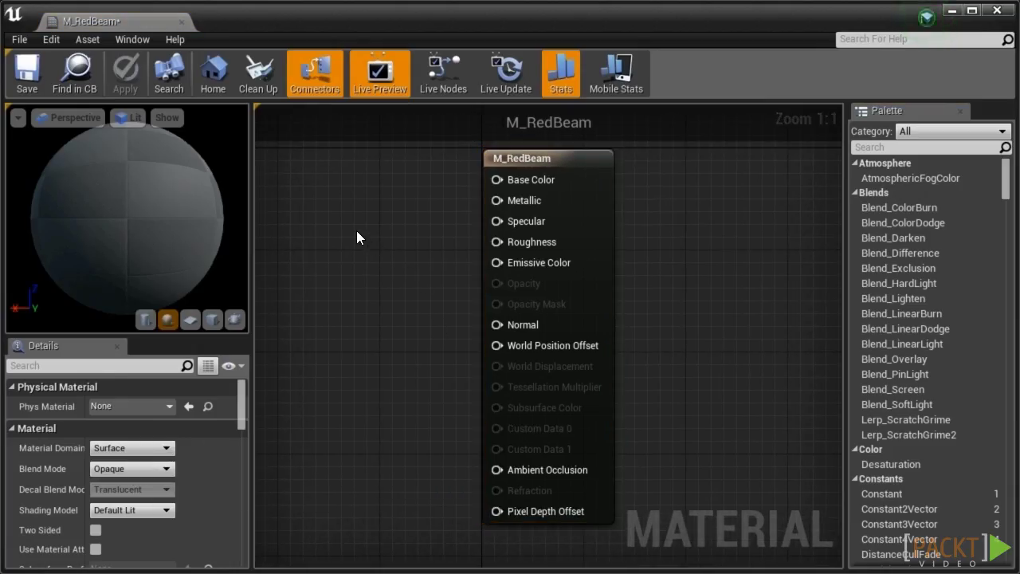
key("3")
left_click(354, 207)
left_click_drag(394, 220, 498, 179)
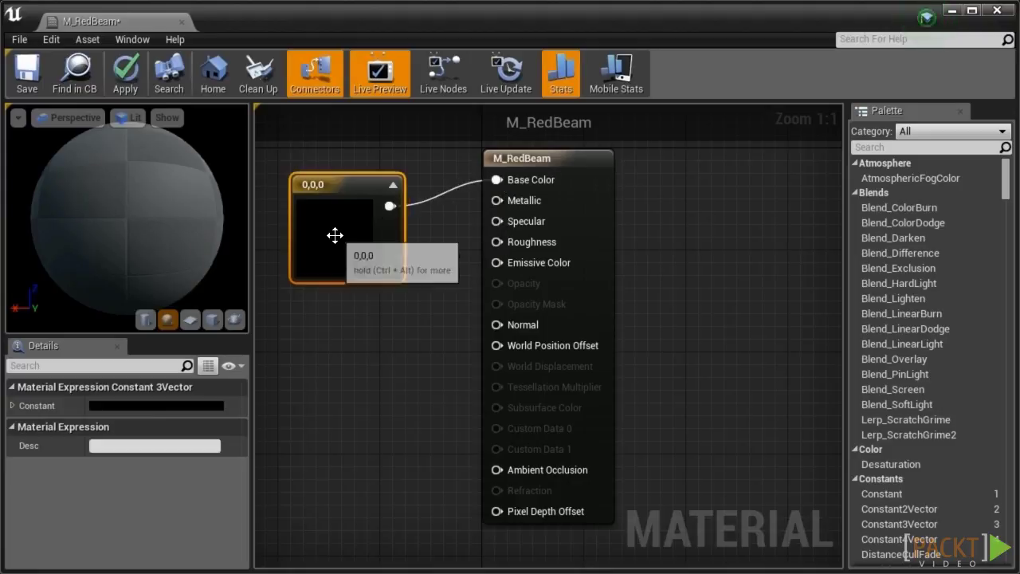
Set the Constant3Vector colour to red (0.835, 0, 0) with sRGB Preview enabled, and move the node away from the lower graph area.
double_click(366, 263)
left_click_drag(543, 233, 543, 202)
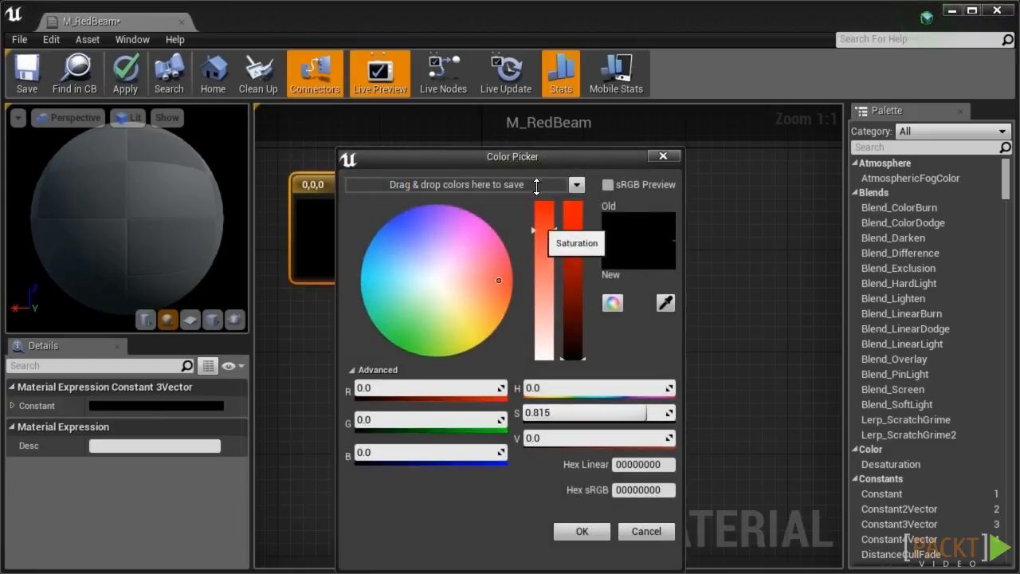
left_click_drag(571, 250, 570, 226)
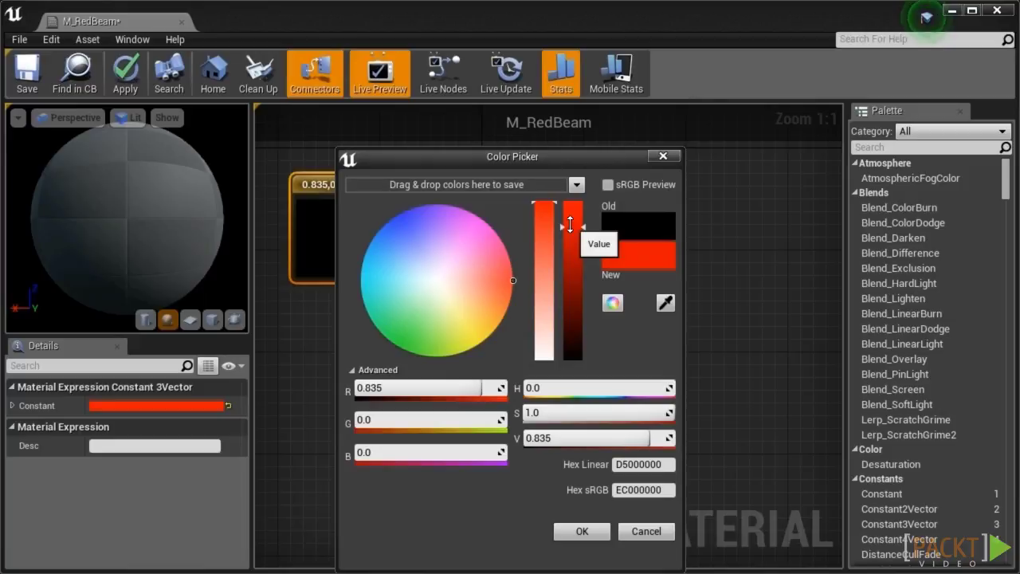
left_click(609, 185)
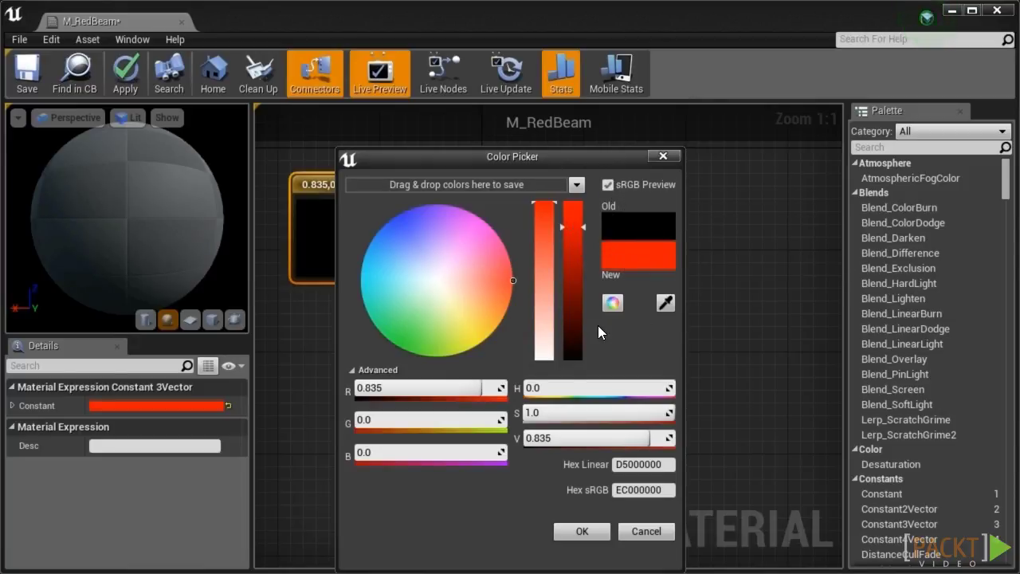
left_click(567, 530)
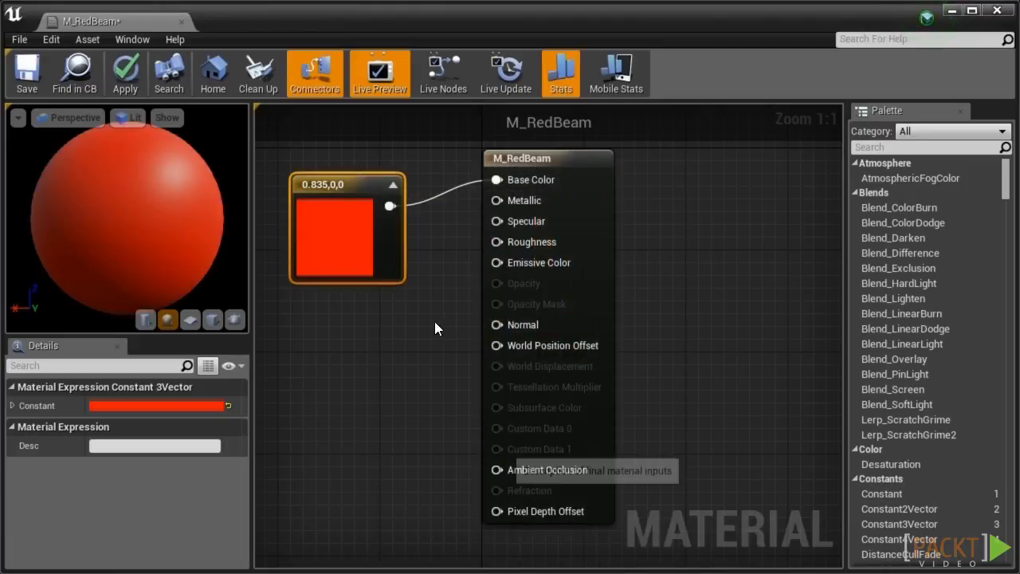
left_click_drag(354, 180, 328, 142)
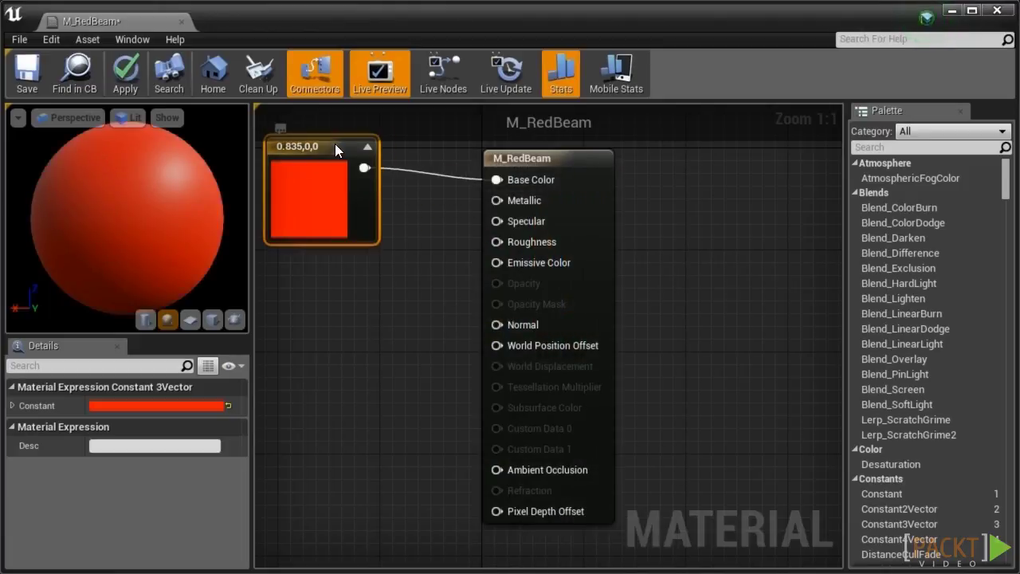
Add a Constant node below the colour node, connect it to Metallic and set its value to 0.65.
left_click(376, 291)
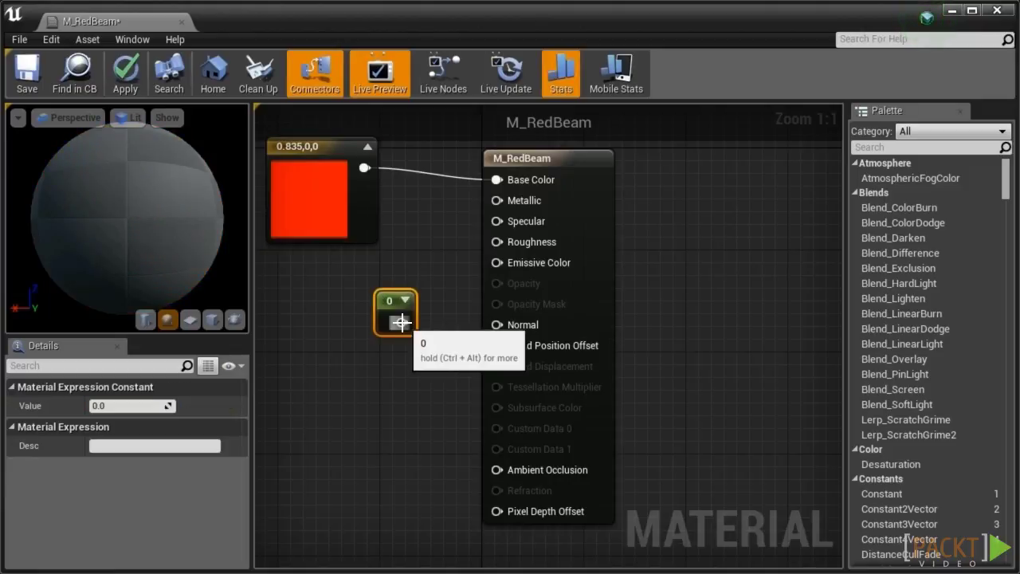
left_click_drag(453, 255, 497, 201)
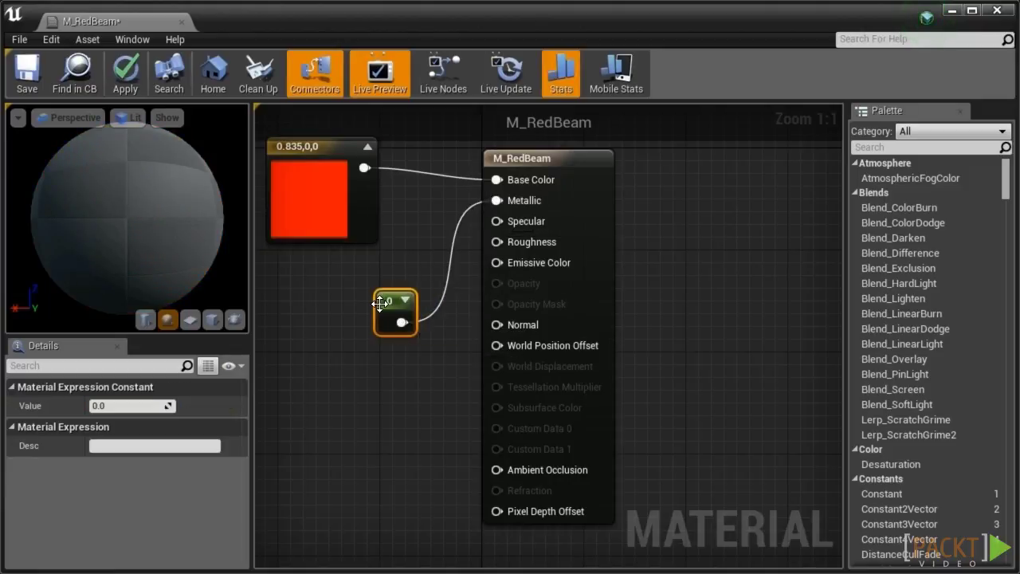
left_click_drag(370, 284, 350, 246)
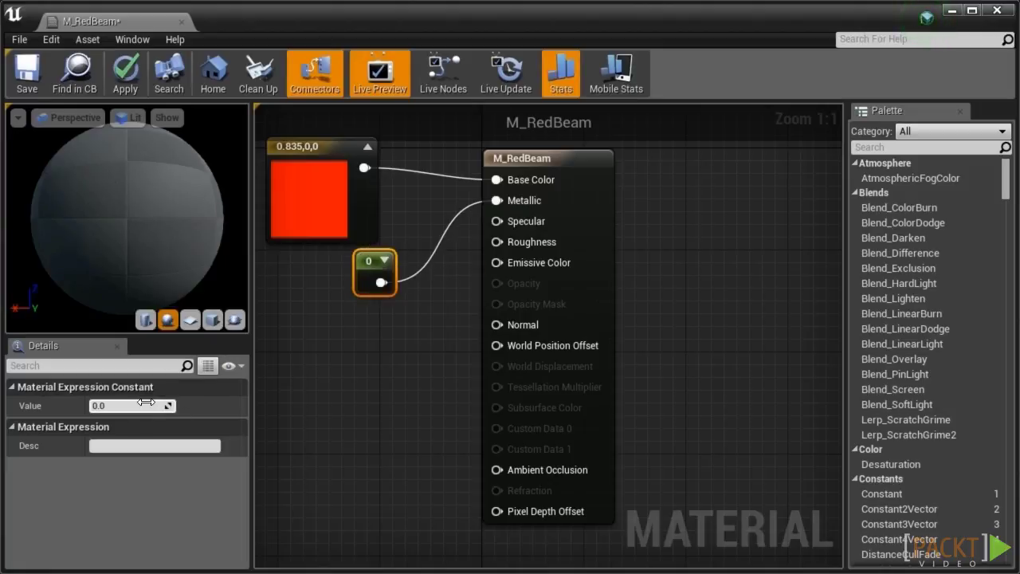
type("1")
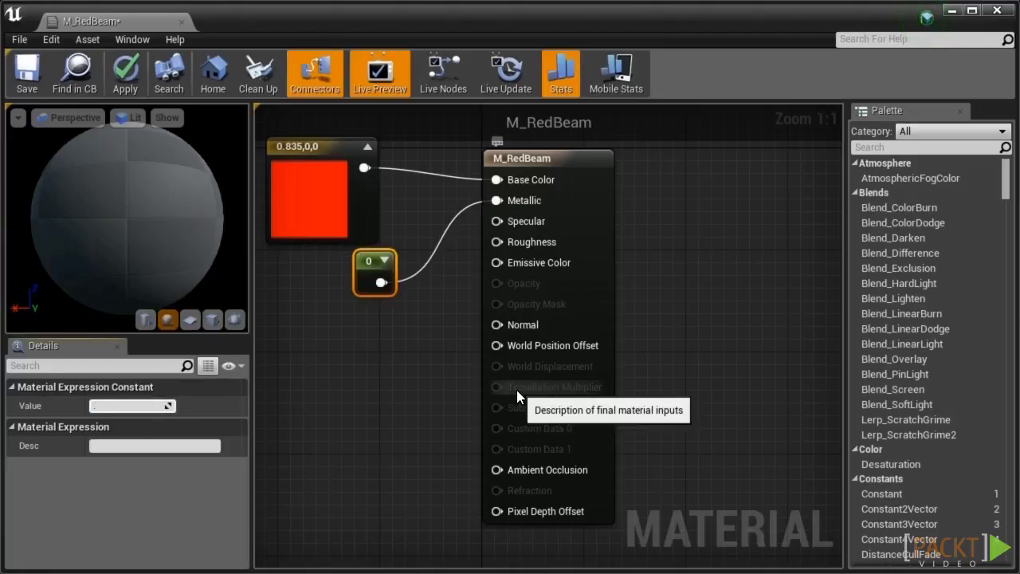
type("65")
key("Return")
left_click(438, 323)
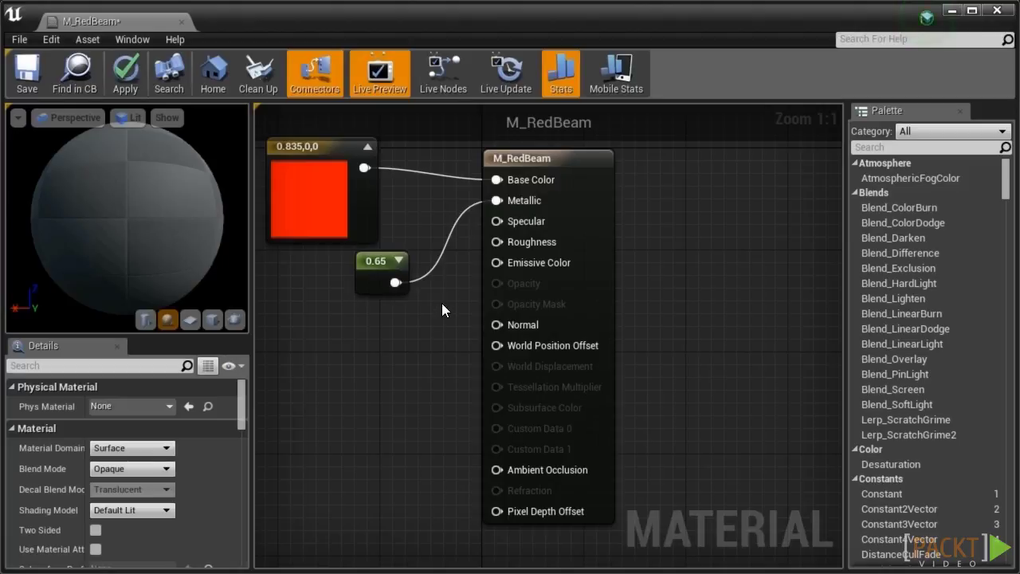
Duplicate the Metallic constant, connect the copy to Roughness and set its value to 0.3.
left_click(393, 285)
key("ctrl+w")
left_click_drag(428, 300, 498, 242)
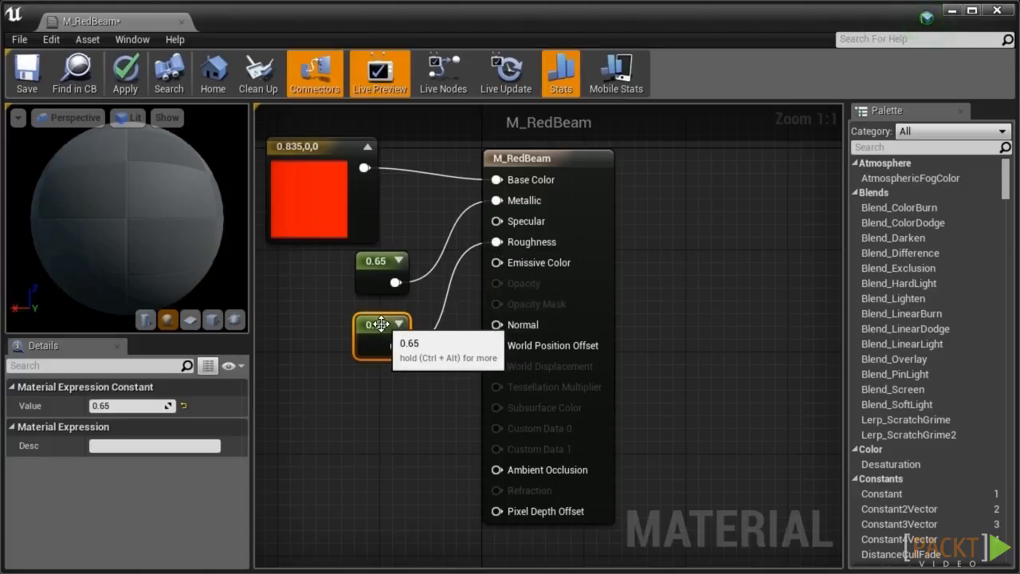
left_click(123, 406)
type("0.3")
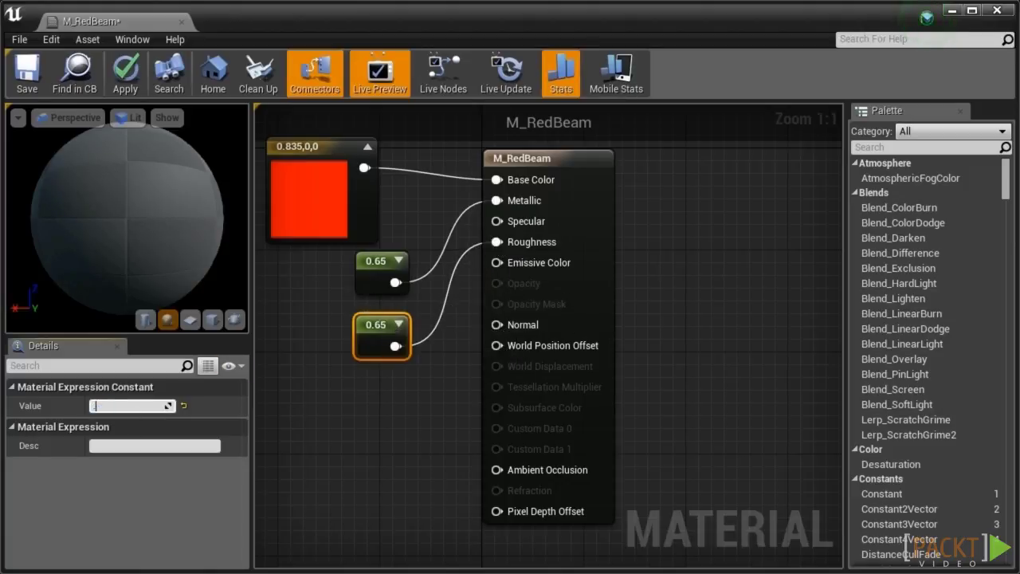
key("Return")
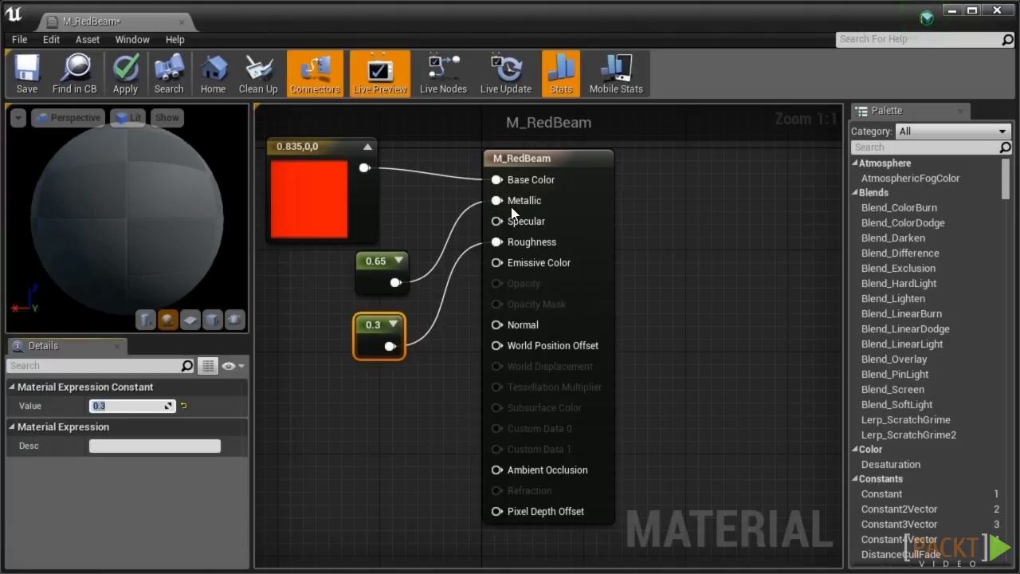
left_click(269, 317)
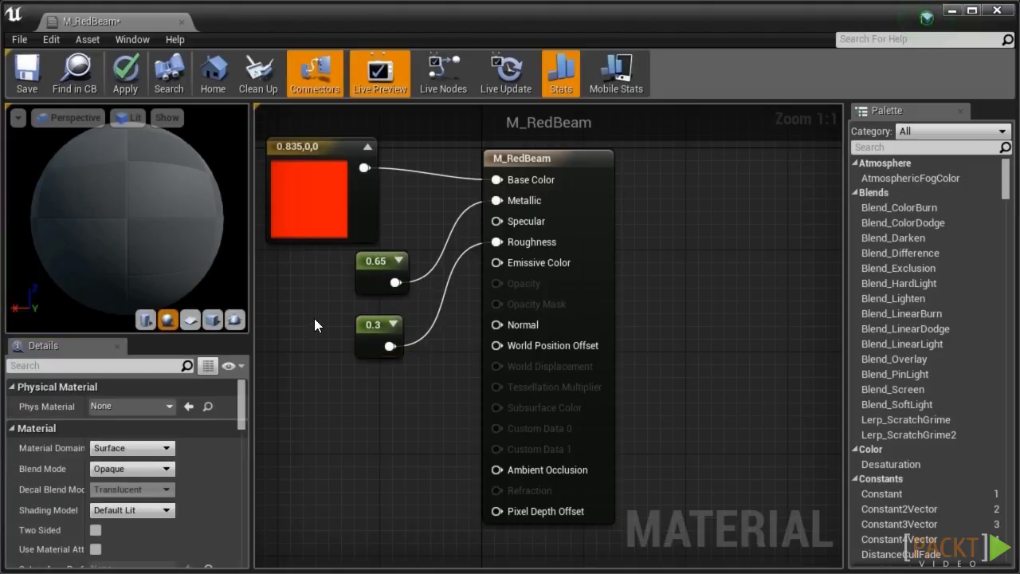
Apply and save the M_RedBeam material, and close its editor.
left_click(127, 70)
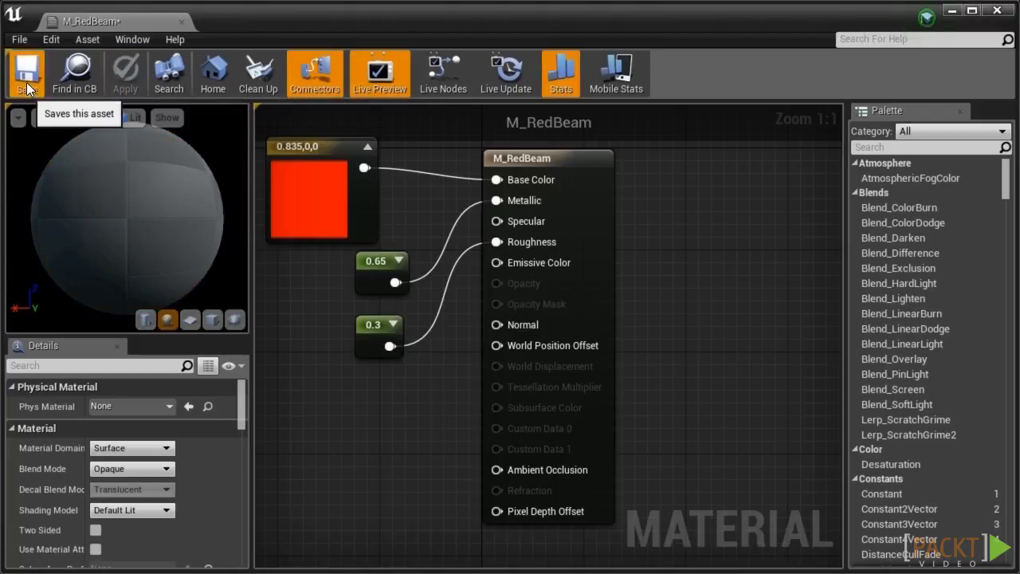
left_click(29, 84)
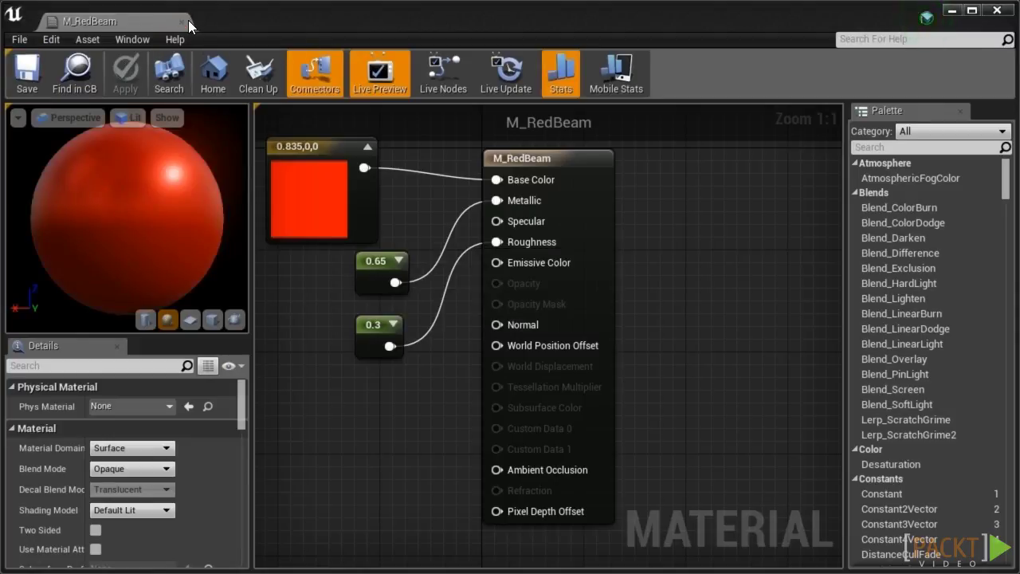
left_click(183, 21)
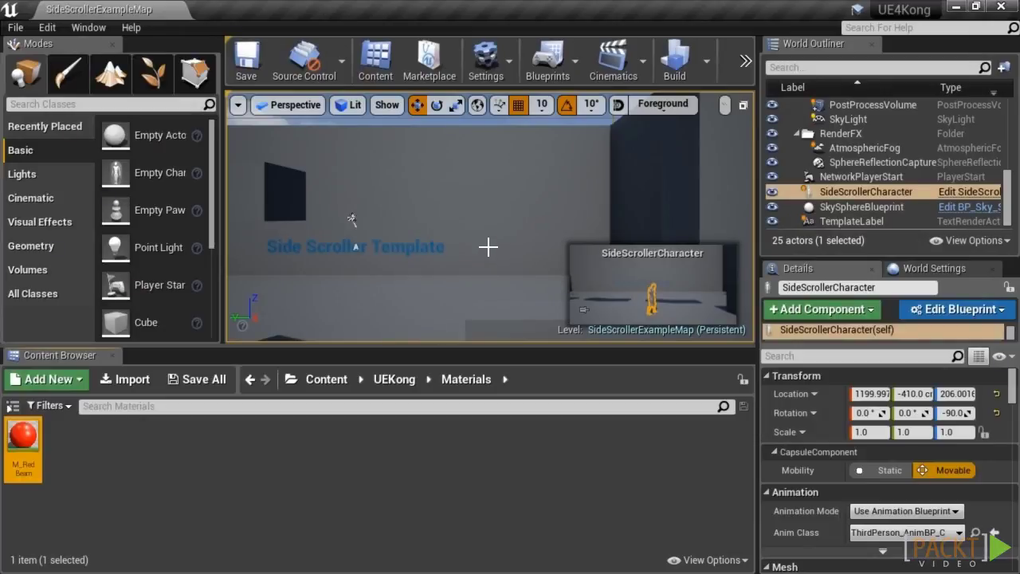
Delete the two floating ledges, Ledge8 and Ledge9, from the middle of the level.
key("f")
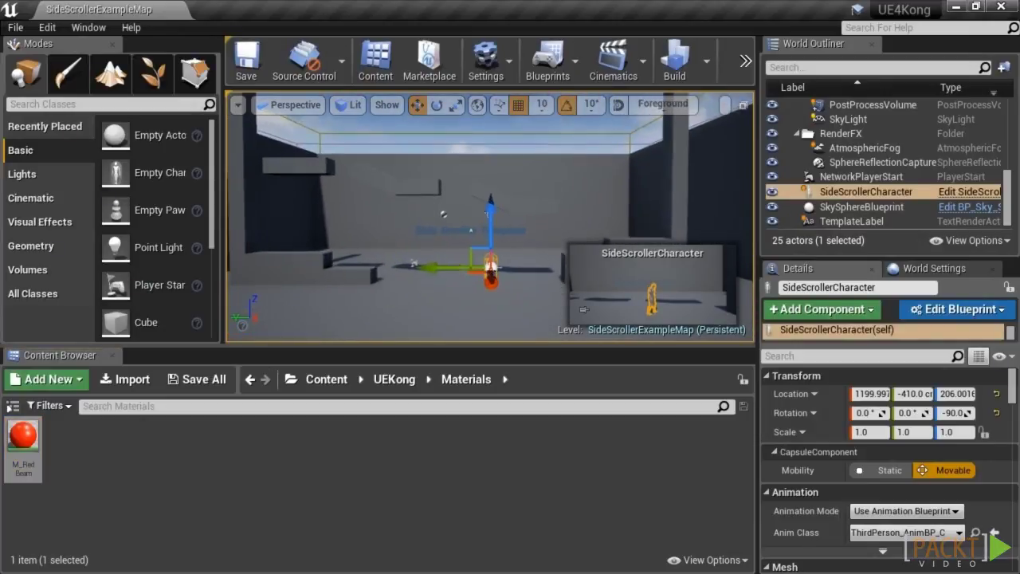
mouse_move(470, 230)
right_mouse_down()
mouse_move(574, 232)
mouse_move(471, 243)
right_mouse_up()
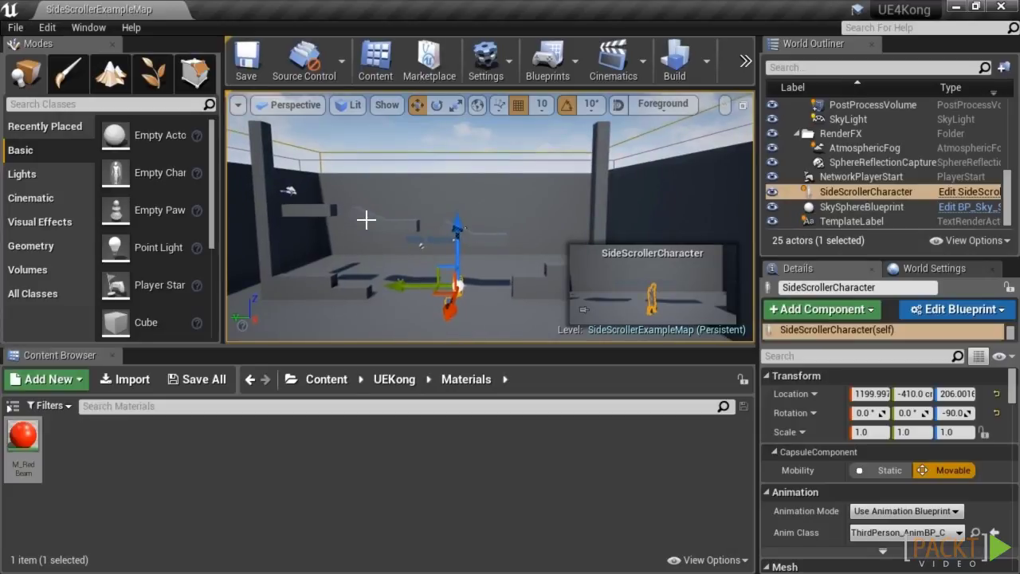
left_click(387, 223)
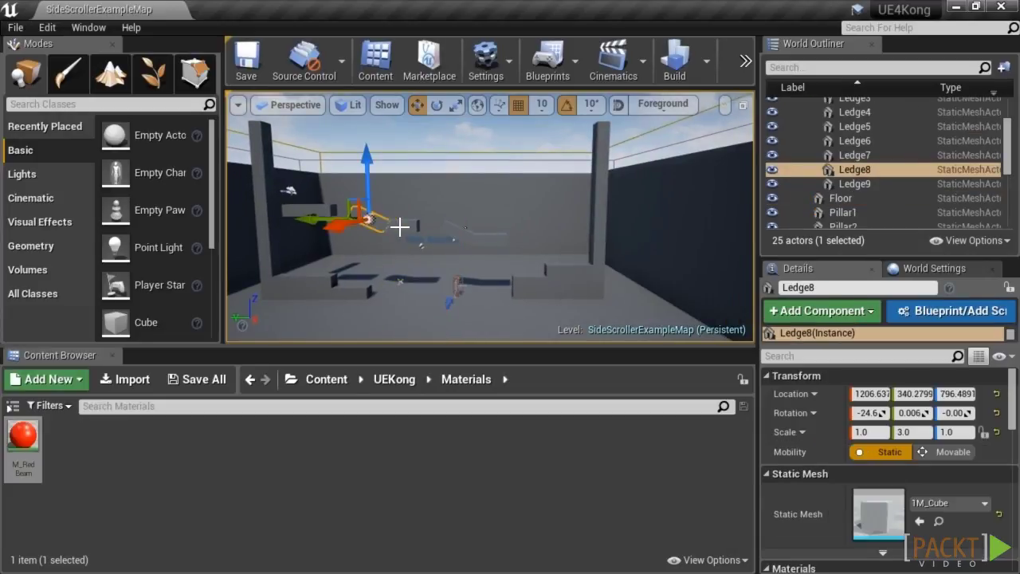
left_click(409, 229, "ctrl")
key("Delete")
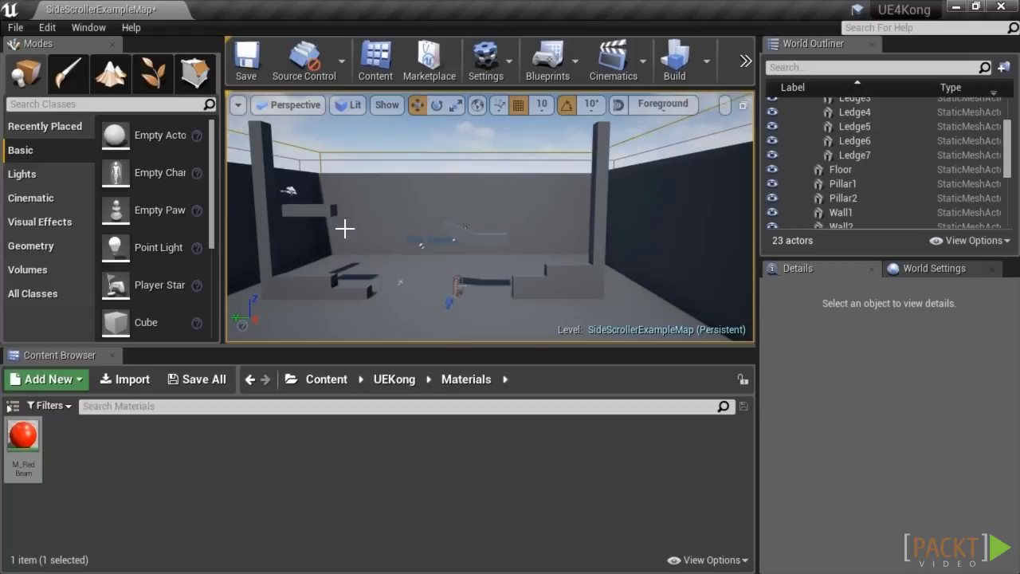
Delete the floating ledge, Ledge7, beside the left pillar.
left_click(312, 209)
key("Delete")
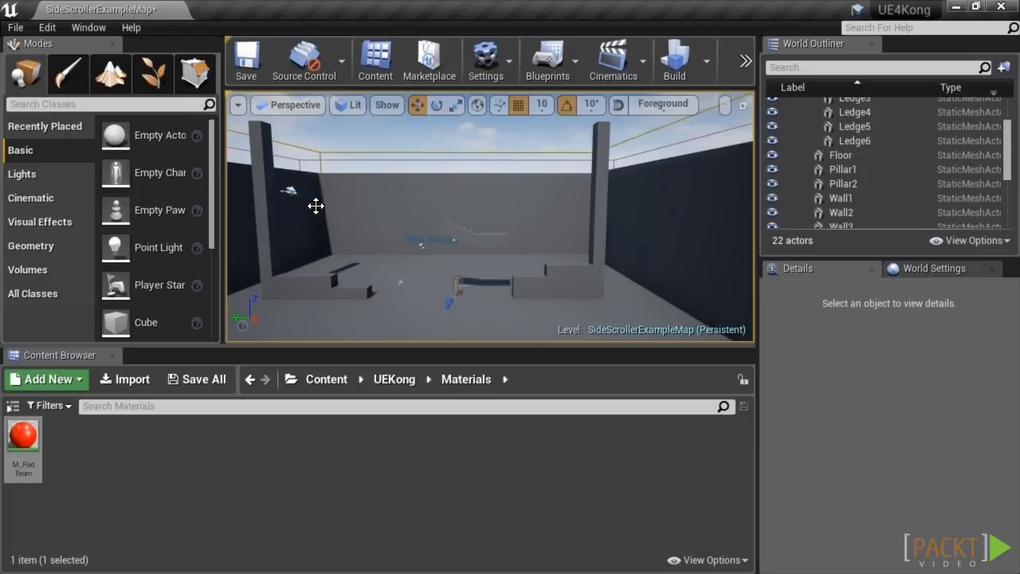
left_click_drag(526, 263, 433, 198)
left_click(437, 199)
left_click(482, 210, "ctrl")
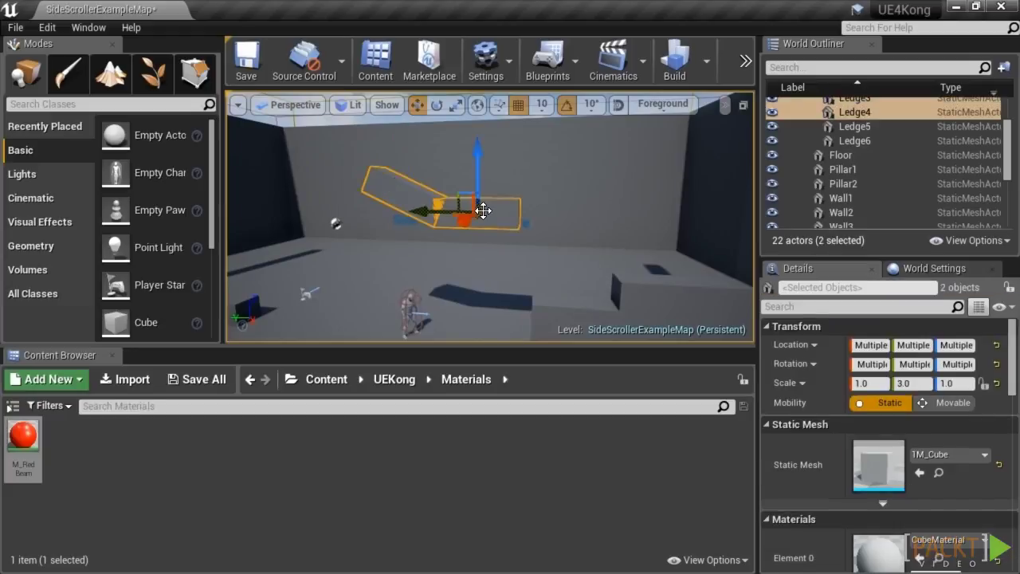
left_click_drag(555, 211, 584, 257)
left_click(571, 214)
Place a Box geometry brush on the floor near the stepped blocks by Pillar2.
right_click_drag(571, 214, 604, 218)
right_click_drag(543, 224, 490, 216)
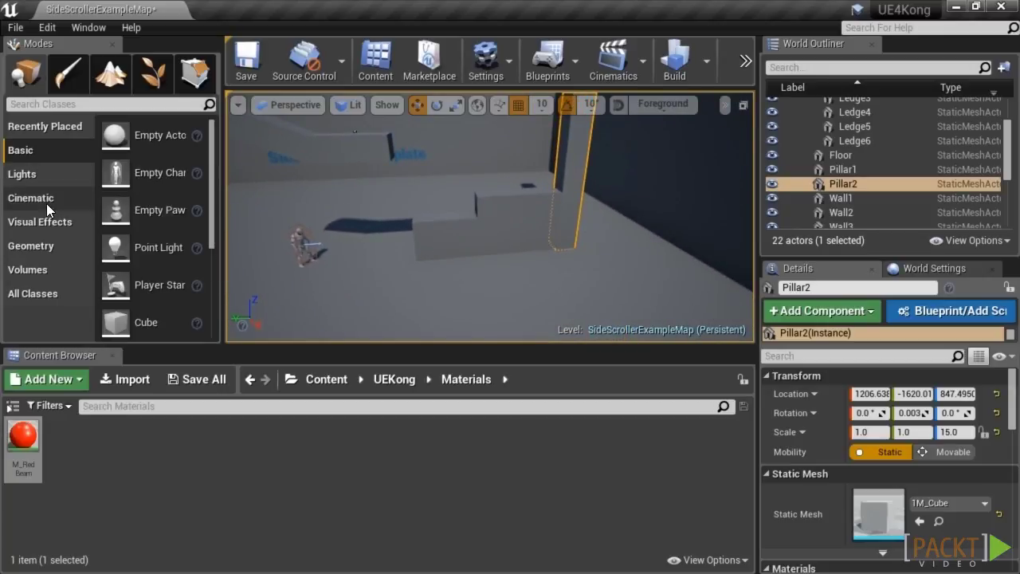
left_click(59, 243)
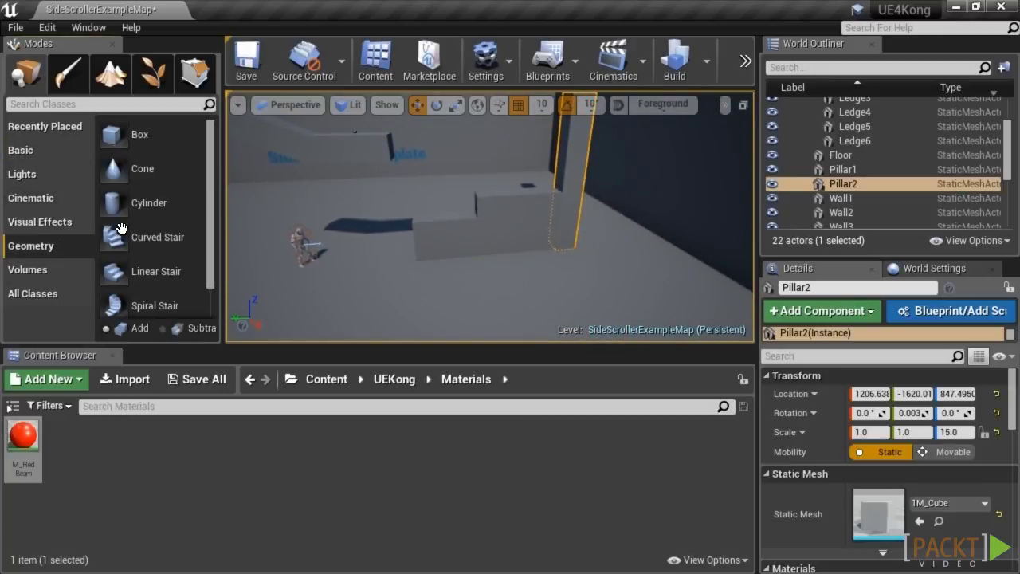
left_click(141, 135)
mouse_move(140, 135)
left_mouse_down()
mouse_move(448, 245)
mouse_move(422, 219)
mouse_move(429, 232)
mouse_move(420, 250)
left_mouse_up()
right_click_drag(420, 250, 550, 250)
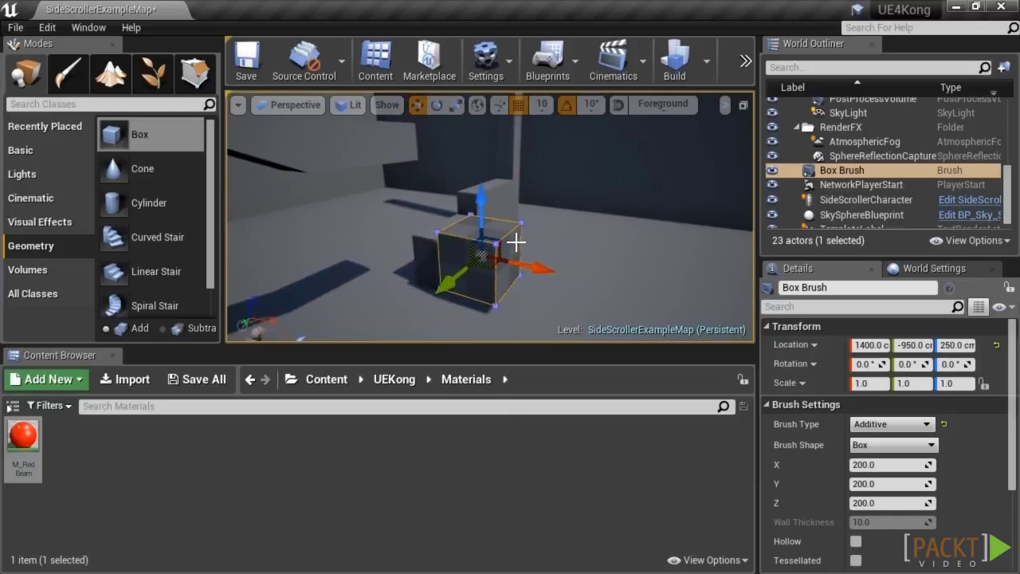
Move the box brush into line with the ledges, to X 1210, Y -840, Z 210 cm.
left_click_drag(502, 239, 450, 240)
mouse_move(450, 240)
right_mouse_down()
mouse_move(430, 254)
mouse_move(367, 239)
mouse_move(417, 258)
right_mouse_up()
left_click_drag(423, 189, 420, 200)
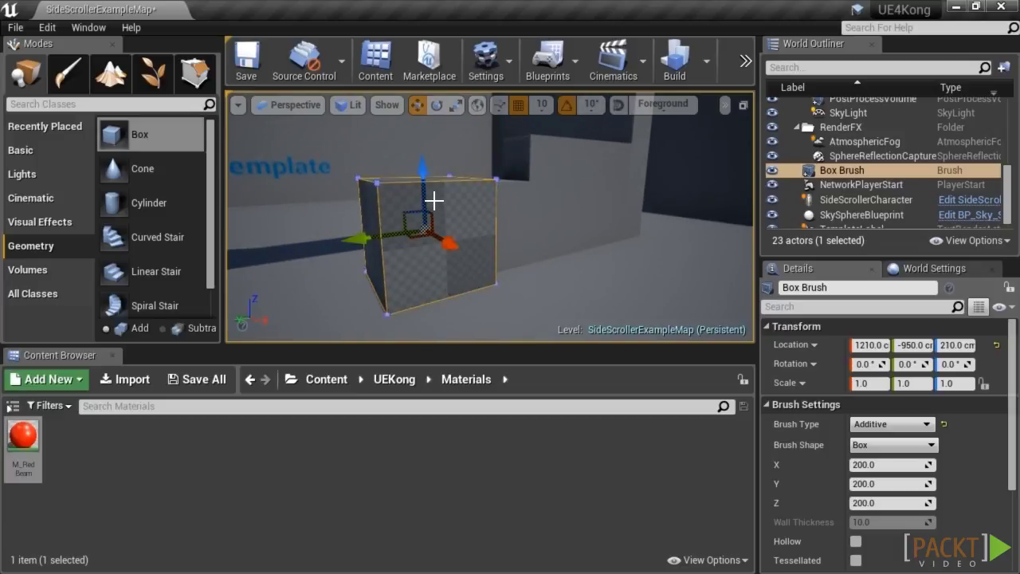
mouse_move(361, 238)
left_mouse_down()
mouse_move(406, 231)
mouse_move(447, 251)
left_mouse_up()
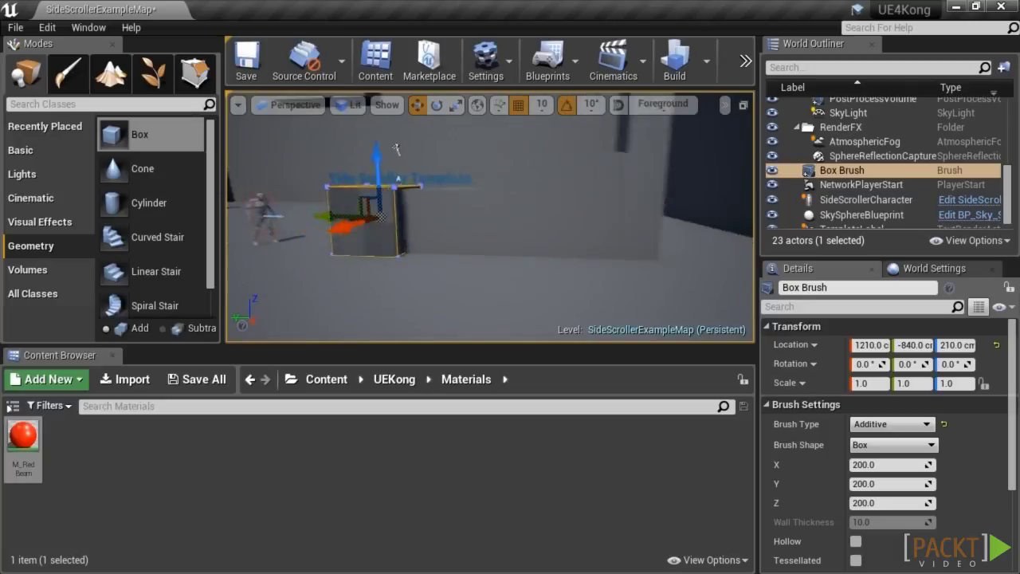
Set the box brush's Y size to 300 and its X size to 100.
right_click_drag(446, 231, 594, 252)
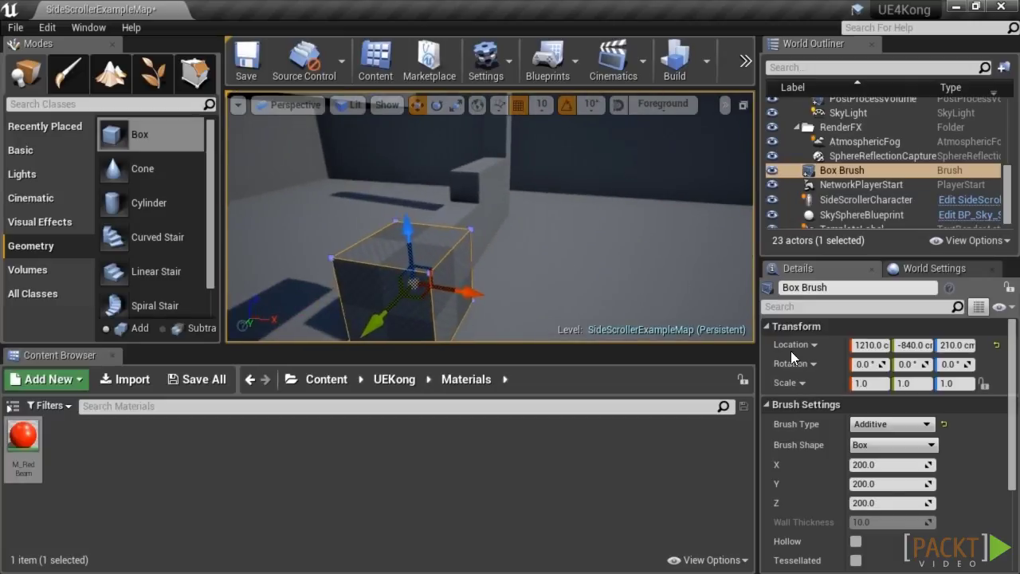
left_click(877, 484)
type("30")
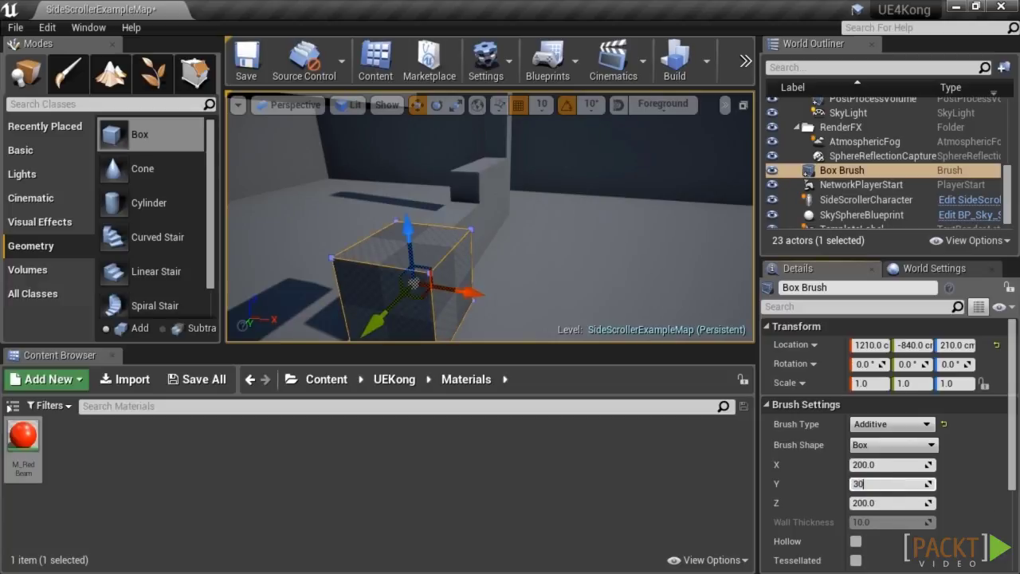
type("0")
key("Return")
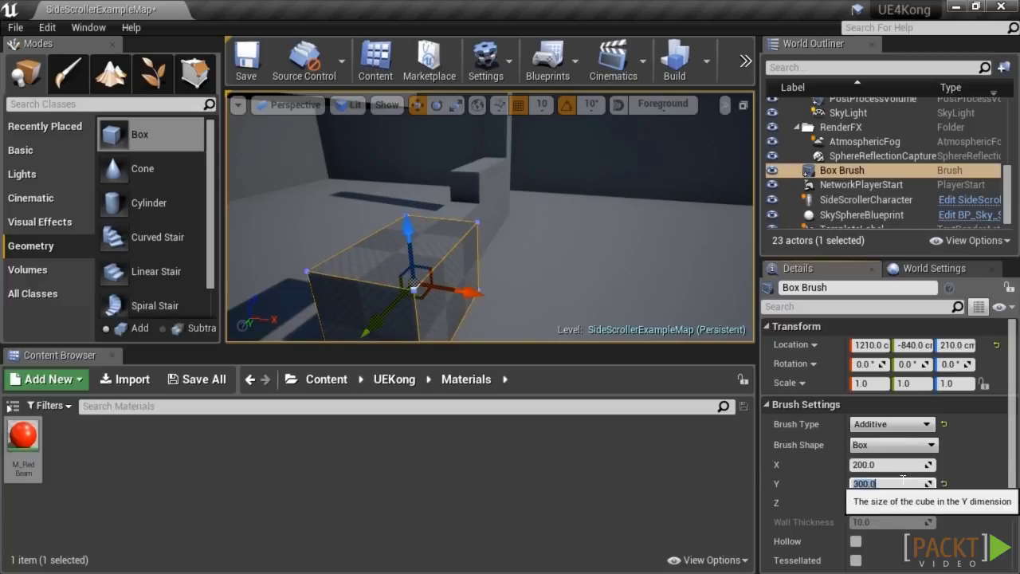
left_click(877, 464)
type("100")
key("Return")
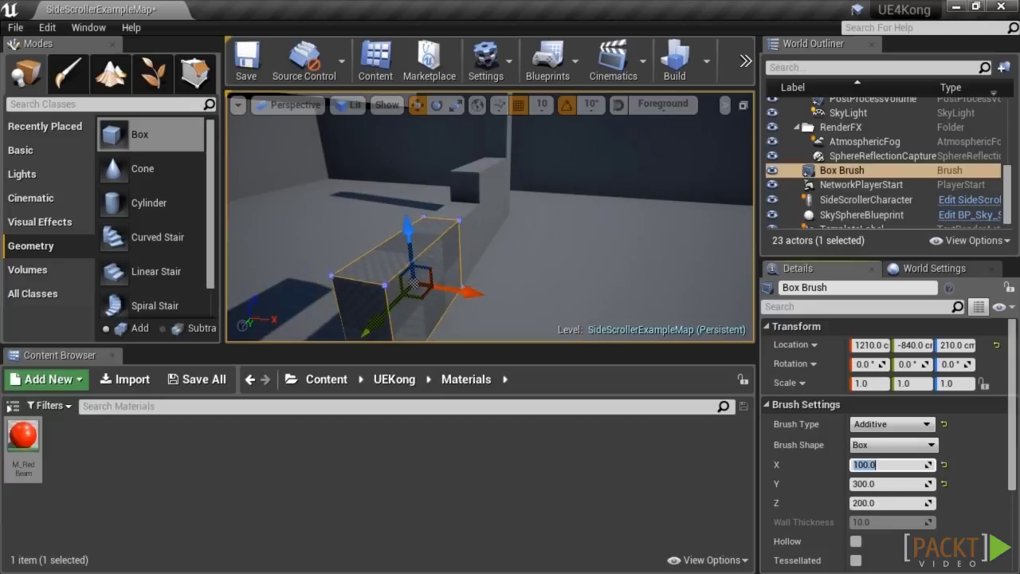
Move the box brush along the ledge line towards Pillar2, to about Y -1020 cm.
right_click_drag(565, 271, 479, 303)
left_click_drag(295, 296, 344, 295)
mouse_move(598, 228)
right_mouse_down()
mouse_move(606, 230)
mouse_move(570, 241)
mouse_move(586, 243)
right_mouse_up()
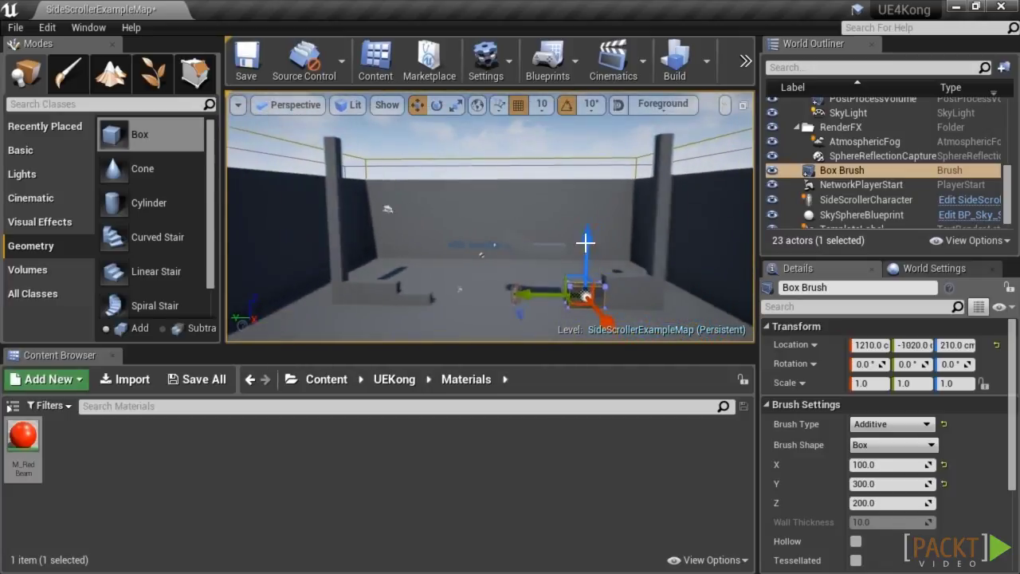
Set Pillar2's Y location to -1209 to mirror the position of Pillar1.
left_click(321, 195)
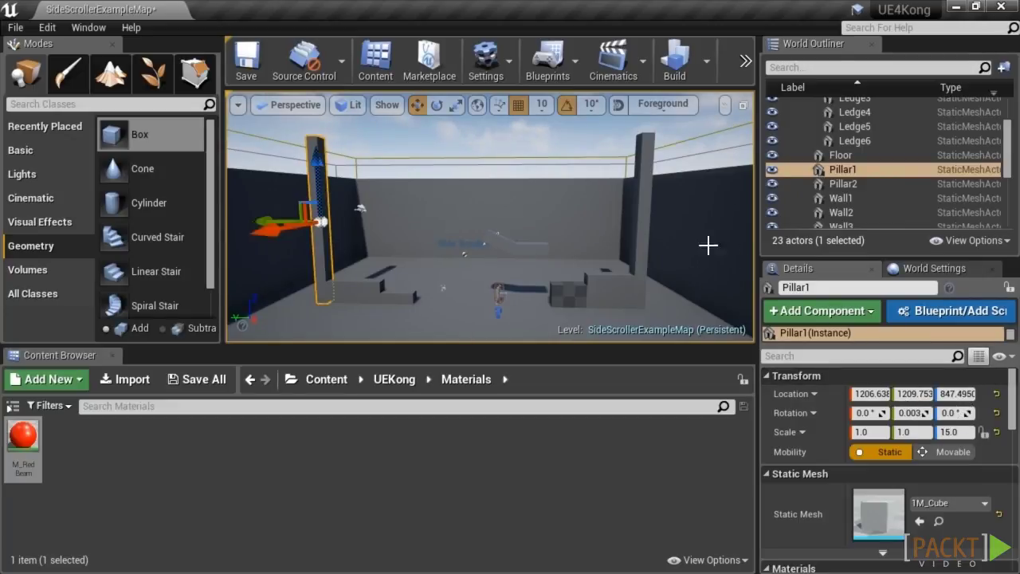
left_click(648, 227)
left_click(914, 394)
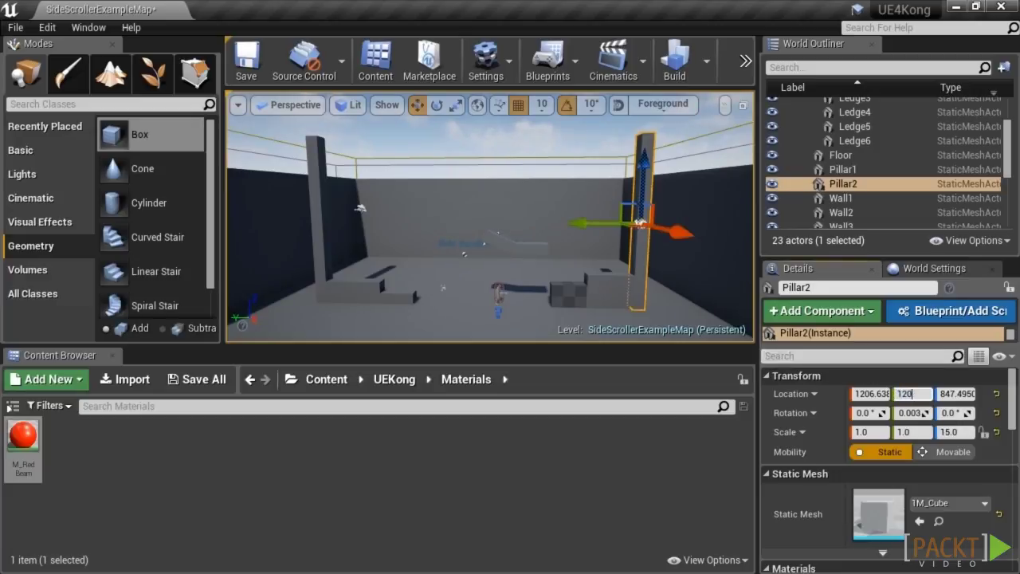
key("Return")
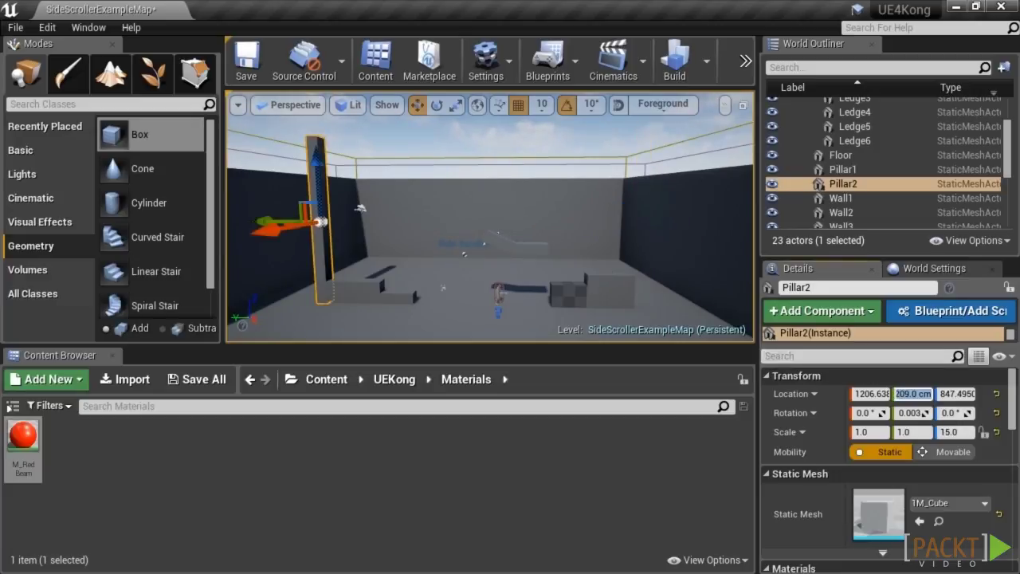
type("-1209")
key("Return")
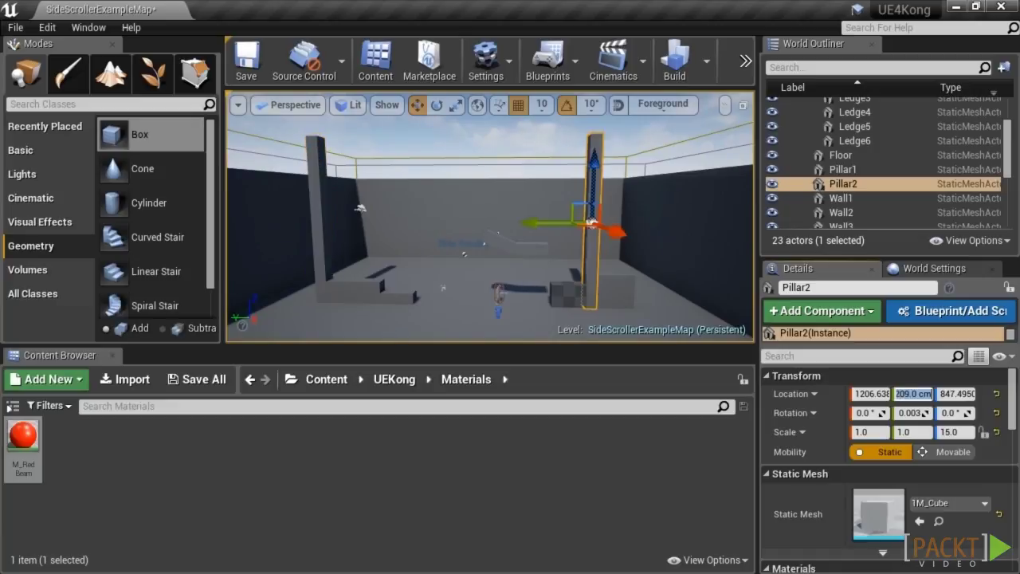
Nudge the box brush beside Pillar2 to Y -1010 cm.
left_click(581, 303)
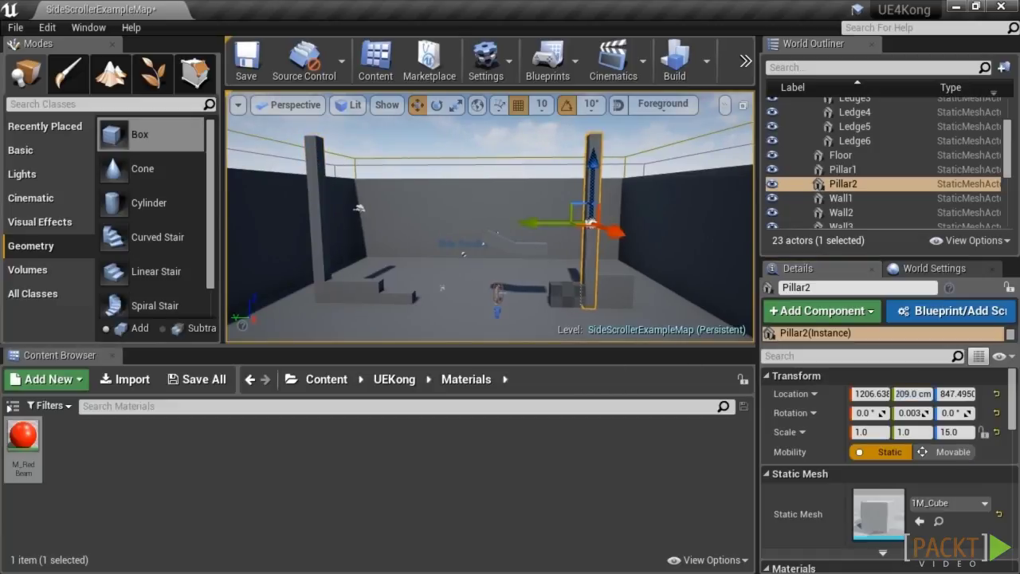
key("f")
mouse_move(753, 297)
left_mouse_down()
mouse_move(463, 207)
mouse_move(383, 224)
left_mouse_up()
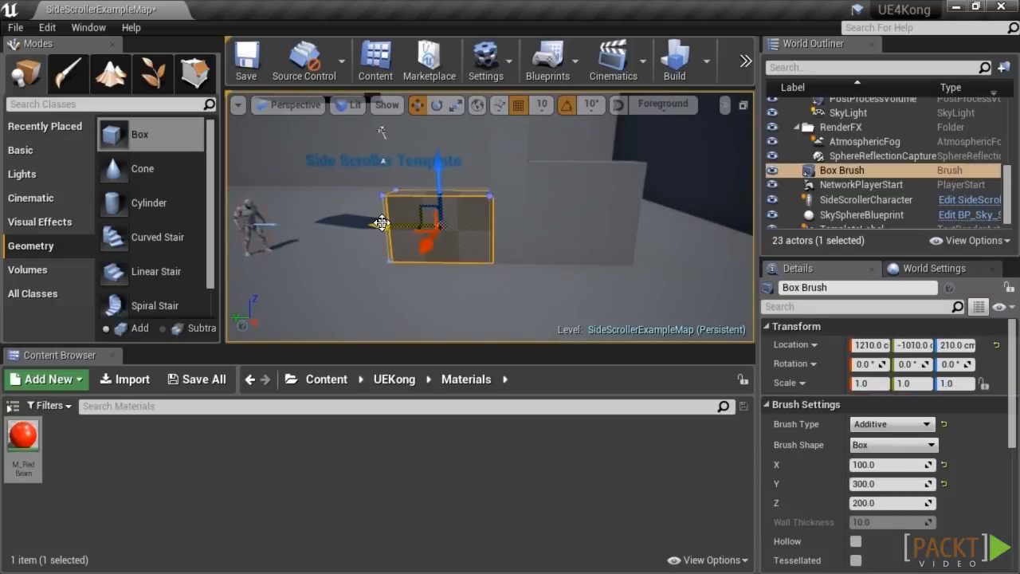
Delete the large ledge block, Ledge2, behind Pillar2.
mouse_move(499, 236)
right_mouse_down()
mouse_move(482, 237)
mouse_move(532, 231)
right_mouse_up()
key("s")
left_click(535, 232)
key("Delete")
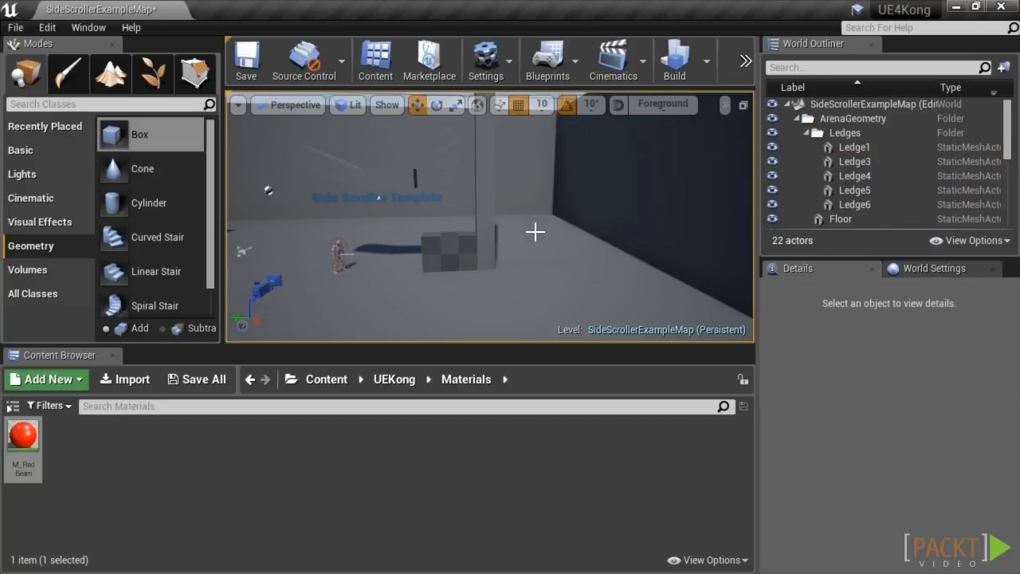
Move the box brush aside past Pillar2 and delete the overlapping Ledge1 block.
left_click(448, 248)
left_click_drag(437, 251, 513, 251)
left_click(438, 251)
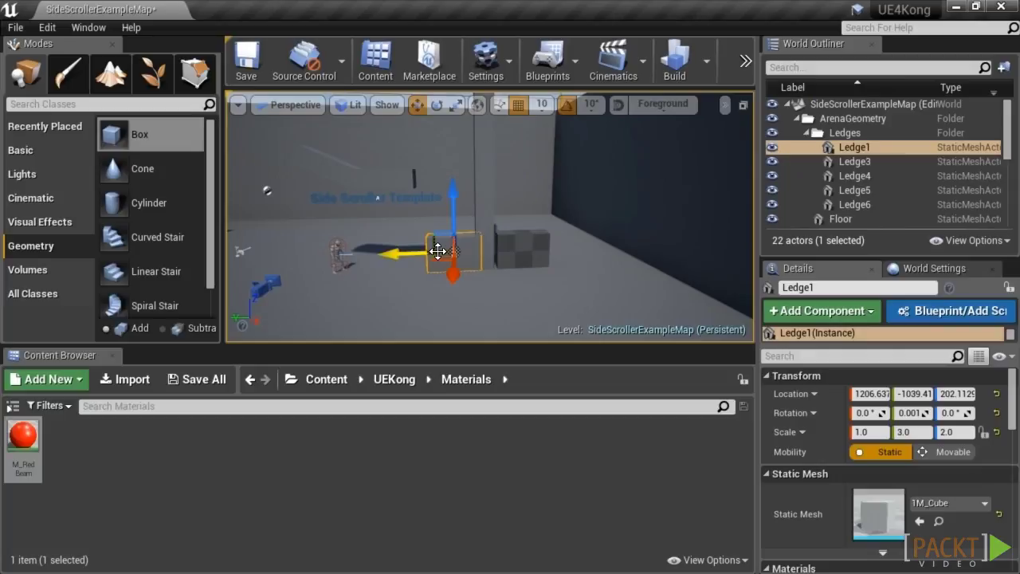
key("Delete")
Move the box brush back to the inner side of Pillar2's base.
right_click_drag(433, 287, 382, 273)
left_click(599, 261)
mouse_move(547, 267)
left_mouse_down()
mouse_move(454, 270)
mouse_move(469, 271)
left_mouse_up()
right_click_drag(424, 236, 386, 212)
mouse_move(527, 244)
right_mouse_down()
mouse_move(422, 234)
mouse_move(499, 276)
mouse_move(488, 264)
mouse_move(512, 262)
right_mouse_up()
Move the flat middle ledge, Ledge3, across the level to Pillar1, at about Y 1042 cm.
left_click(492, 261)
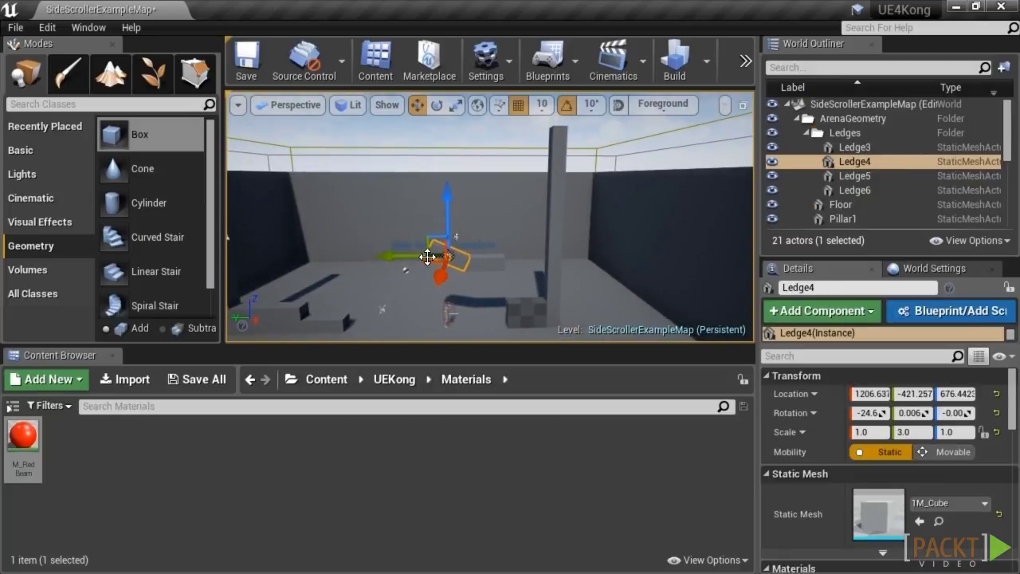
right_click_drag(478, 256, 445, 263)
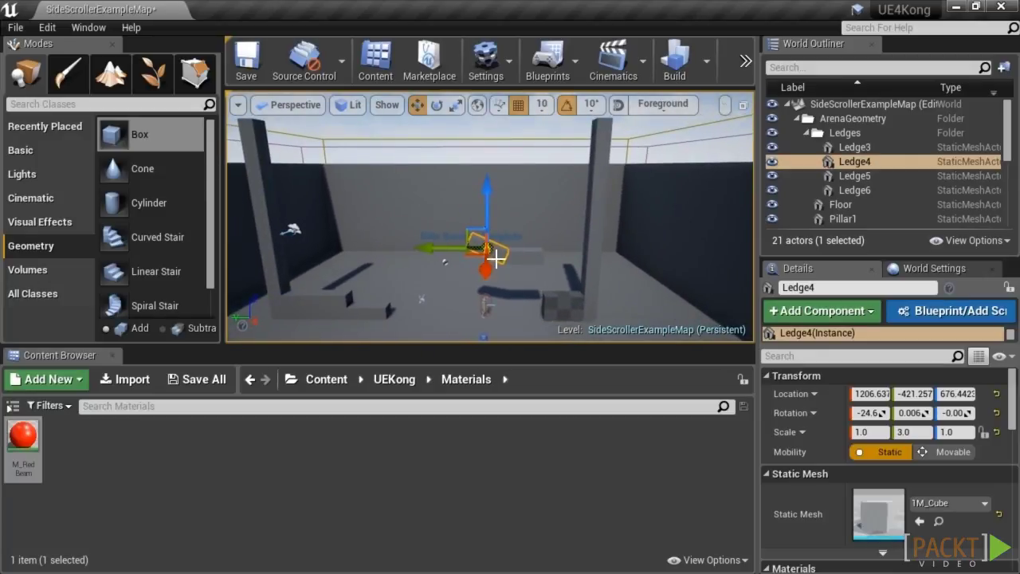
left_click(521, 256)
left_click_drag(490, 256, 263, 254)
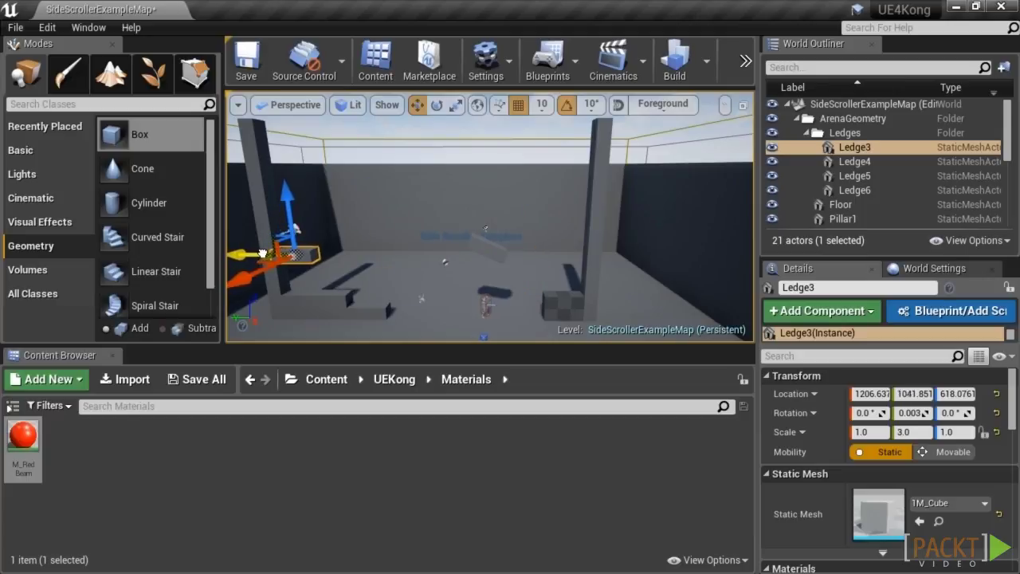
Align Ledge3 against Pillar1 at about Y 1012 cm and raise it to about Z 958 cm.
right_click_drag(491, 314, 449, 299)
left_click_drag(427, 230, 435, 231)
right_click_drag(469, 272, 495, 259)
key("w")
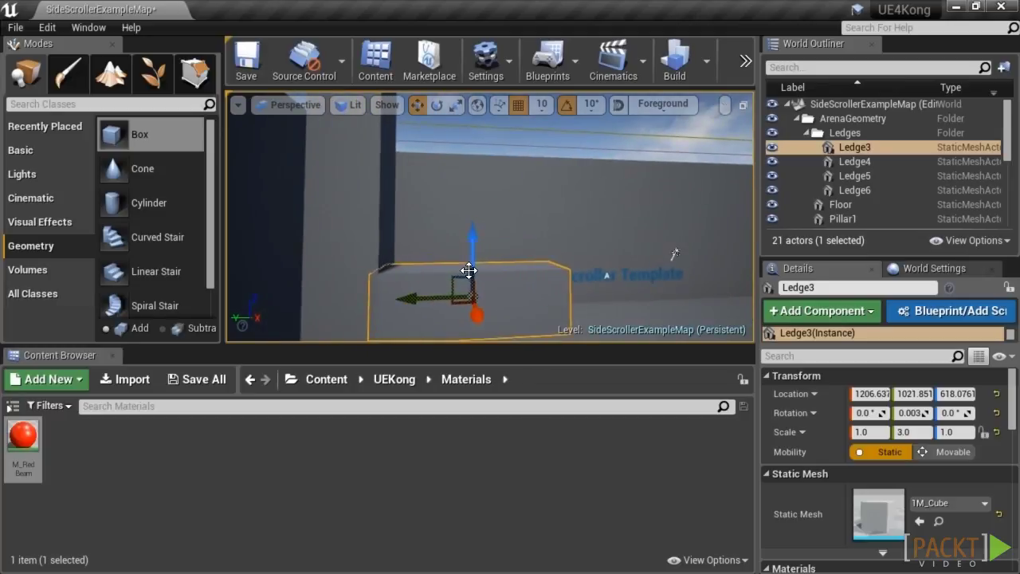
left_click_drag(428, 296, 436, 297)
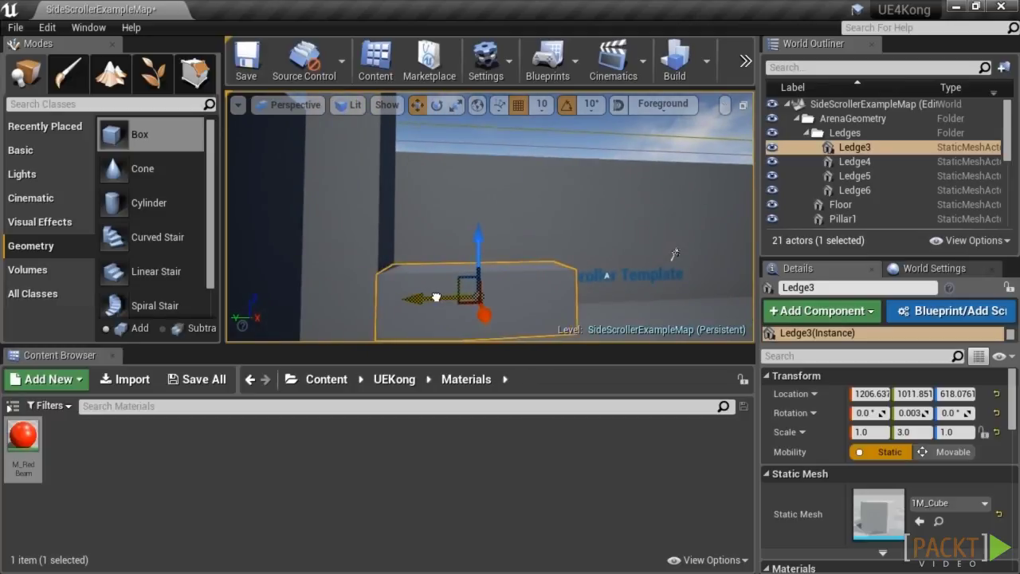
left_click_drag(478, 250, 474, 151)
key("s")
right_click_drag(475, 151, 468, 224)
Set the tilted ledge Ledge4's X rotation to -20° and stretch it to a Y scale of 15.
left_click(480, 234)
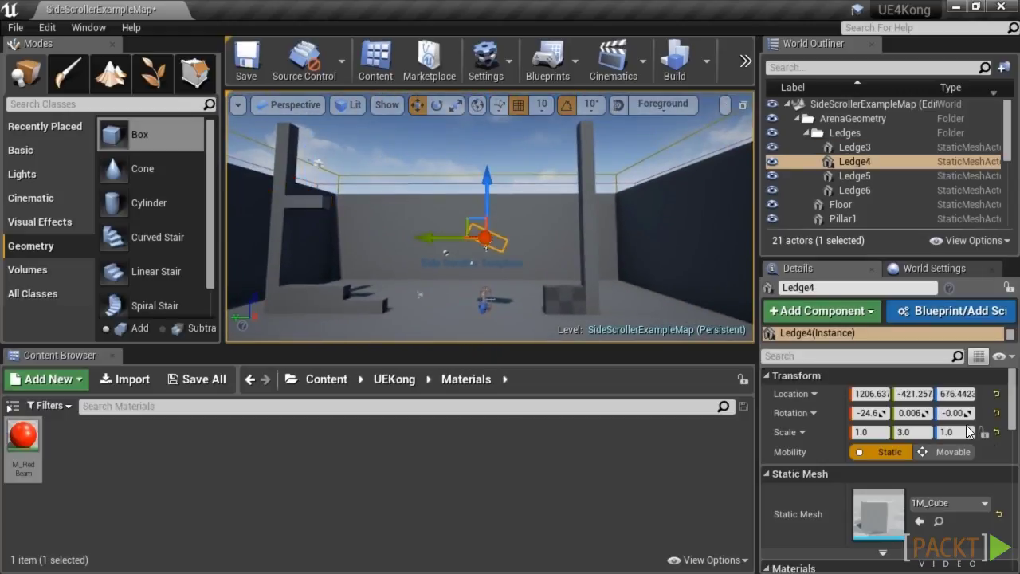
left_click(866, 414)
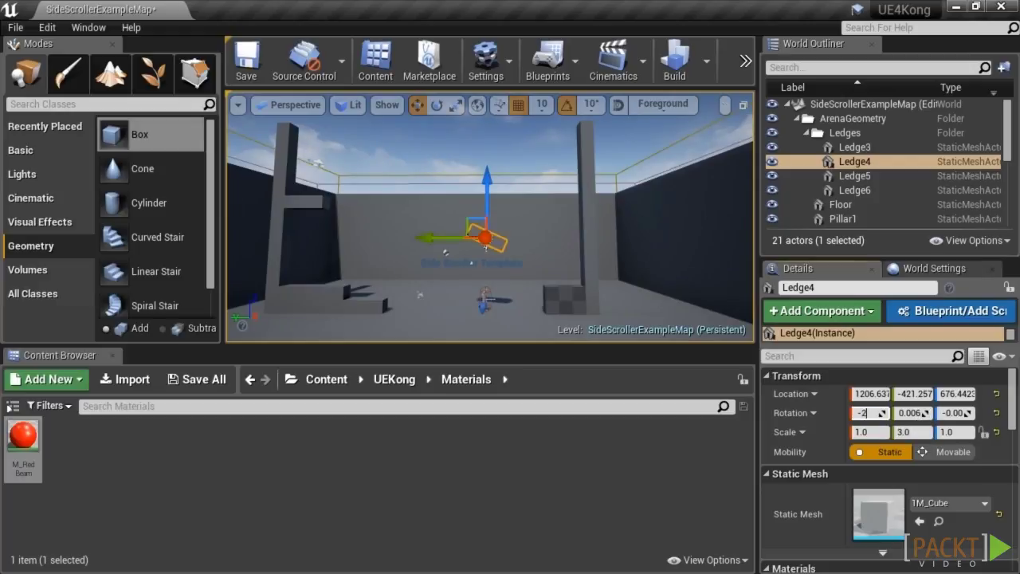
mouse_move(590, 241)
right_mouse_down()
mouse_move(597, 249)
mouse_move(586, 241)
mouse_move(595, 240)
mouse_move(574, 244)
right_mouse_up()
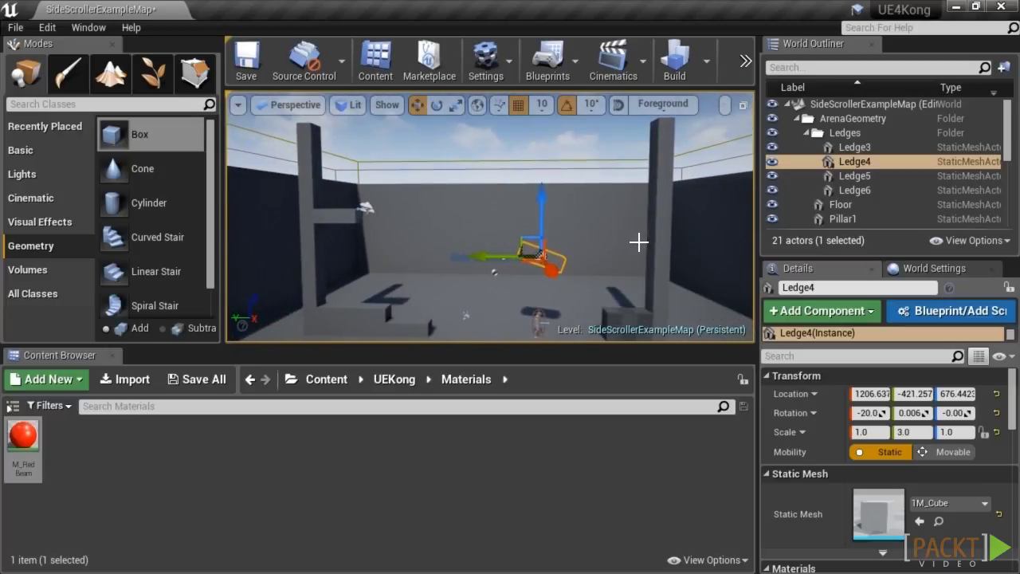
key("r")
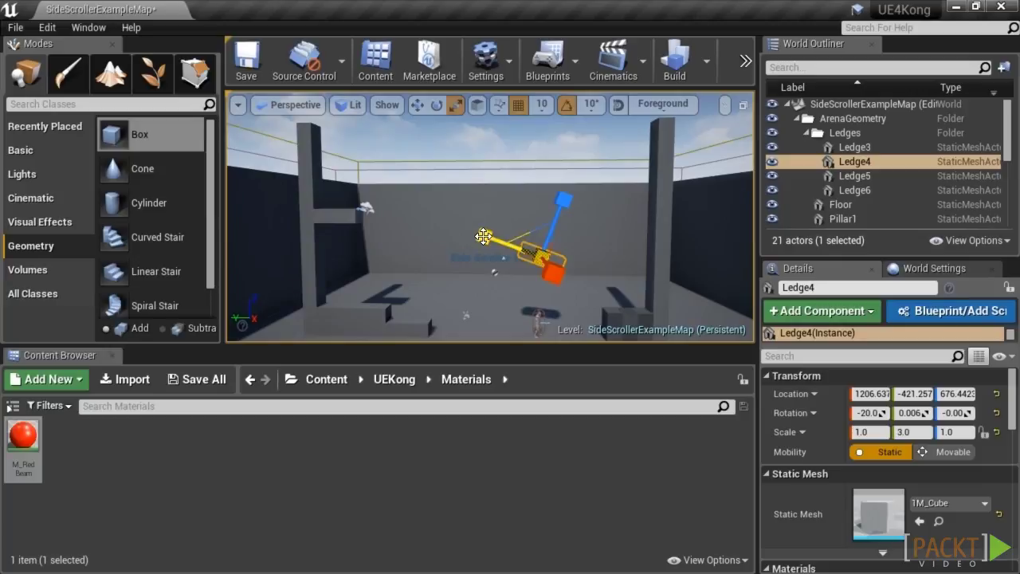
left_click_drag(504, 257, 510, 252)
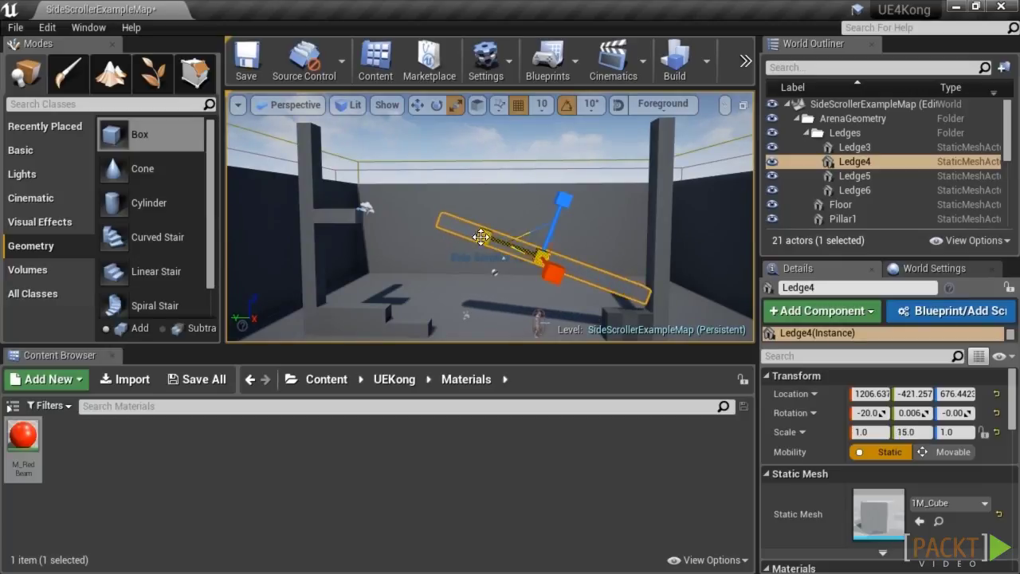
Move the stretched Ledge4 towards Pillar1, to about Y -51 cm.
key("w")
left_click_drag(494, 272, 444, 271)
key("r")
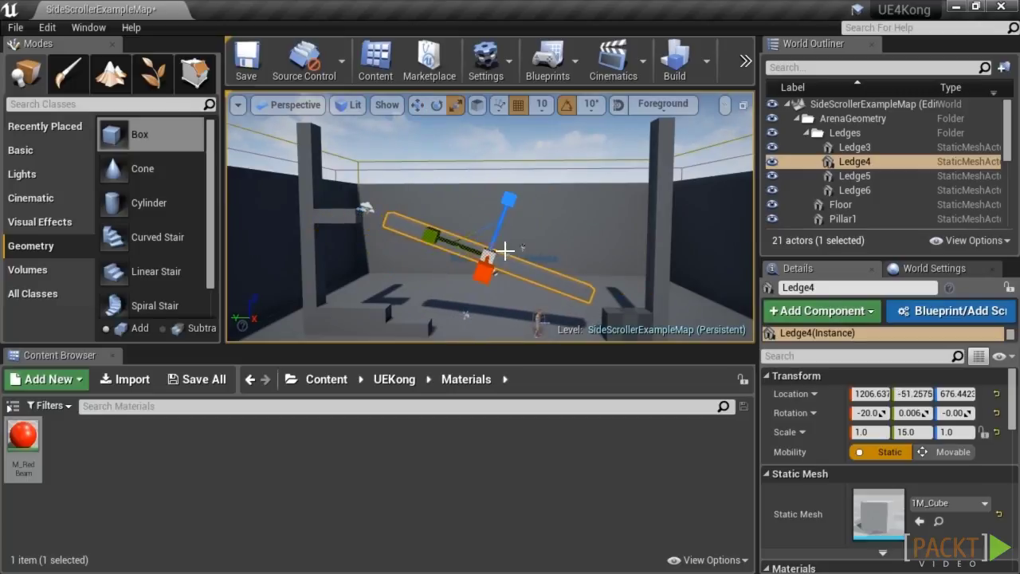
Toggle the move gizmo between world and local space, leaving it in local space.
left_click(482, 107)
key("w")
left_click(479, 106)
left_click(478, 106)
left_click(478, 106)
left_click(477, 106)
left_click(478, 106)
left_click(478, 106)
left_click(477, 106)
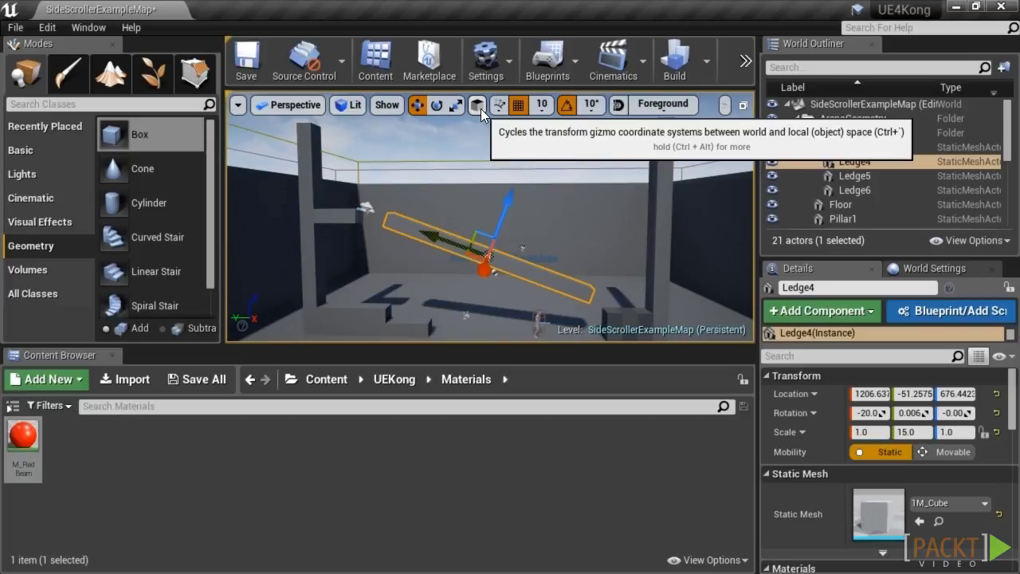
Stretch Ledge4 to a Y scale of 18.25 and slide it along its slope to about Y -14, Z 690 cm.
key("r")
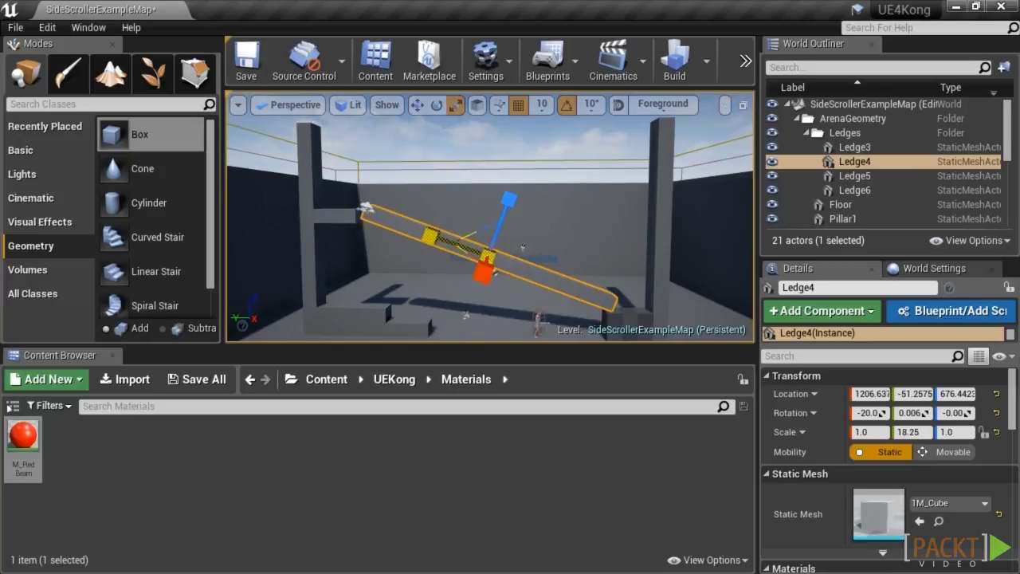
key("w")
left_click_drag(442, 241, 434, 239)
Raise Ledge3 beside Pillar1 to about Z 1008 cm, near the upper end of the sloped Ledge4.
right_click_drag(538, 262, 440, 228)
left_click_drag(350, 174, 350, 174)
right_click_drag(361, 206, 354, 187)
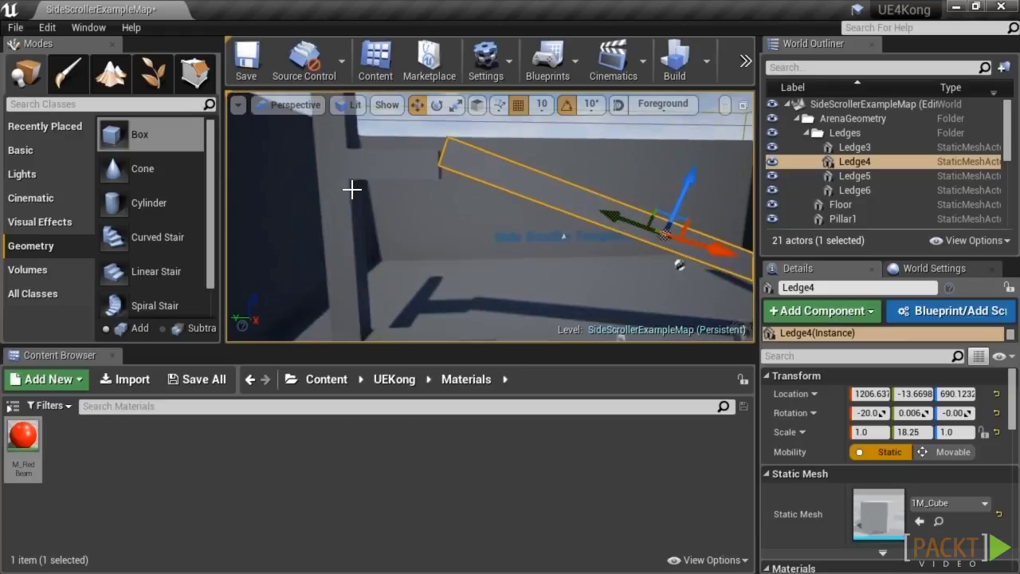
left_click(361, 165)
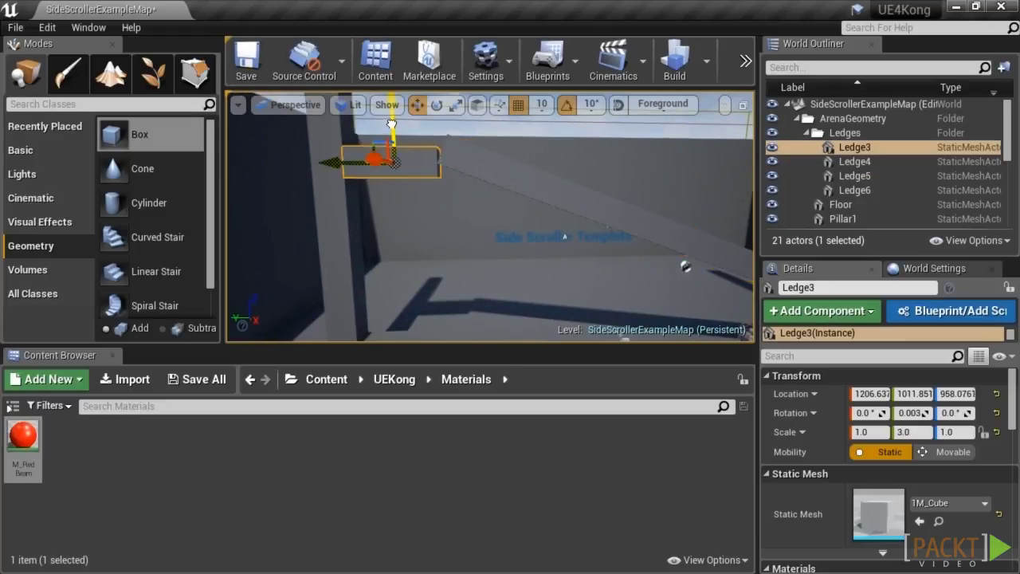
right_click_drag(469, 180, 547, 196)
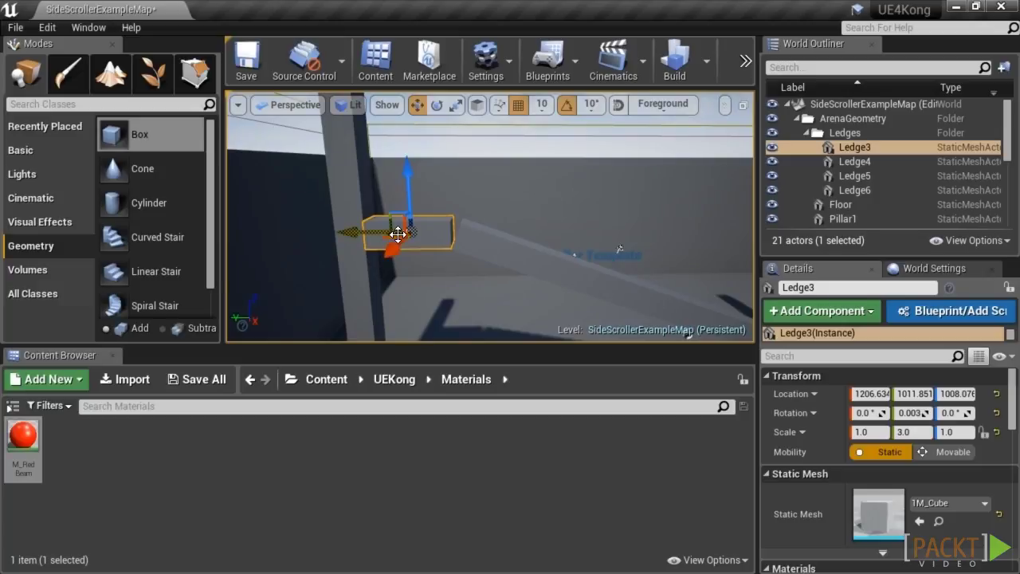
Stretch Ledge3 to a Y scale of 3.5 and shift it to about Y 1002 cm to meet Ledge4.
left_click_drag(363, 232, 375, 229)
key("r")
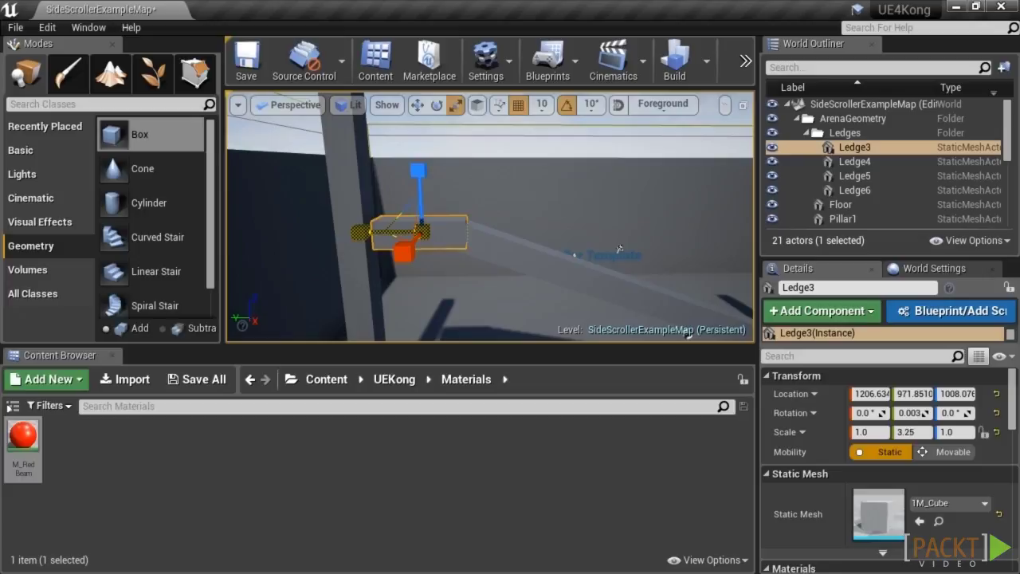
key("w")
left_click_drag(373, 230, 363, 230)
Turn off position grid snapping and lower Ledge3 to about Z 1000 cm, flush with Ledge4's upper end.
right_click_drag(398, 232, 611, 277)
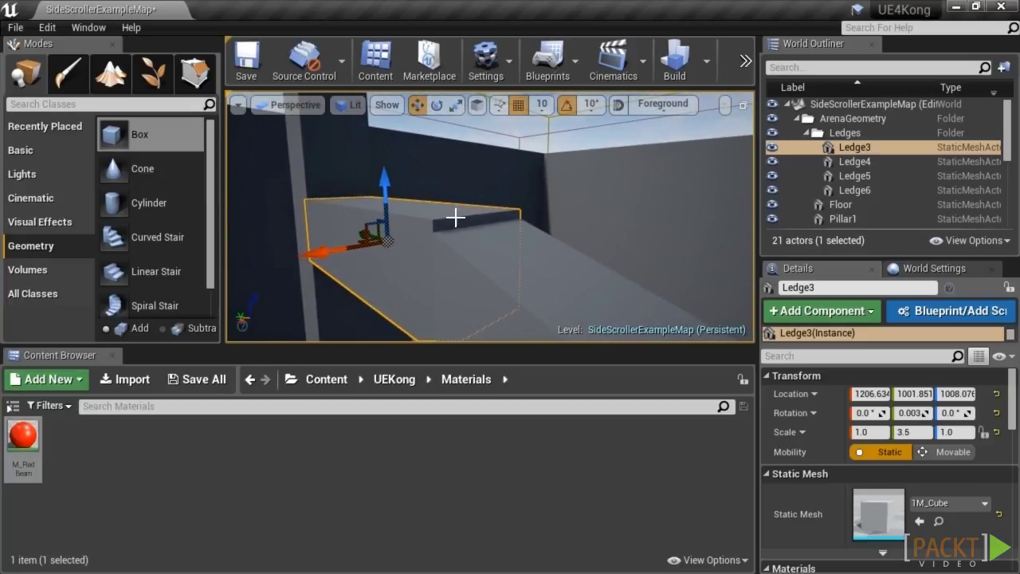
left_click_drag(386, 185, 375, 185)
left_click(518, 104)
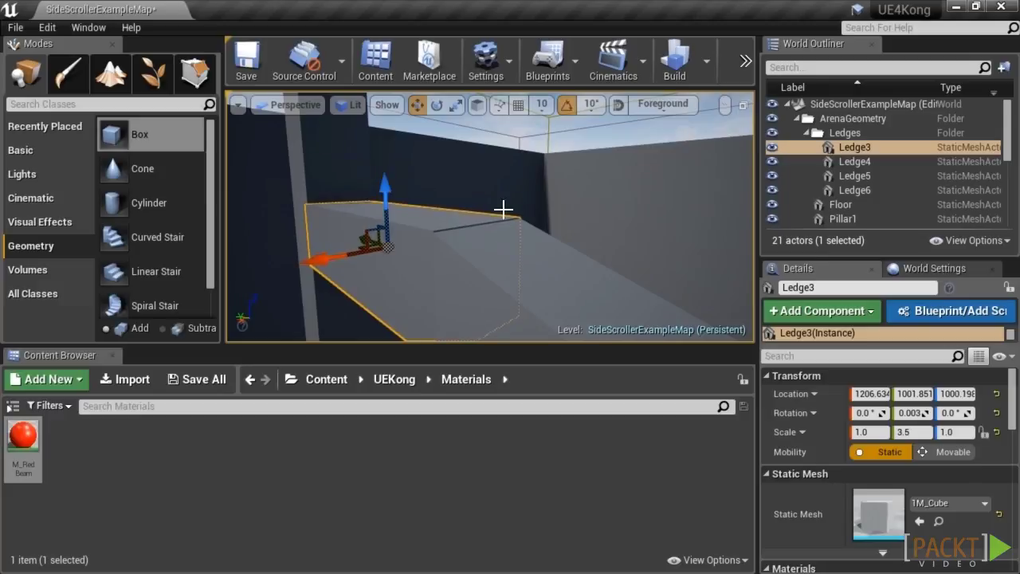
Duplicate Ledge3 and Ledge4 upward in world space and rotate the copies 180° about Z to slope the opposite way.
right_click_drag(494, 243, 566, 166)
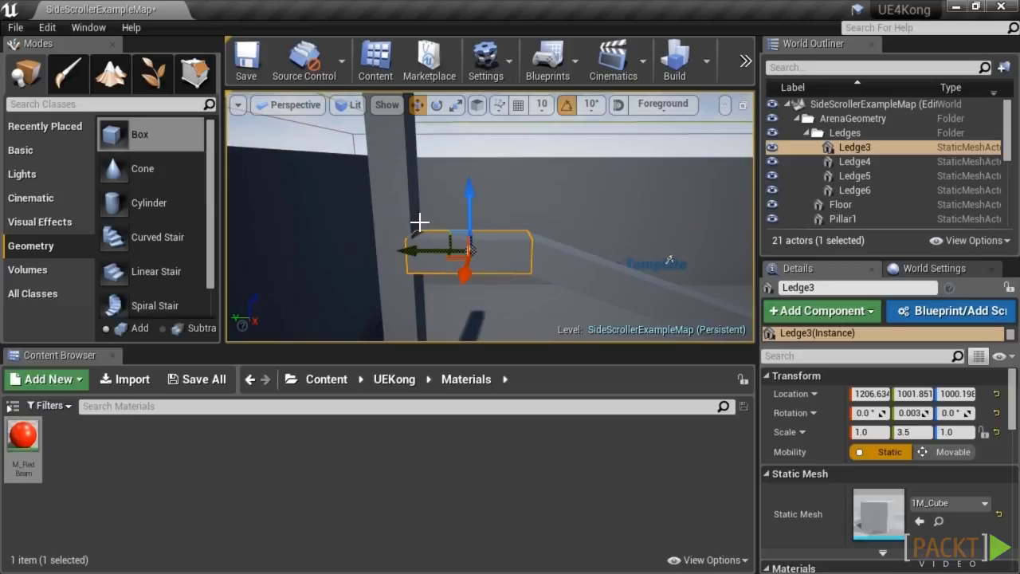
right_click_drag(557, 223, 393, 249)
left_click(574, 259)
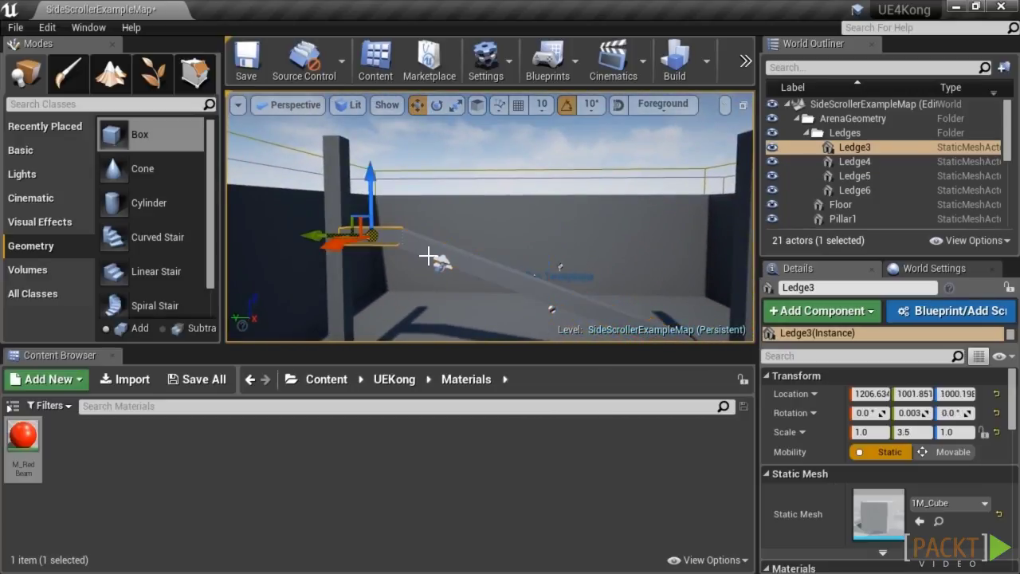
mouse_move(432, 256)
right_mouse_down()
mouse_move(635, 252)
mouse_move(451, 248)
right_mouse_up()
right_click_drag(643, 259, 535, 226)
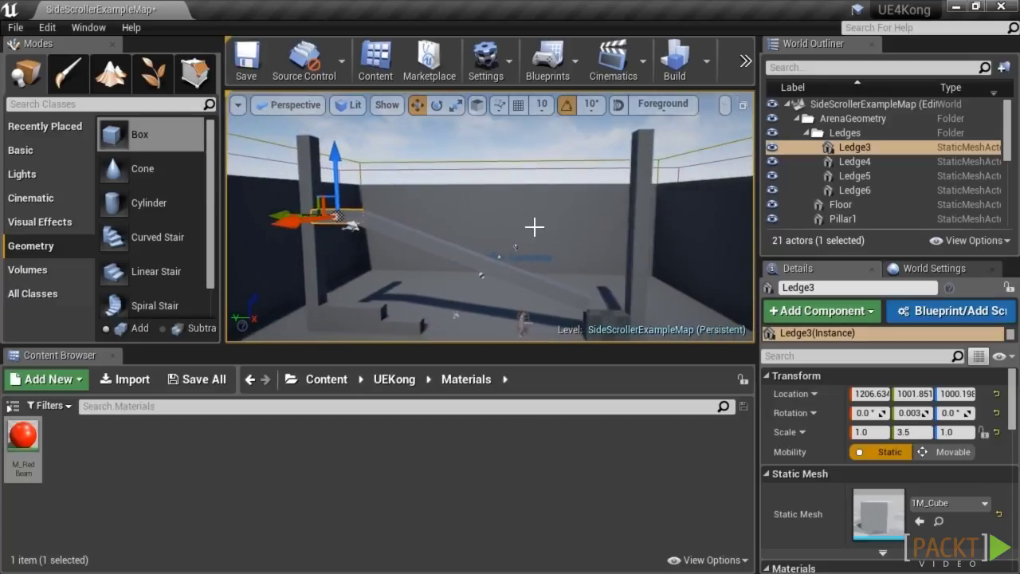
left_click(479, 257, "ctrl")
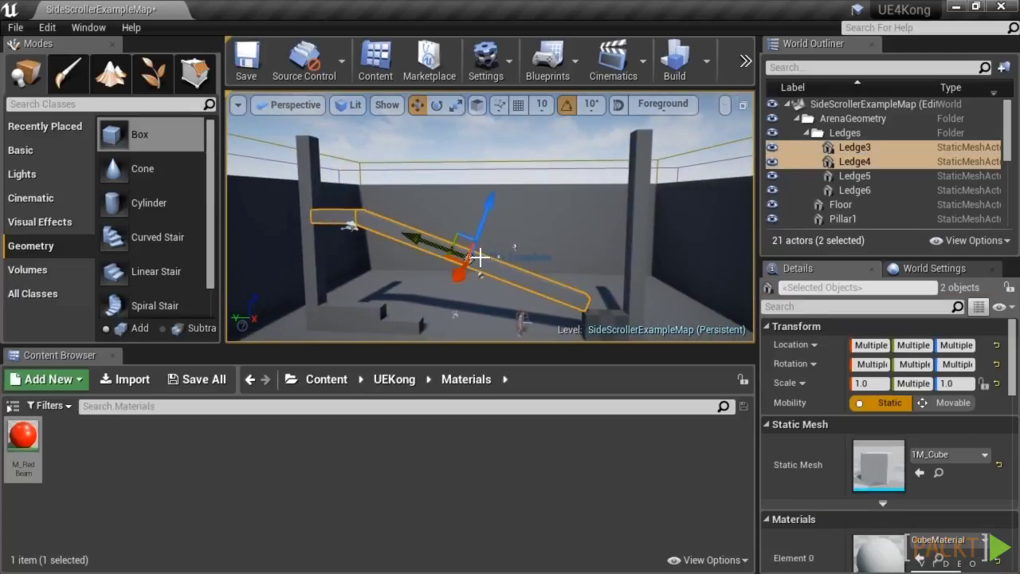
left_click(477, 104)
left_click_drag(468, 200, 605, 145, "alt")
key("e")
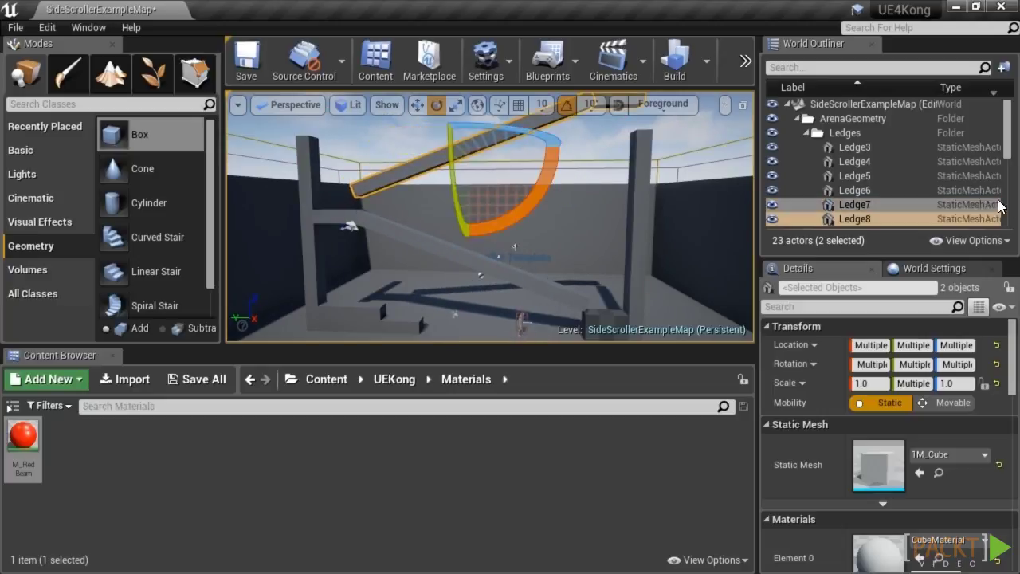
Move the Box Brush onto Ledge3 as a height spacer, at about Y 993, Z 1151 cm.
left_click(590, 323)
key("w")
mouse_move(596, 312)
left_mouse_down()
mouse_move(382, 177)
mouse_move(317, 175)
left_mouse_up()
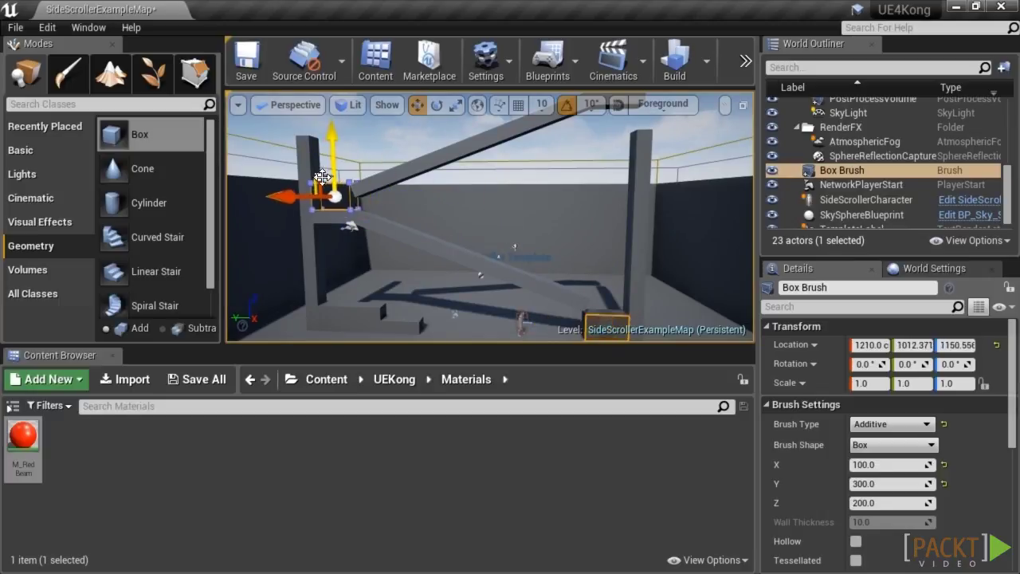
key("f")
mouse_move(397, 177)
right_mouse_down()
mouse_move(459, 176)
mouse_move(398, 176)
right_mouse_up()
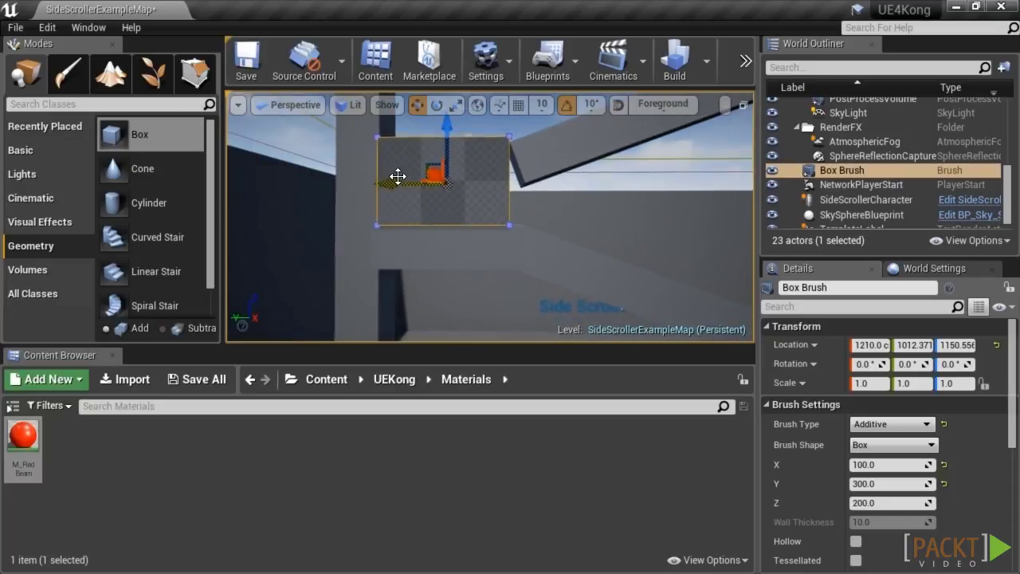
left_click_drag(397, 183, 405, 184)
right_click_drag(508, 222, 518, 207)
right_click_drag(381, 216, 391, 217)
left_click_drag(346, 210, 345, 211)
key("s")
Raise Ledge7 and Ledge8 together to line the slope's lower end up with the top of the Box Brush.
right_click_drag(693, 272, 705, 267)
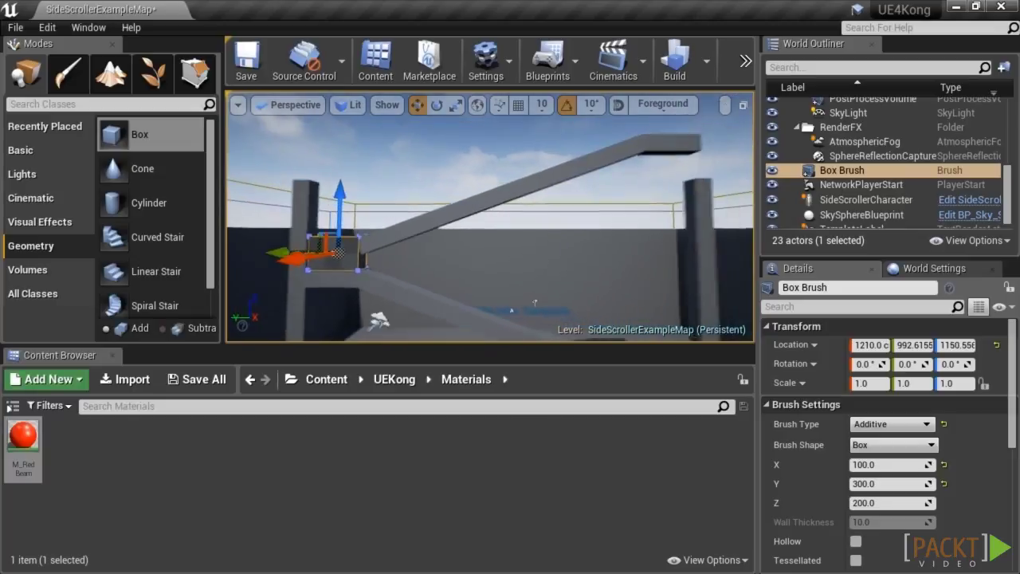
right_click_drag(535, 302, 538, 299)
left_click(596, 162)
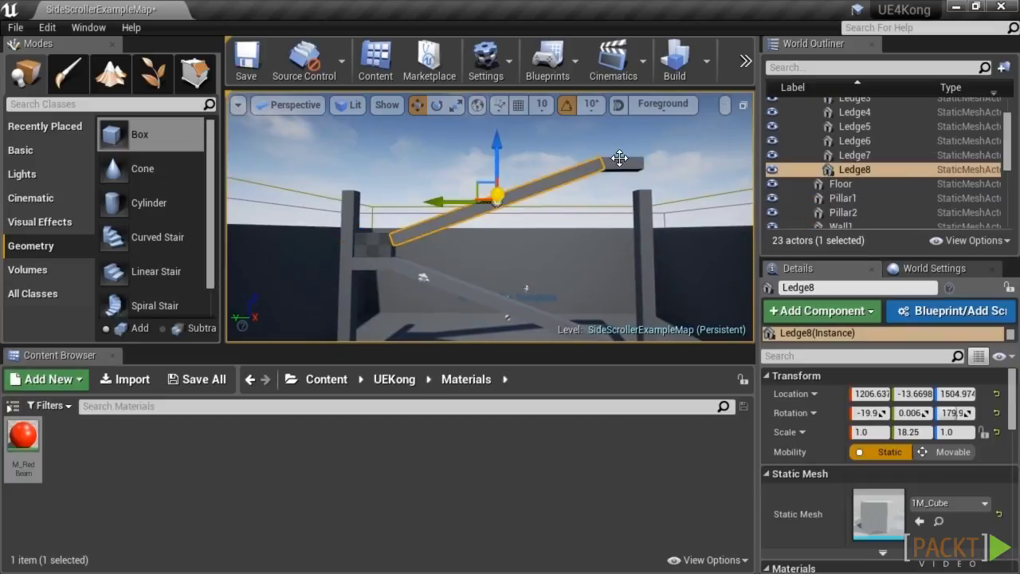
left_click(620, 157, "ctrl")
left_click_drag(617, 128, 612, 117)
right_click_drag(547, 205, 563, 172)
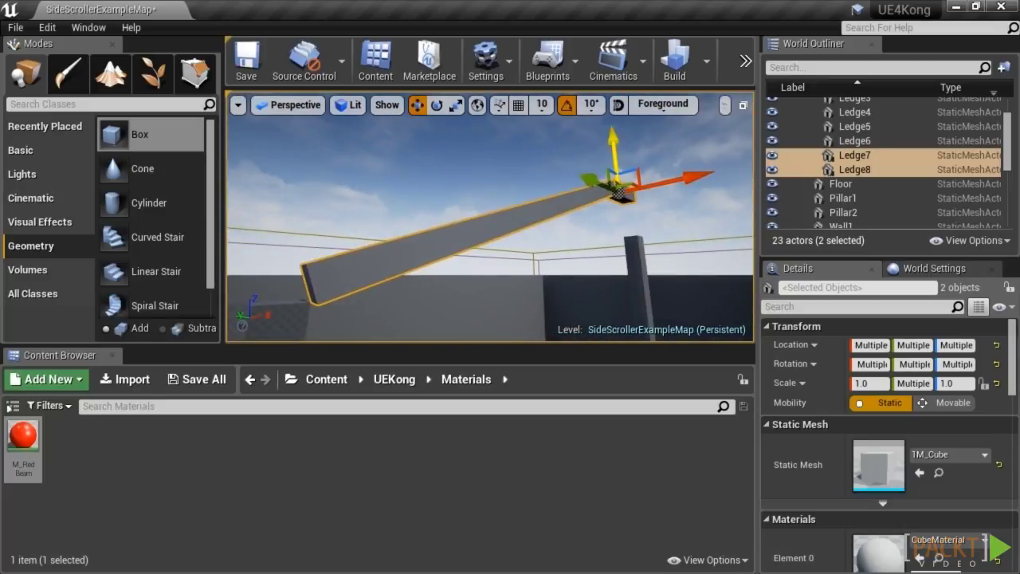
left_click_drag(605, 146, 605, 145)
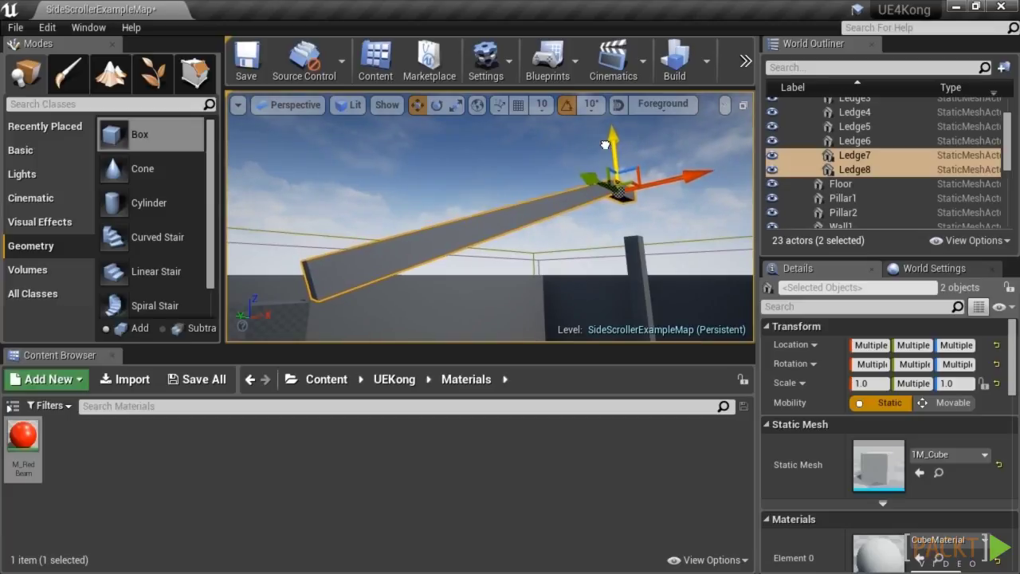
Select Ledge3, Ledge4, Ledge7 and Ledge8 and assign them the M_RedBeam material.
mouse_move(574, 233)
right_mouse_down()
mouse_move(564, 238)
mouse_move(574, 234)
right_mouse_up()
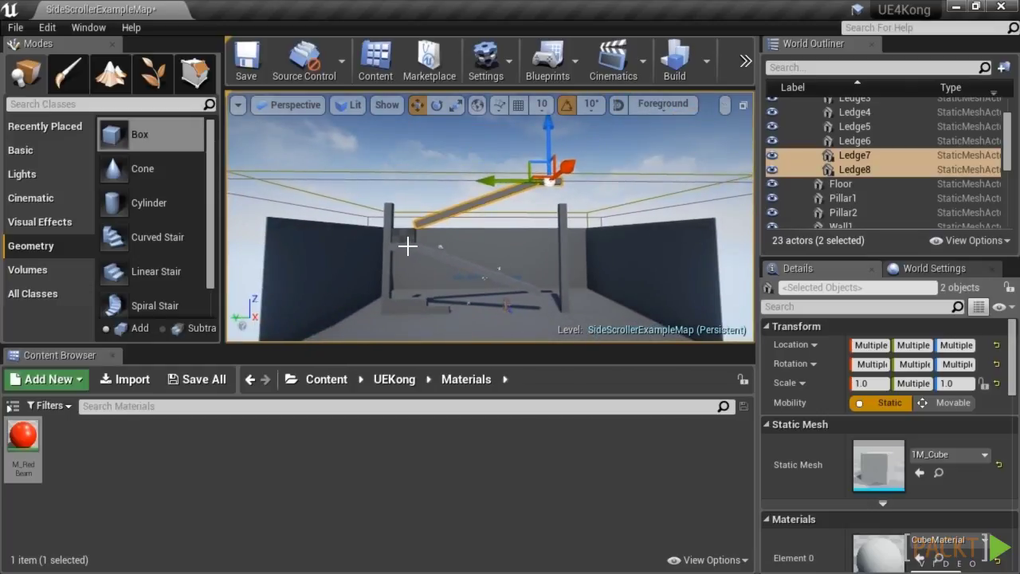
left_click(407, 247)
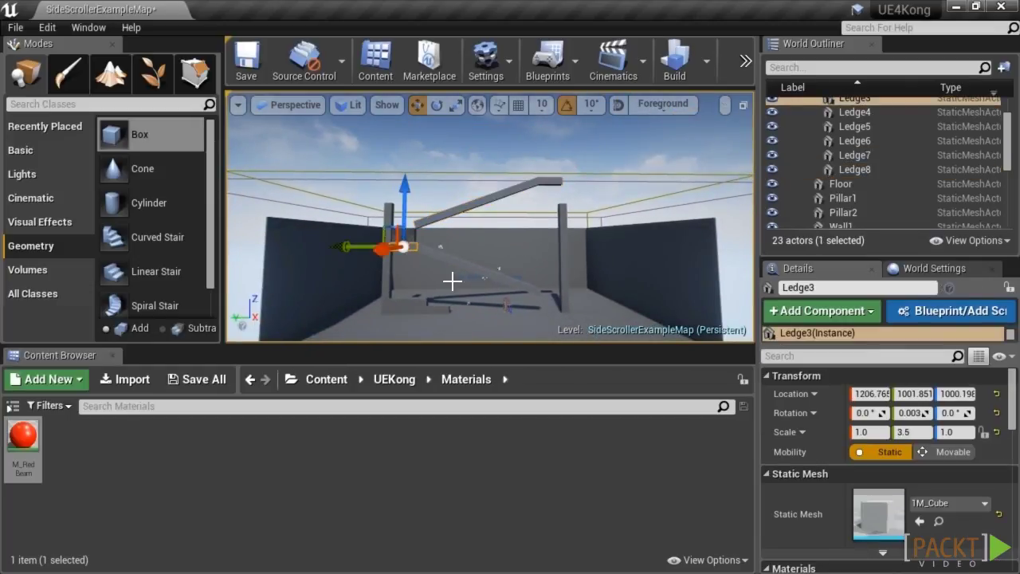
left_click(407, 247)
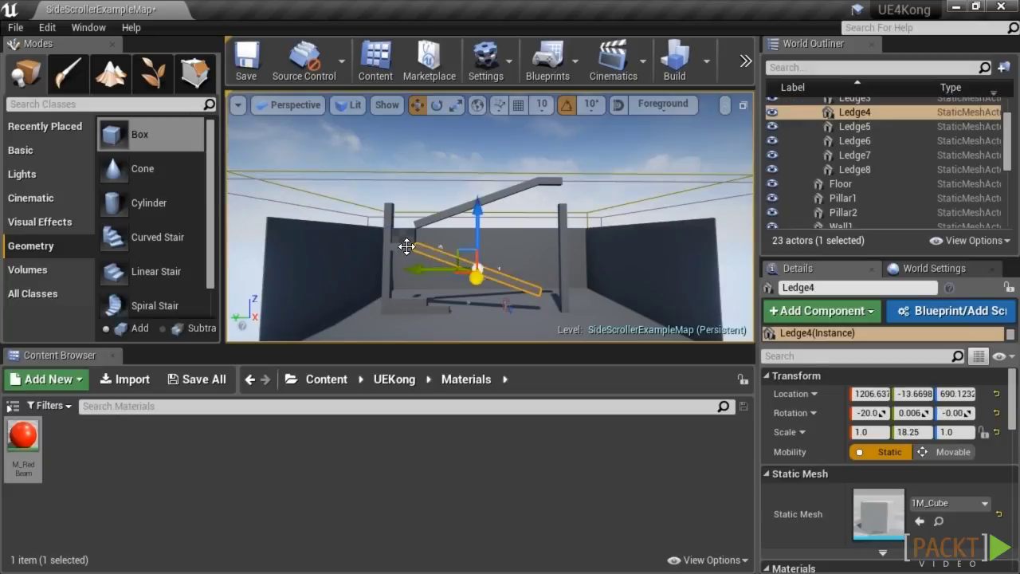
left_click(408, 247, "ctrl")
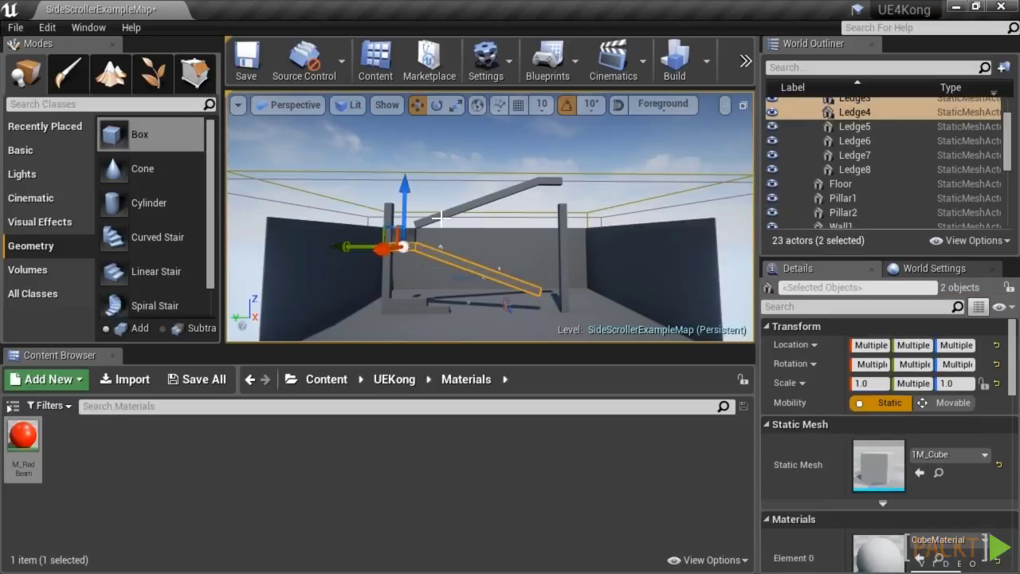
left_click(538, 182, "ctrl")
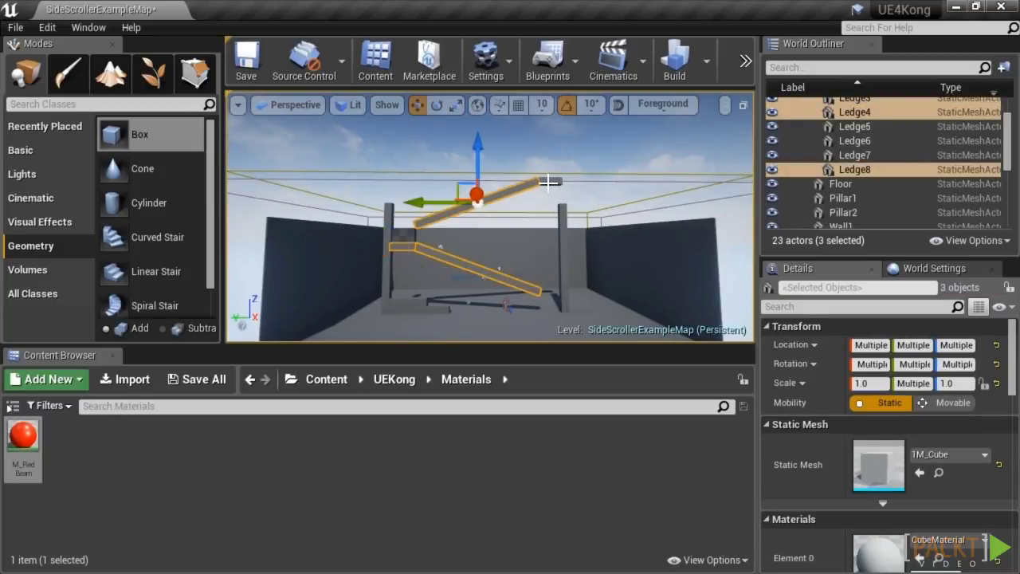
left_click(549, 183, "ctrl")
left_click(551, 182, "ctrl")
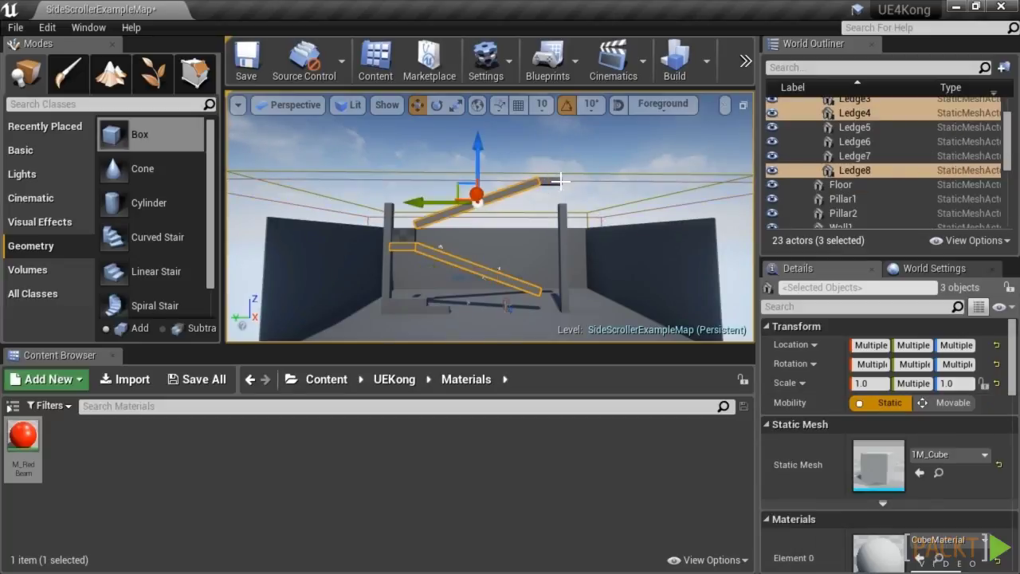
right_click_drag(558, 187, 590, 158)
key("w")
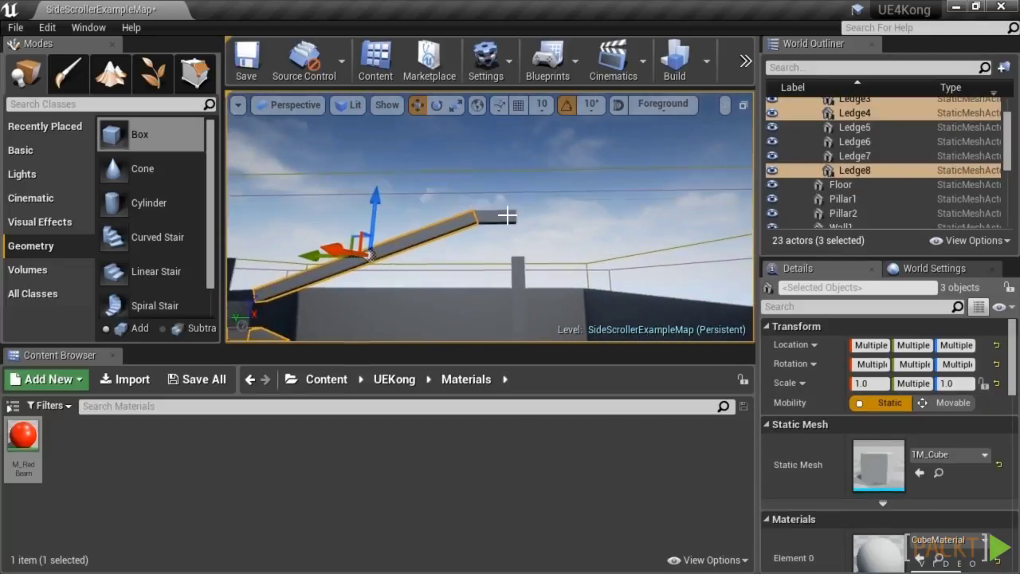
left_click(507, 215, "ctrl")
key("s")
right_click_drag(574, 249, 567, 271)
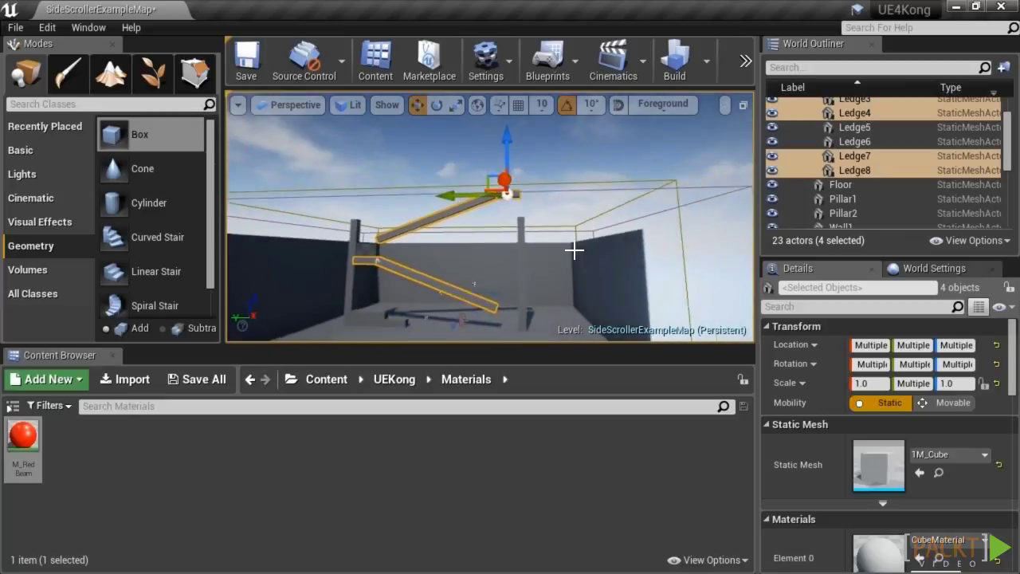
left_click(12, 445)
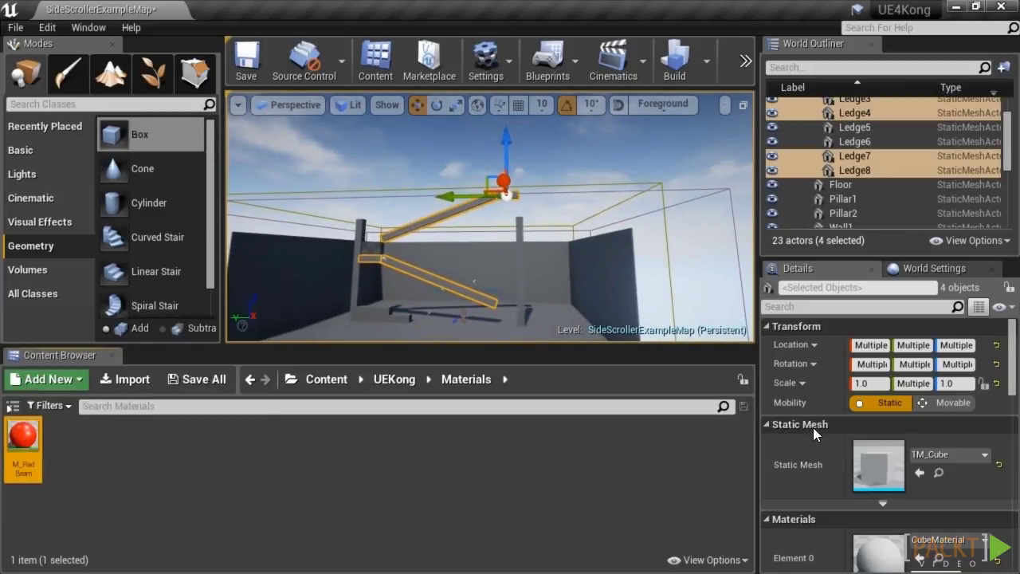
scroll(851, 461, "down", 3)
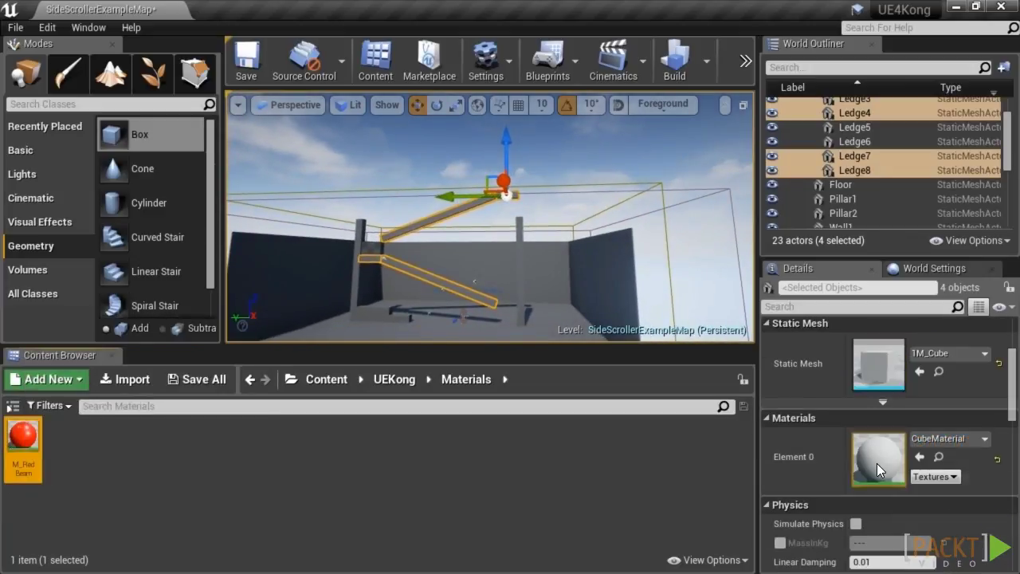
left_click(921, 456)
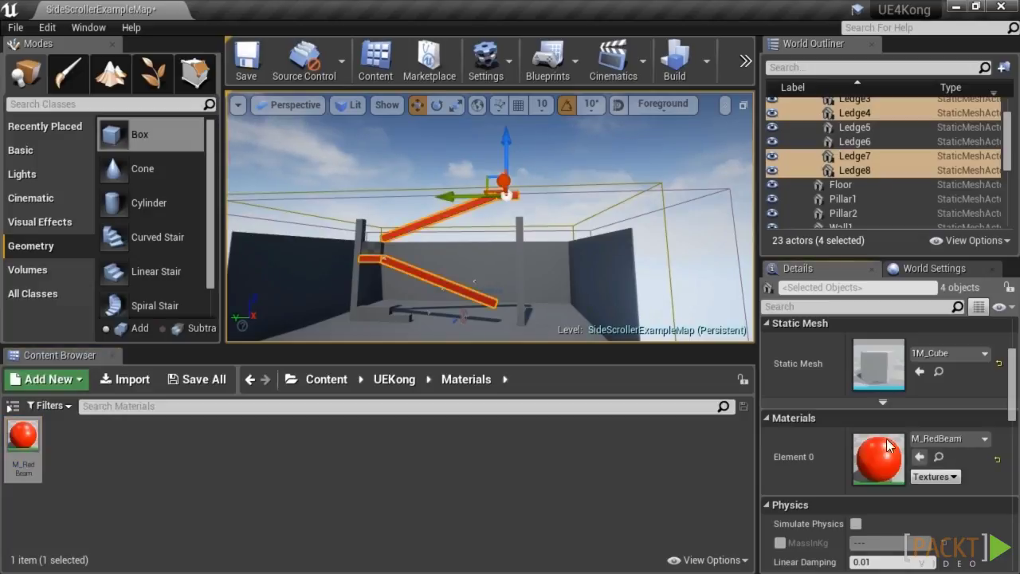
Duplicate the four red ledges straight up to form a second pair of ramps above them.
key("w")
right_click_drag(494, 239, 610, 287)
key("s")
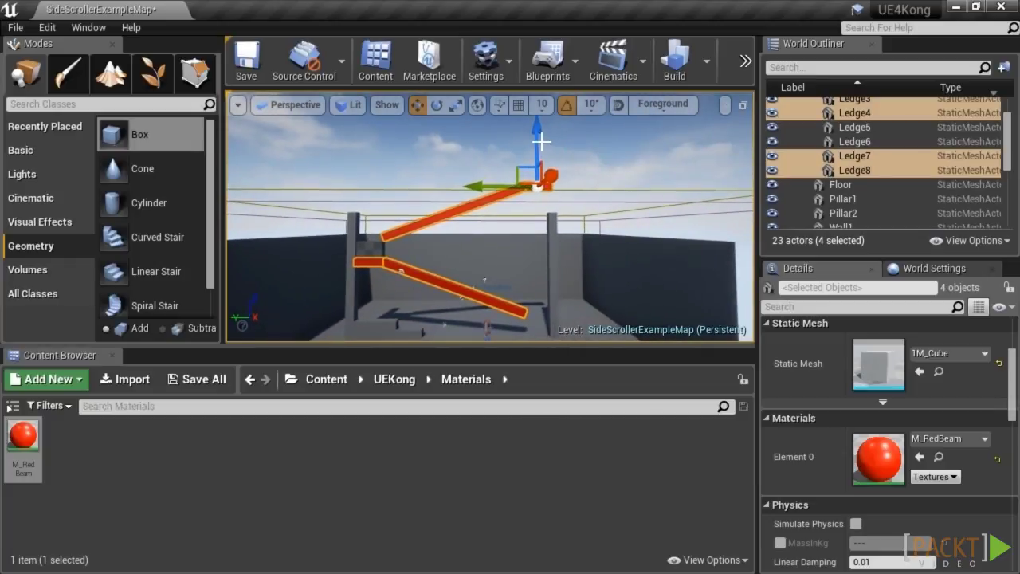
left_click_drag(539, 186, 538, 92, "alt")
Move the Box Brush onto the flat end of the second ramp, Ledge7, as a height spacer.
key("s")
right_click_drag(449, 257, 449, 227)
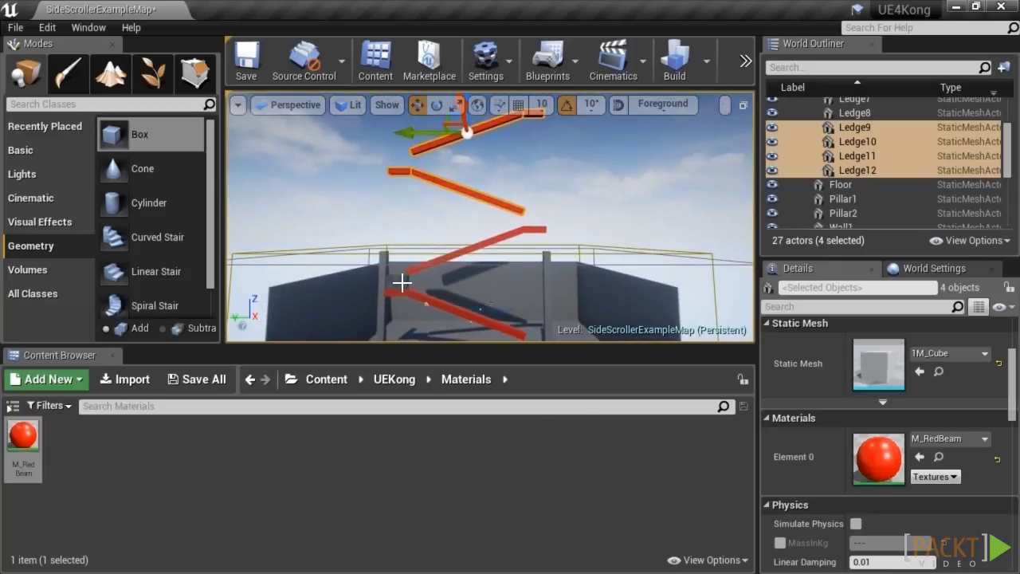
left_click(404, 281)
mouse_move(384, 260)
left_mouse_down()
mouse_move(447, 243)
mouse_move(530, 255)
left_mouse_up()
key("w")
right_click_drag(531, 256, 492, 231)
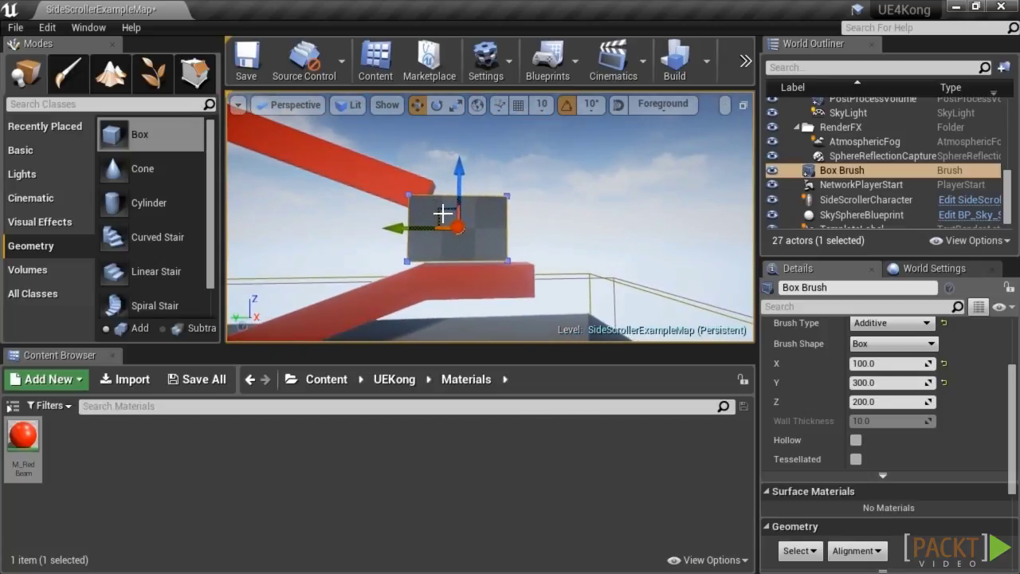
left_click_drag(443, 209, 464, 214)
Select Ledge9 to Ledge12 and adjust their shared height to the top of the Box Brush.
key("s")
right_click_drag(461, 273, 431, 269)
left_click(413, 257)
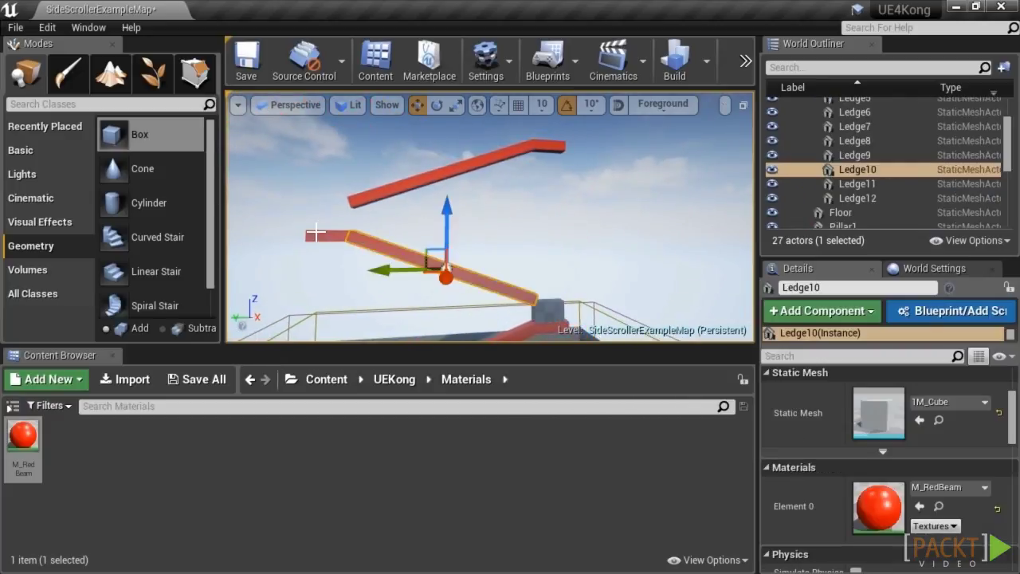
left_click(470, 176, "ctrl")
left_click(548, 141, "ctrl")
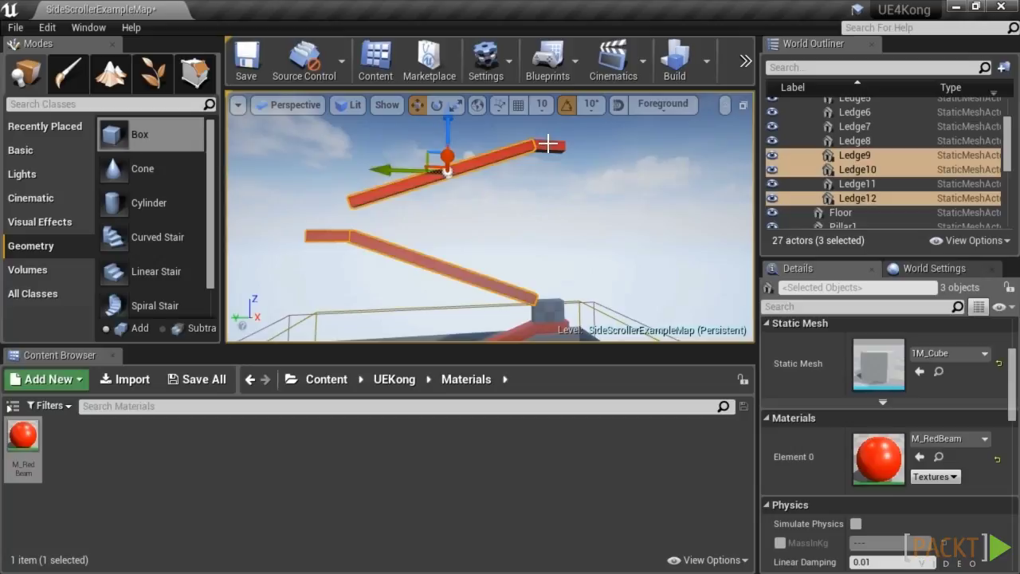
left_click(546, 148, "ctrl")
right_click_drag(544, 185, 558, 177)
key("s")
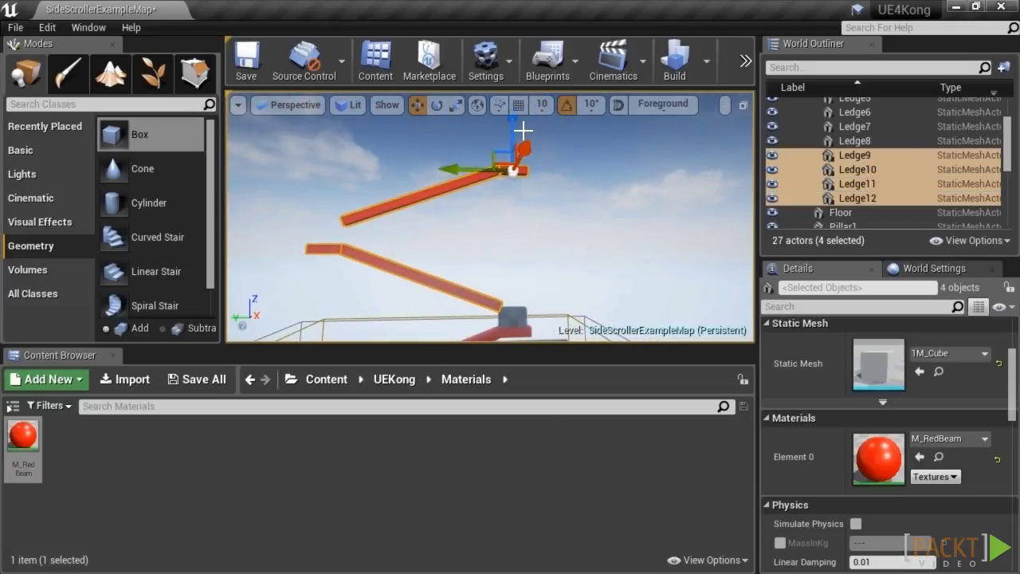
left_click_drag(515, 127, 512, 126)
Examine the stacked red ramps from several distances to check their spacing and alignment.
key("s")
right_click_drag(483, 232, 500, 269)
key("w")
key("s")
key("e")
key("w")
key("s")
key("a")
key("s")
mouse_move(512, 226)
right_mouse_down()
mouse_move(505, 234)
mouse_move(509, 193)
mouse_move(519, 212)
right_mouse_up()
key("w")
key("s")
left_click(516, 245)
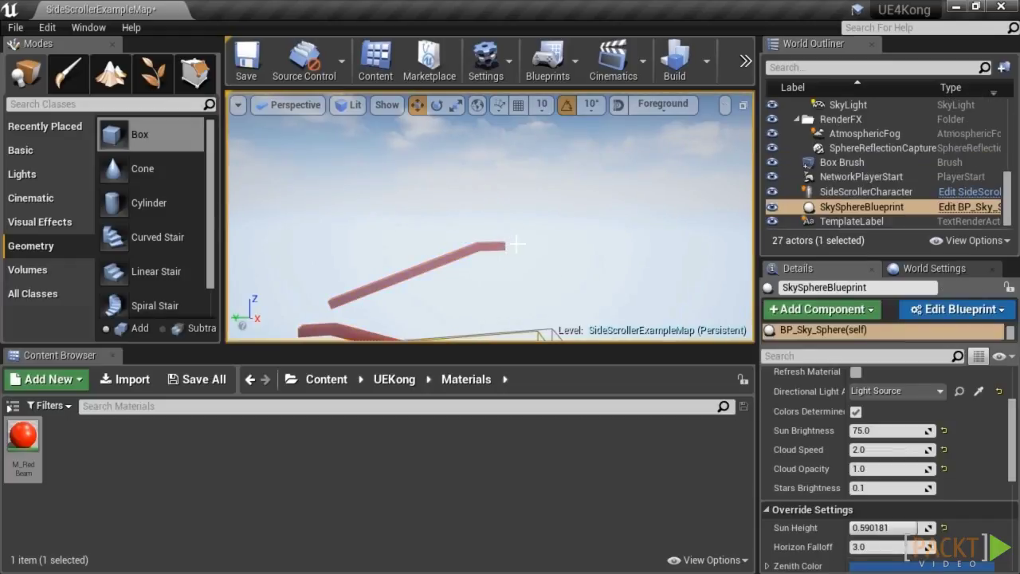
Duplicate the flat end ledge of the highest red ramp straight up above it.
left_click(495, 247)
key("s")
right_click_drag(493, 263, 492, 239)
left_click_drag(491, 215, 489, 184, "alt")
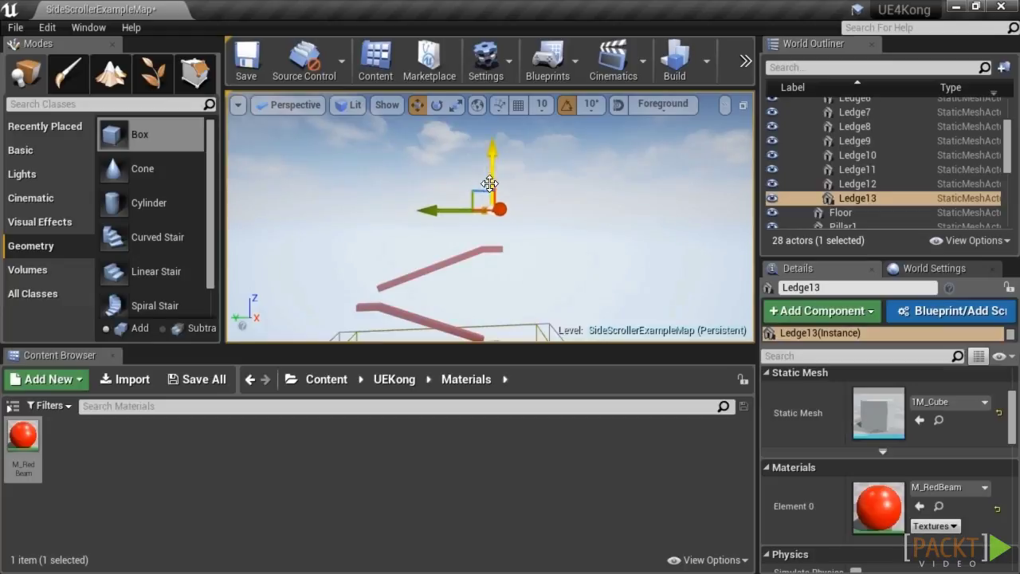
Set the duplicated ledge's X and Y location to 0.
scroll(907, 395, "up", 3)
left_click(872, 394)
type("0")
key("Tab")
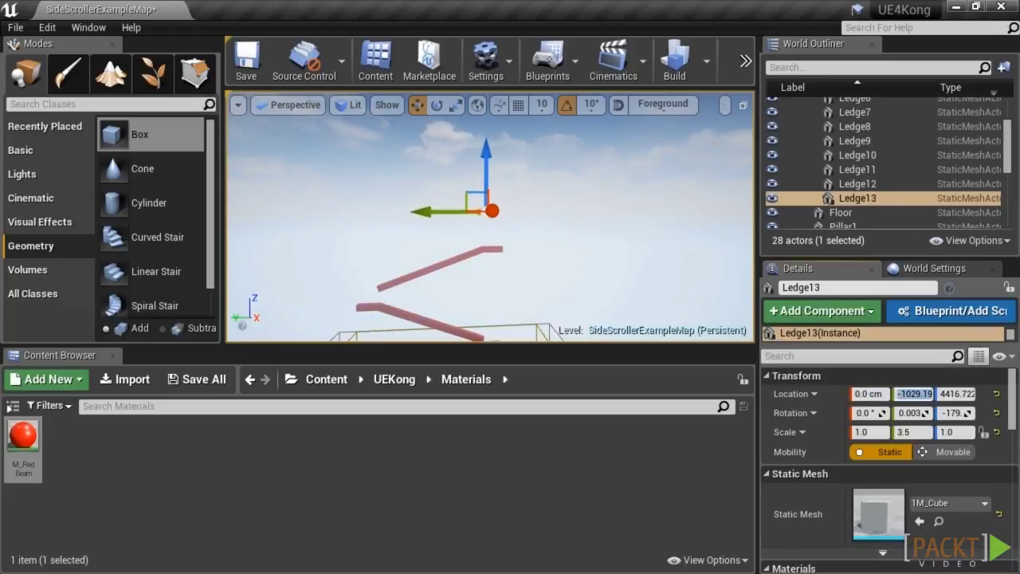
type("0")
key("Return")
Lengthen the duplicated ledge to a Y scale of 24.25 to form a long flat platform.
right_click_drag(461, 220, 436, 215)
key("r")
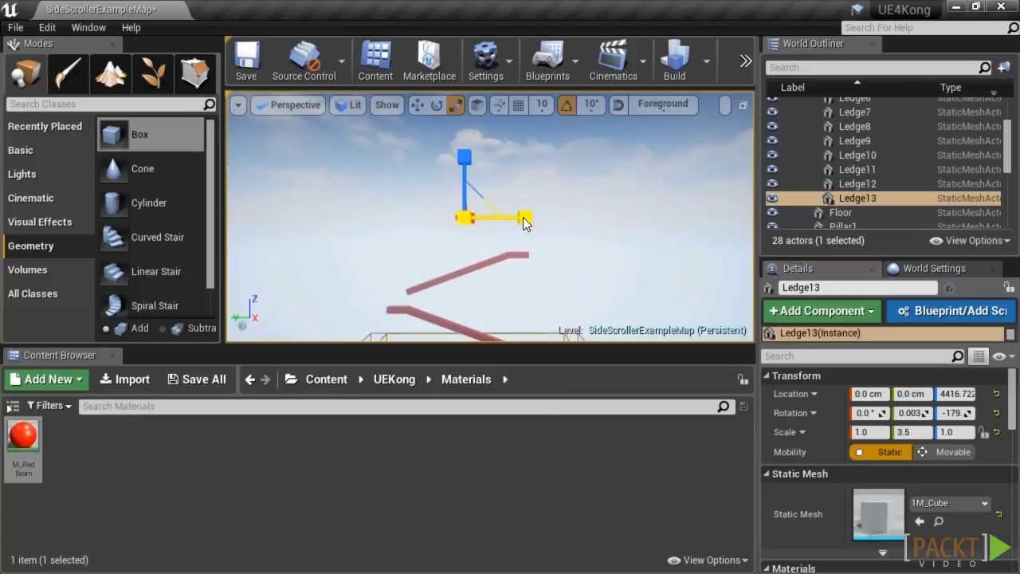
left_click_drag(447, 217, 438, 218)
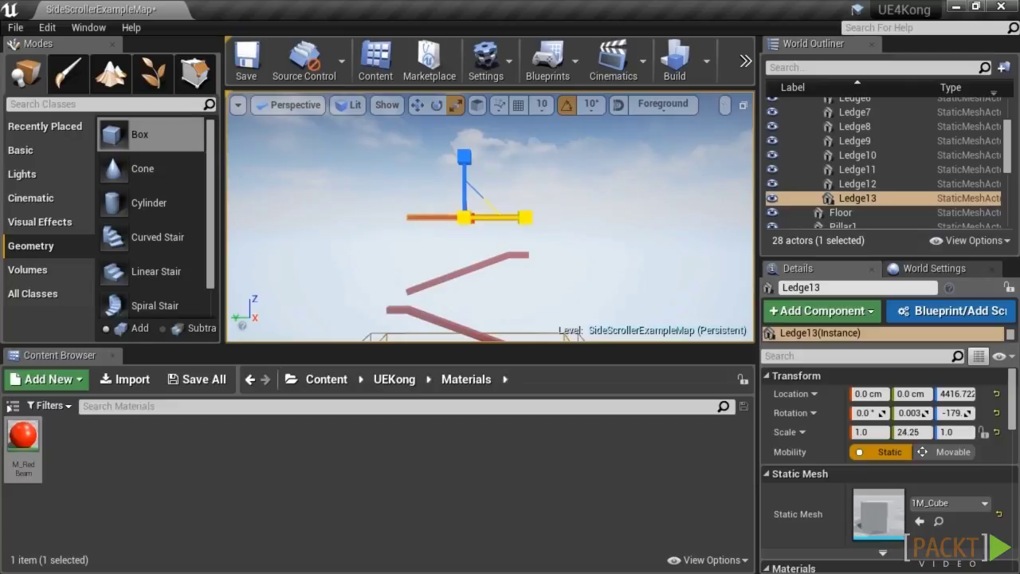
Stretch Pillar1 and Pillar2 together to a Z scale of 46.75 and raise them to a Z location of about 2213 cm.
right_click_drag(468, 247, 467, 319)
scroll(468, 248, "down", 5)
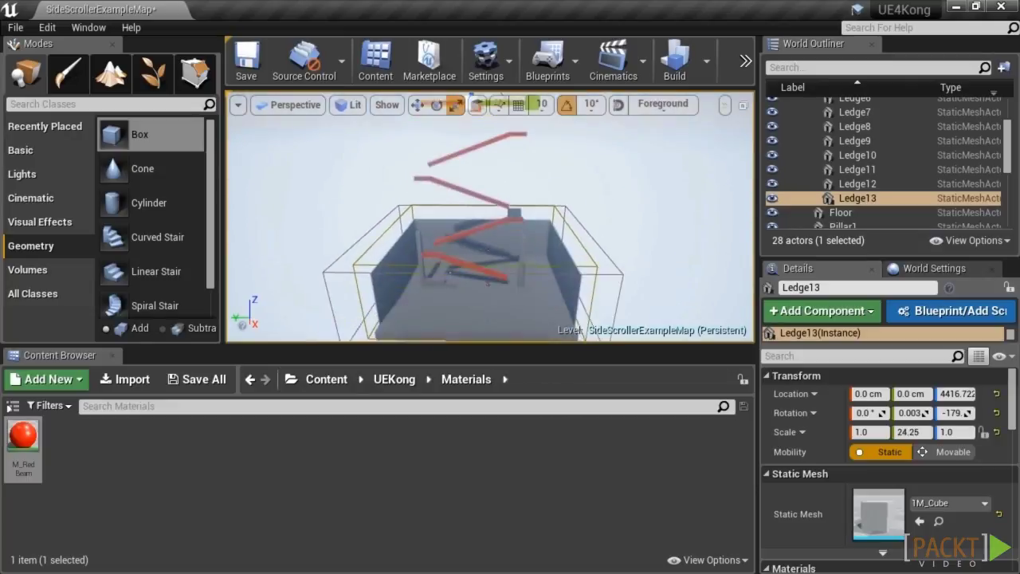
left_click(532, 252)
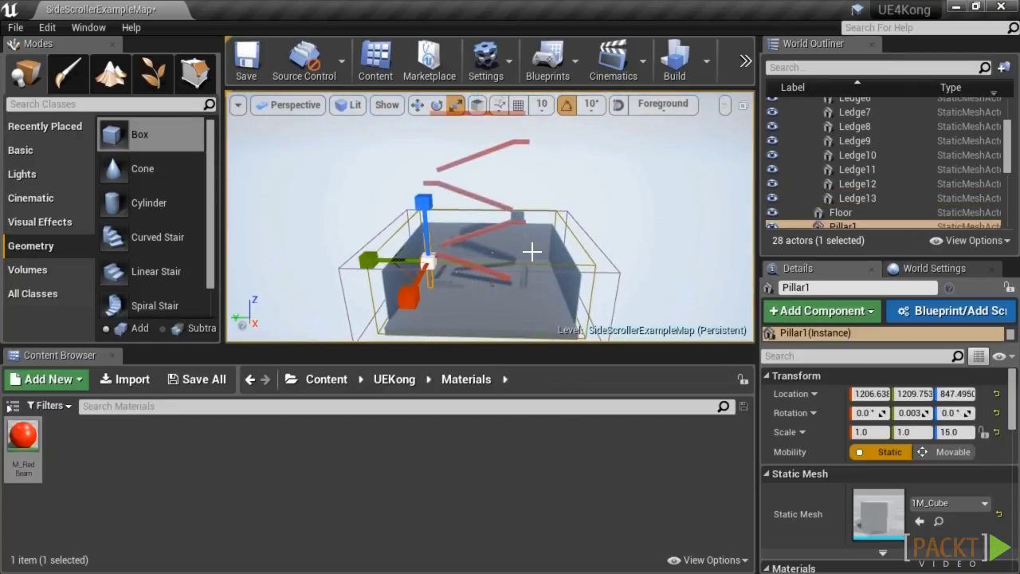
left_click(526, 247, "ctrl")
key("ctrl+z")
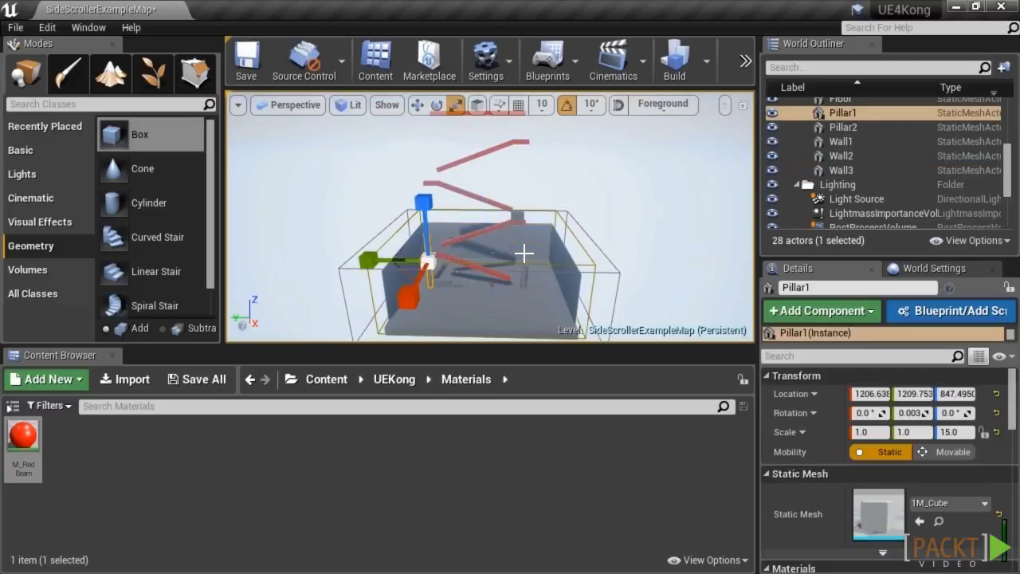
left_click(524, 257, "ctrl")
mouse_move(544, 226)
right_mouse_down()
mouse_move(551, 210)
mouse_move(544, 226)
right_mouse_up()
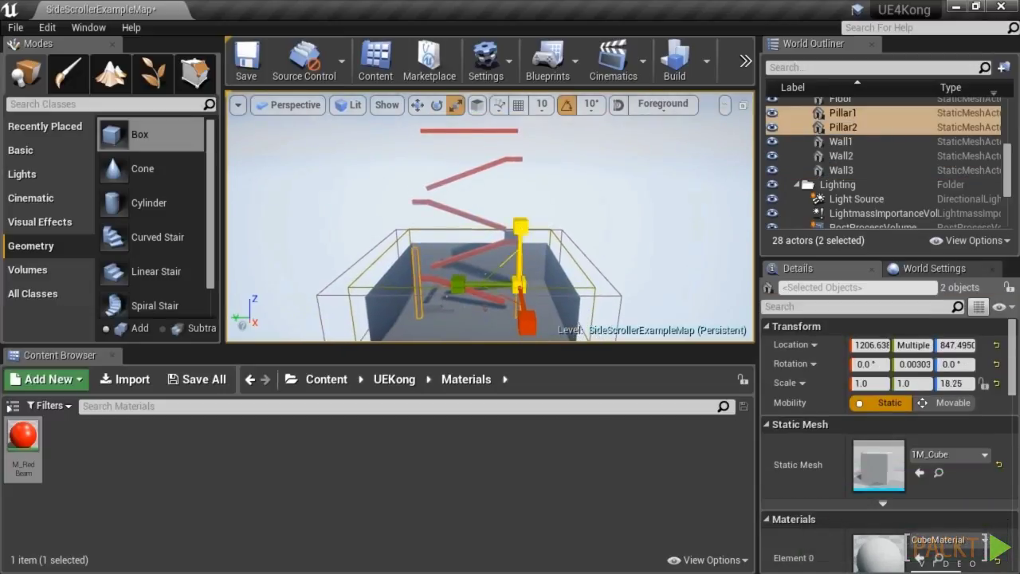
left_click_drag(520, 225, 520, 204)
left_click(418, 104)
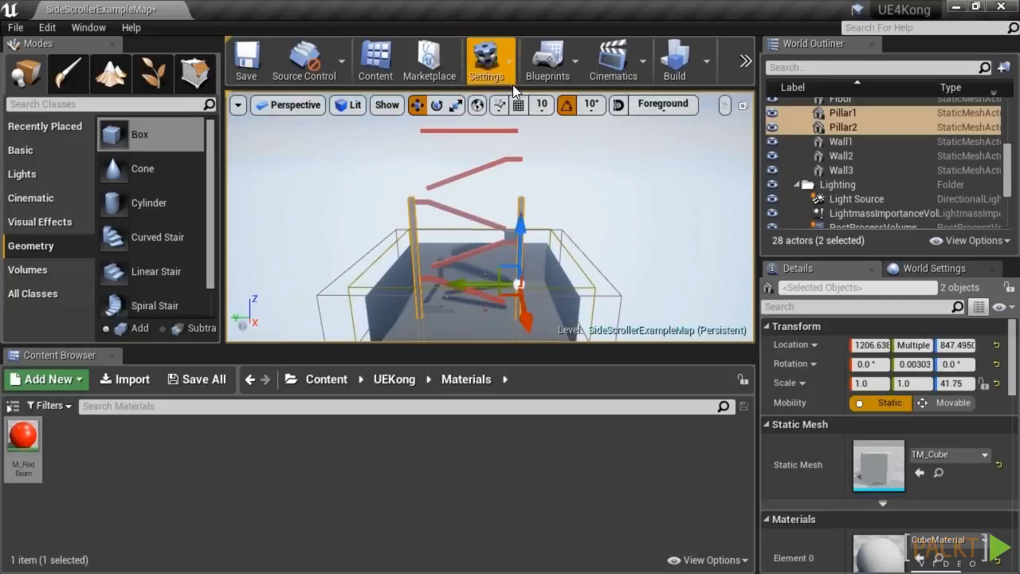
left_click_drag(519, 283, 520, 178)
key("r")
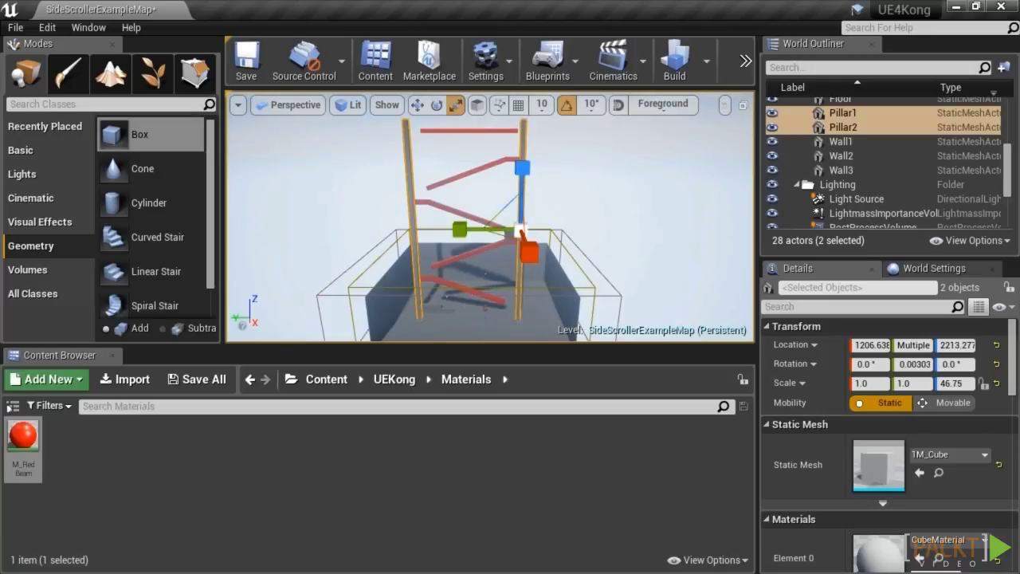
Shift the long flat top ledge along Y to about 205 cm, toward the pillar opposite the highest ramp's flat end.
right_click_drag(482, 131, 470, 99)
scroll(482, 132, "up", 3)
left_click(485, 157)
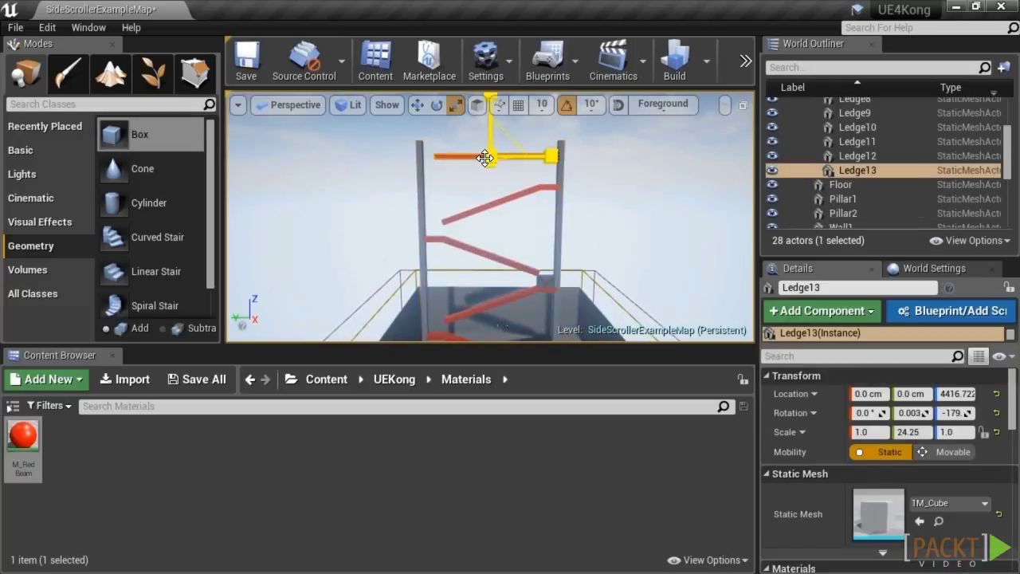
key("w")
left_click_drag(450, 156, 439, 152)
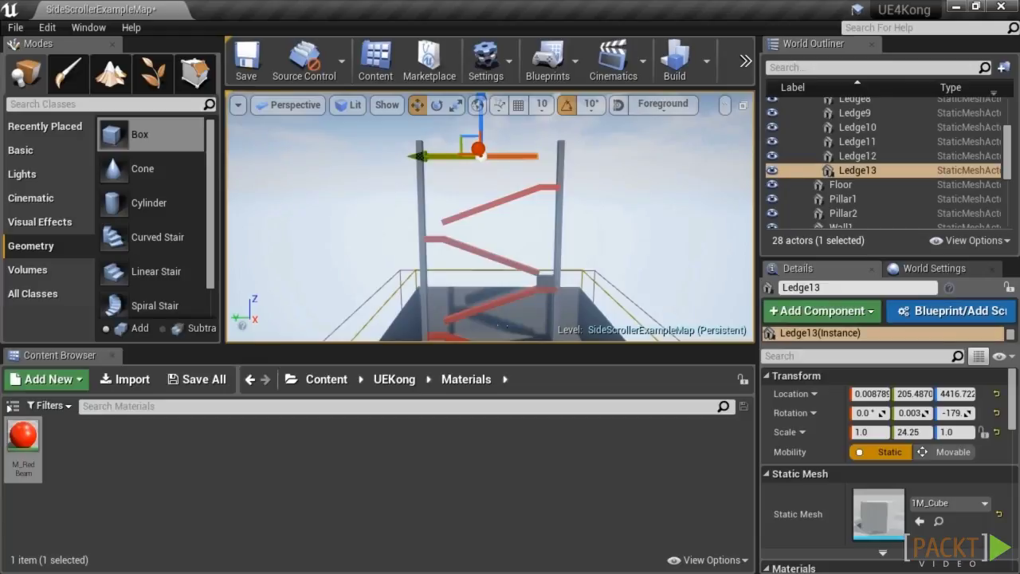
Move the Box Brush up onto the highest ramp's flat end, at a Z location of about 3912 cm.
left_click(535, 271)
mouse_move(543, 232)
left_mouse_down()
mouse_move(546, 118)
mouse_move(554, 180)
left_mouse_up()
key("f")
scroll(490, 194, "down", 5)
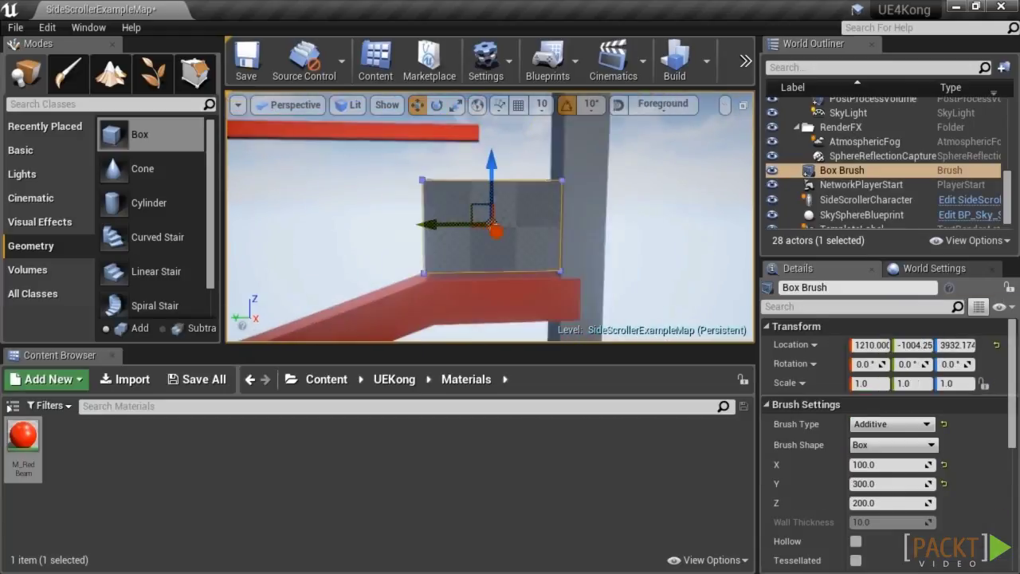
left_click_drag(485, 188, 486, 189)
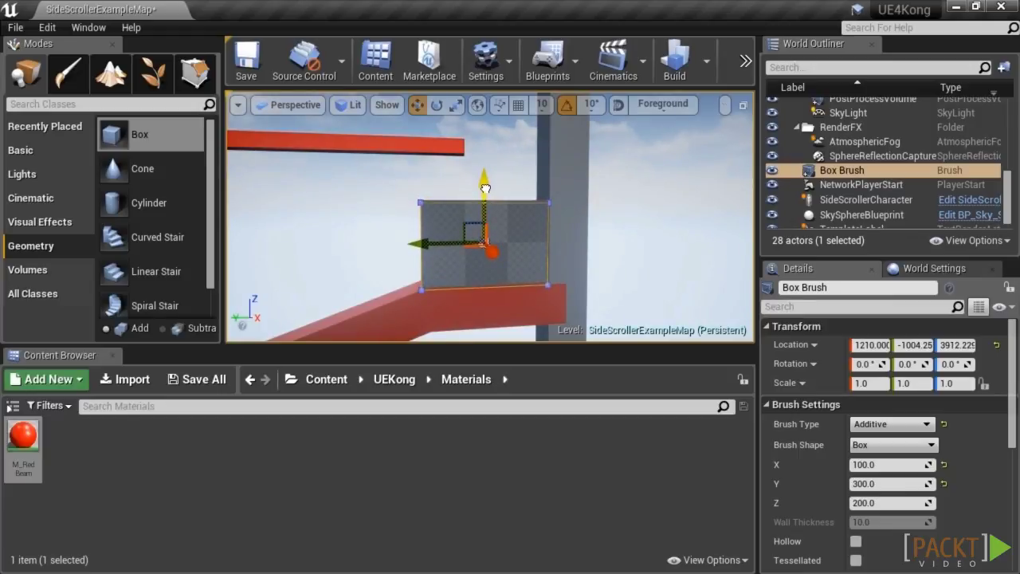
Lower the long flat ledge to about 3959 cm and move it to about X 1208 cm and Y 70 cm, in line with the pillars.
right_click_drag(502, 253, 501, 215)
mouse_move(510, 284)
right_mouse_down()
mouse_move(495, 287)
mouse_move(511, 285)
right_mouse_up()
left_click(464, 185)
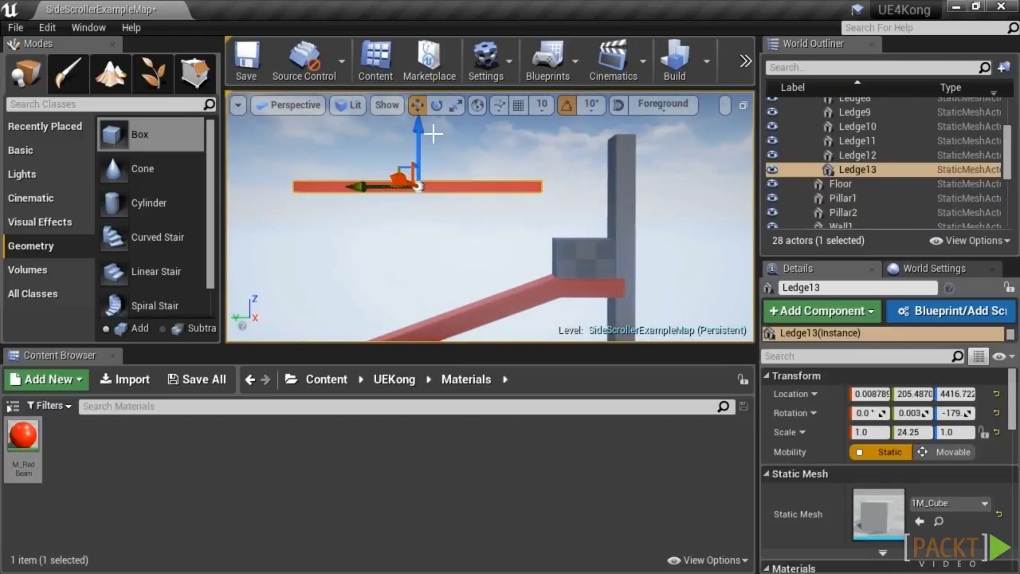
left_click_drag(421, 130, 421, 179)
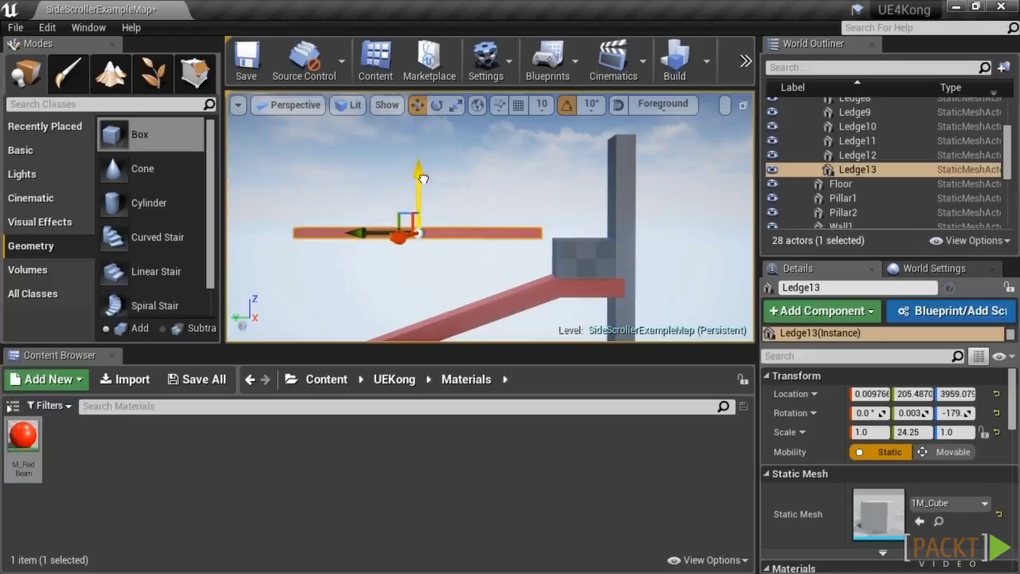
left_click_drag(365, 233, 379, 232)
right_click_drag(499, 281, 509, 244)
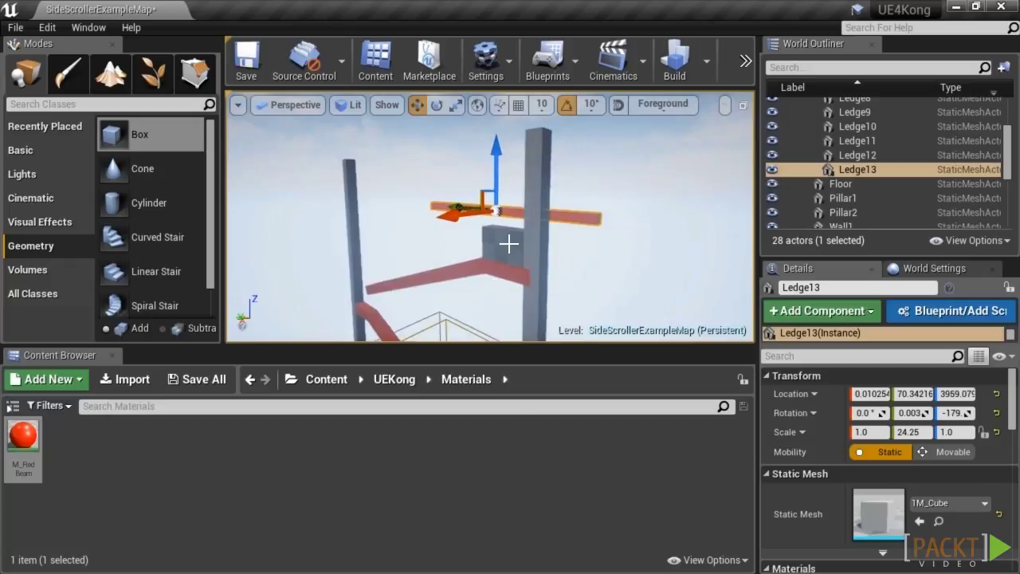
left_click_drag(458, 214, 330, 244)
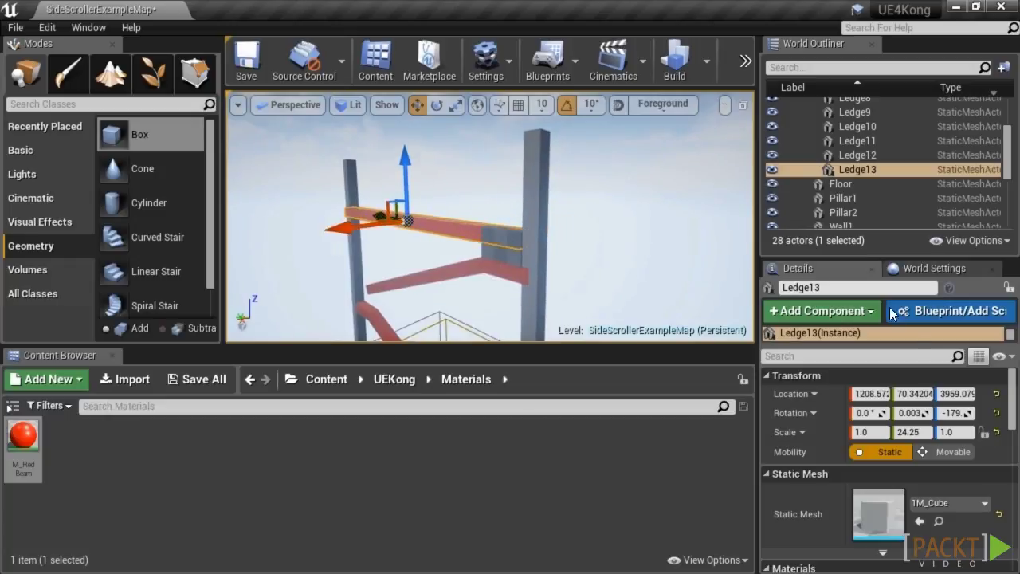
Try an X location of 0 for the long flat ledge and move it back in line with the pillars.
left_click(917, 394)
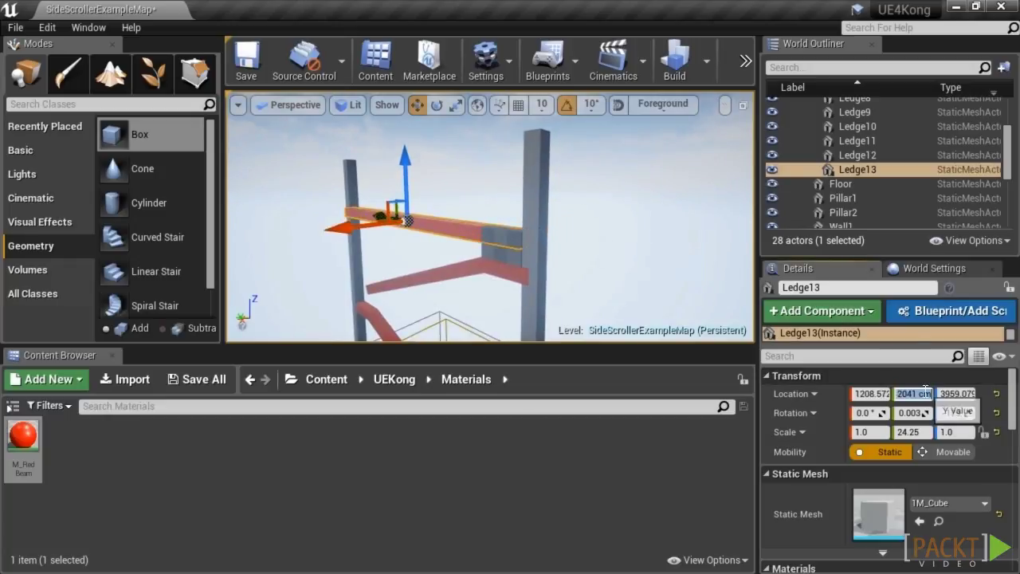
left_click_drag(856, 394, 863, 394)
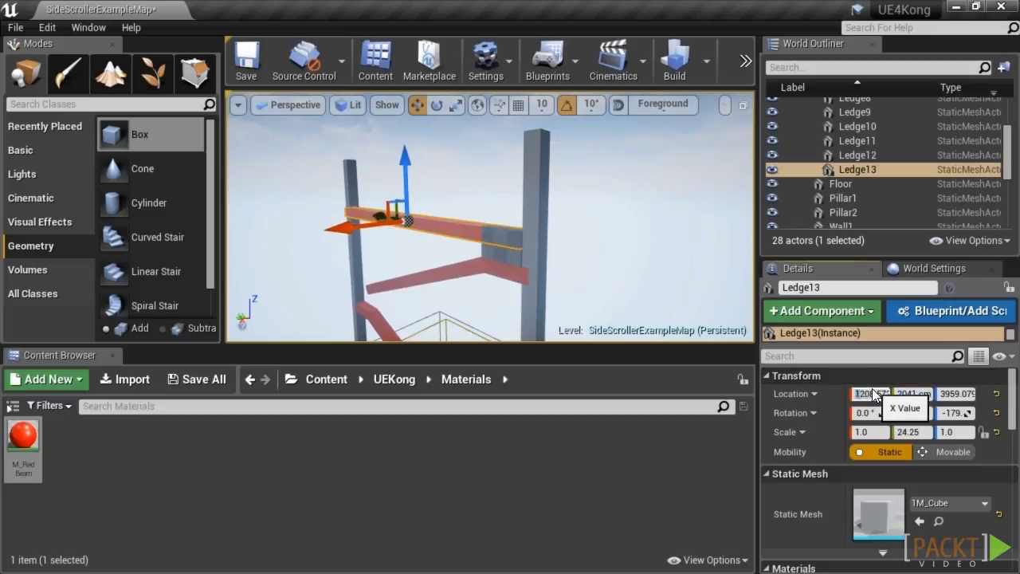
type("0")
key("Return")
left_click_drag(469, 217, 338, 229)
Raise the long flat ledge to about 4060 cm, level with the top of the Box Brush, and scale it to 20.0 in Y.
mouse_move(423, 278)
right_mouse_down()
mouse_move(446, 271)
mouse_move(423, 278)
right_mouse_up()
left_click_drag(412, 194, 406, 180)
key("r")
mouse_move(422, 301)
right_mouse_down()
mouse_move(456, 300)
mouse_move(421, 301)
right_mouse_up()
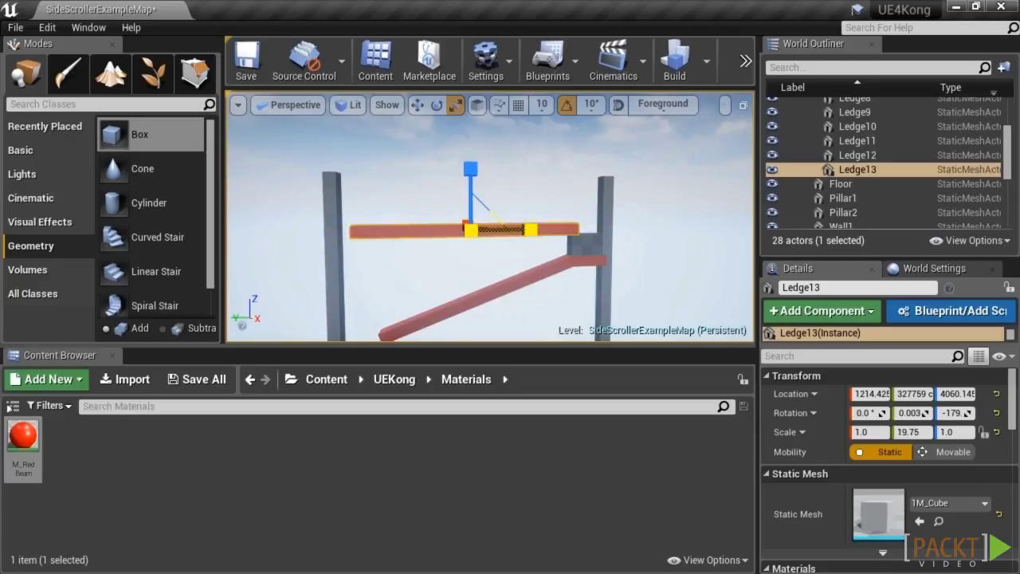
key("w")
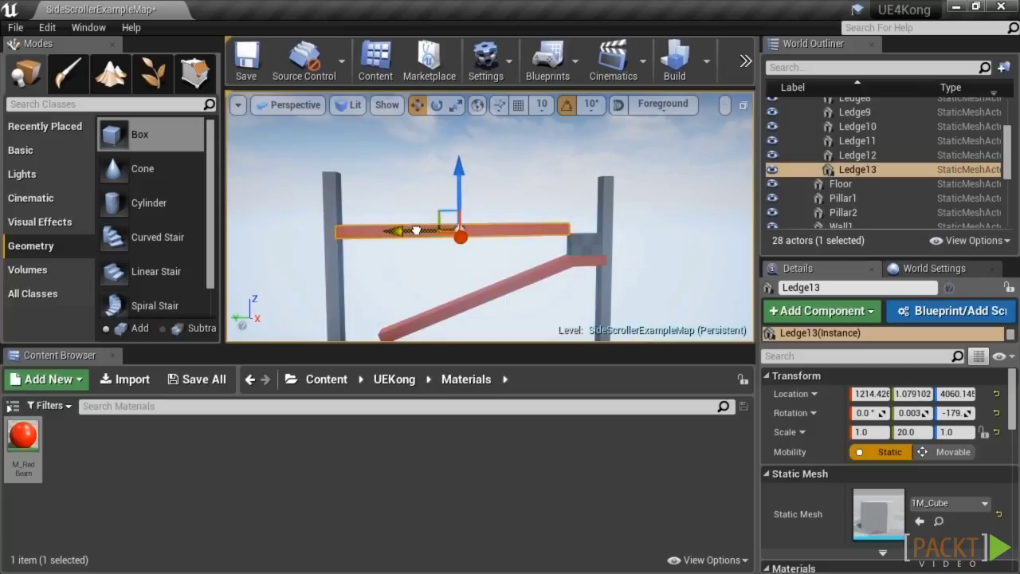
Slide the long flat ledge along Y to about 159 cm so one end meets the pillar opposite the ramp's flat end.
key("w")
right_click_drag(399, 232, 424, 254)
key("d")
key("a")
key("e")
key("d")
left_click_drag(341, 239, 343, 237)
key("r")
key("a")
right_click_drag(389, 260, 520, 260)
Move the Box Brush onto the middle of the long flat ledge and stack a duplicate on it at about Z 4410 cm.
key("w")
key("d")
key("s")
mouse_move(555, 251)
left_mouse_down()
mouse_move(411, 182)
mouse_move(416, 196)
mouse_move(431, 143)
left_mouse_up()
key("w")
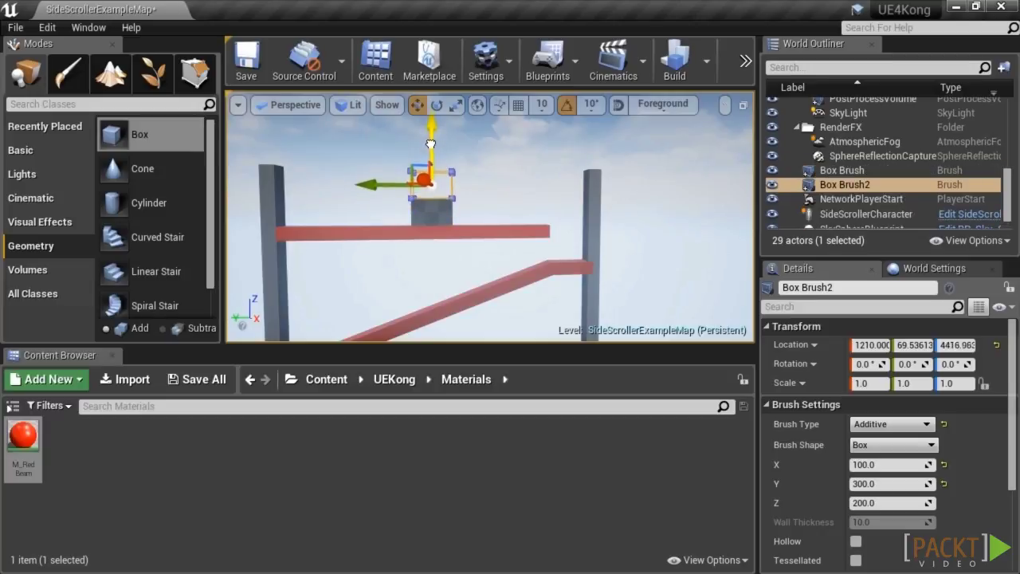
key("f")
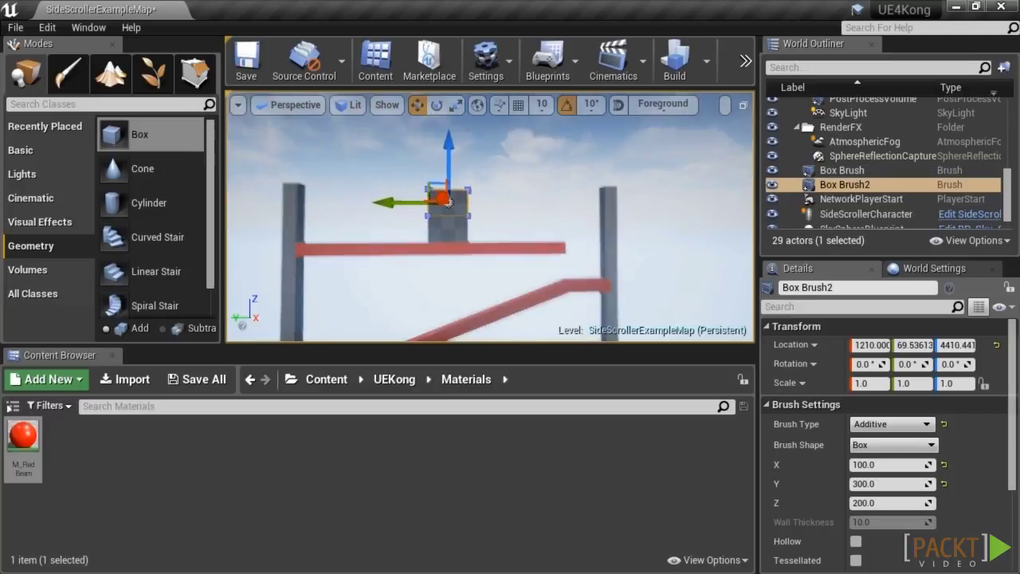
scroll(505, 200, "down", 4)
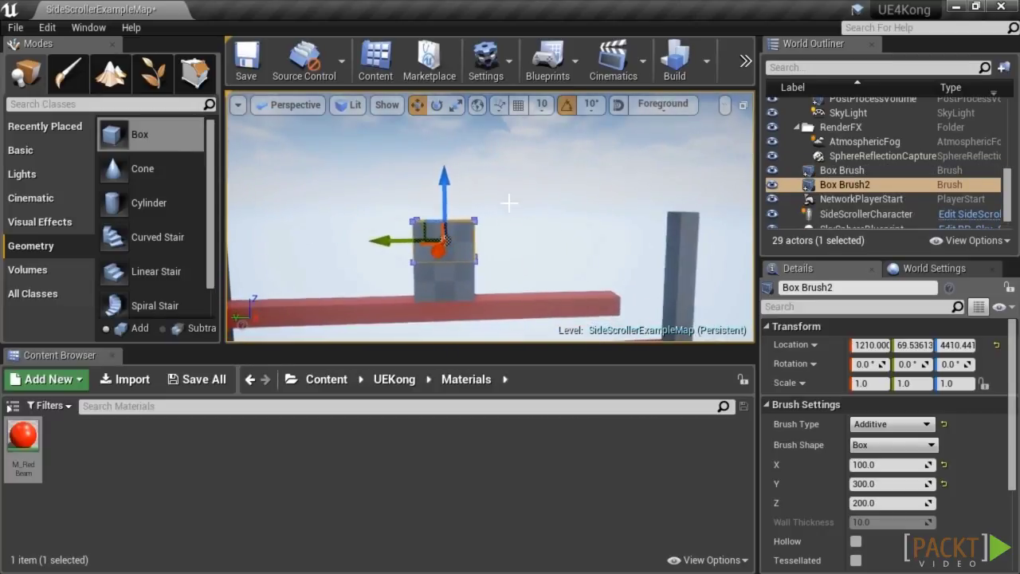
Duplicate the long flat ledge up to about Z 4494 cm above the stacked brushes and set the copy's Y location to 0.
left_click(499, 312)
left_click_drag(431, 254, 431, 170, "alt")
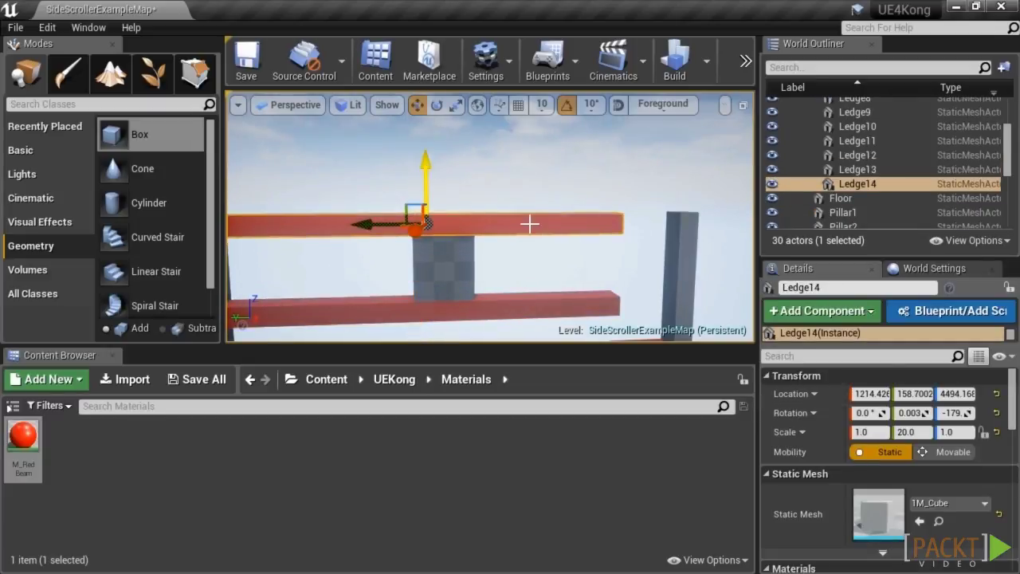
left_click(882, 394)
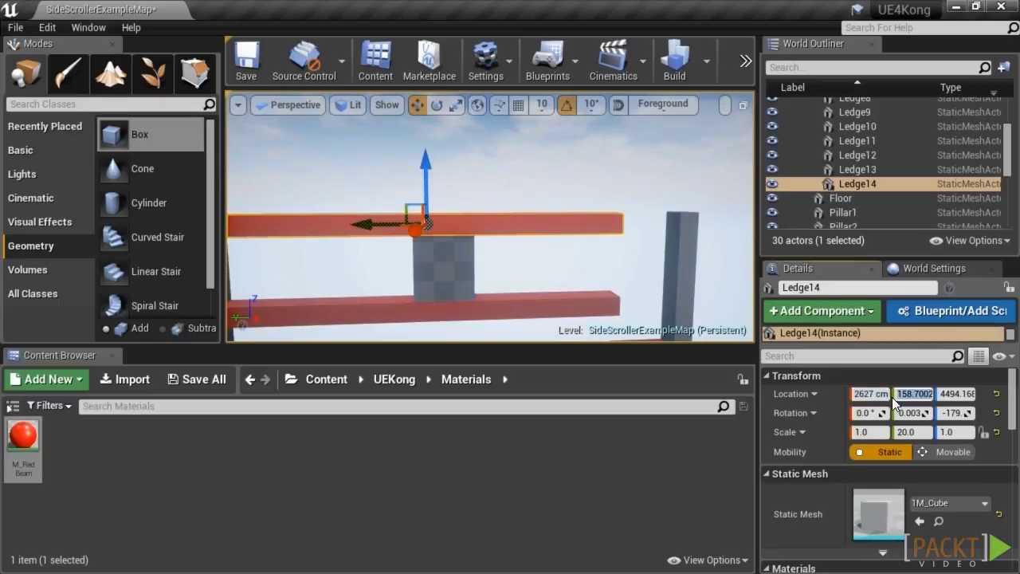
type("0")
key("Return")
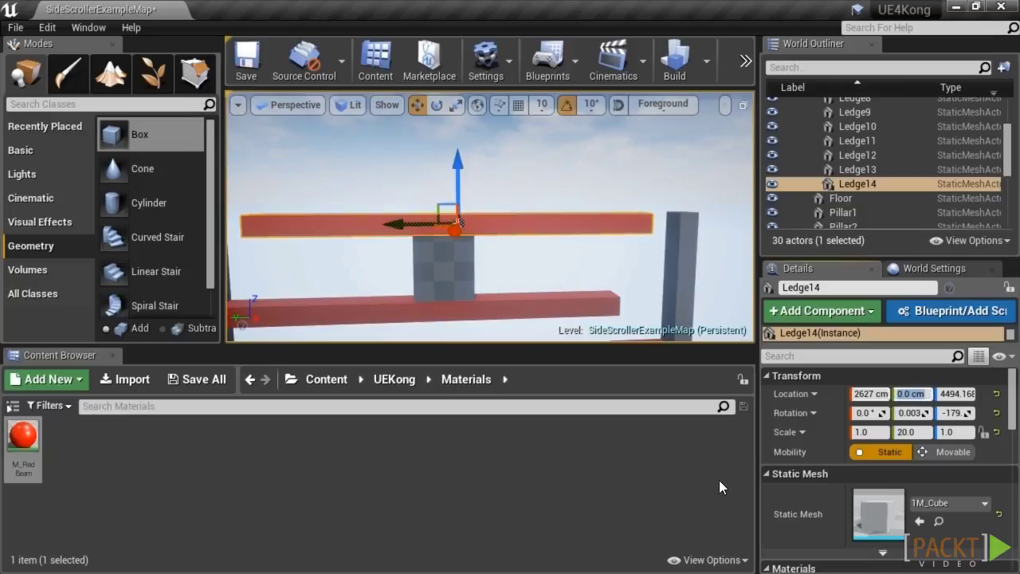
Shorten the new top ledge to a Y scale of 7.75 and shift it along Y to about 41 cm.
key("f")
key("r")
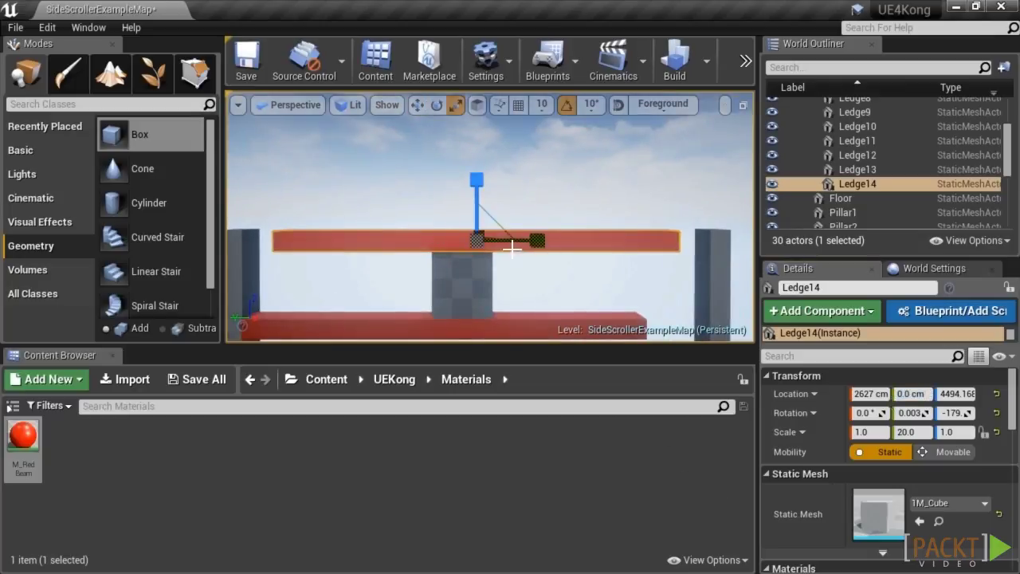
left_click_drag(537, 240, 428, 240)
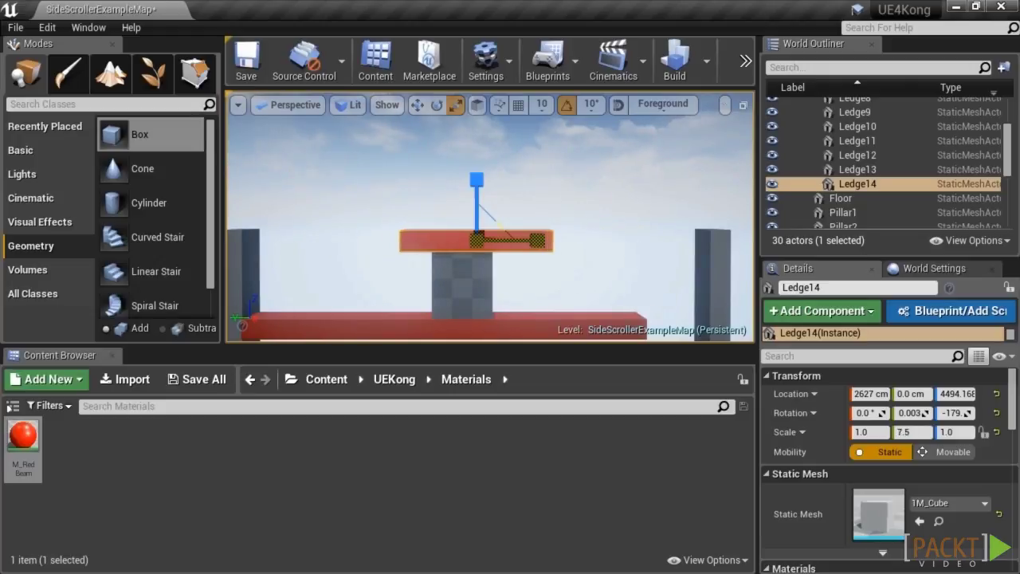
key("w")
left_click_drag(421, 242, 408, 239)
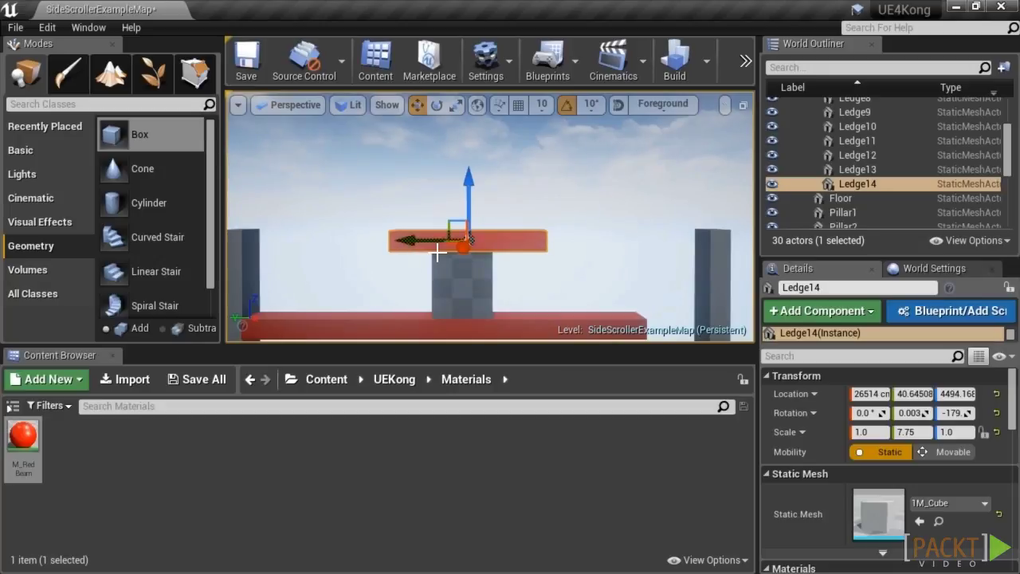
Adjust the short top ledge's height so it rests on top of the stacked box brushes.
left_click(483, 275)
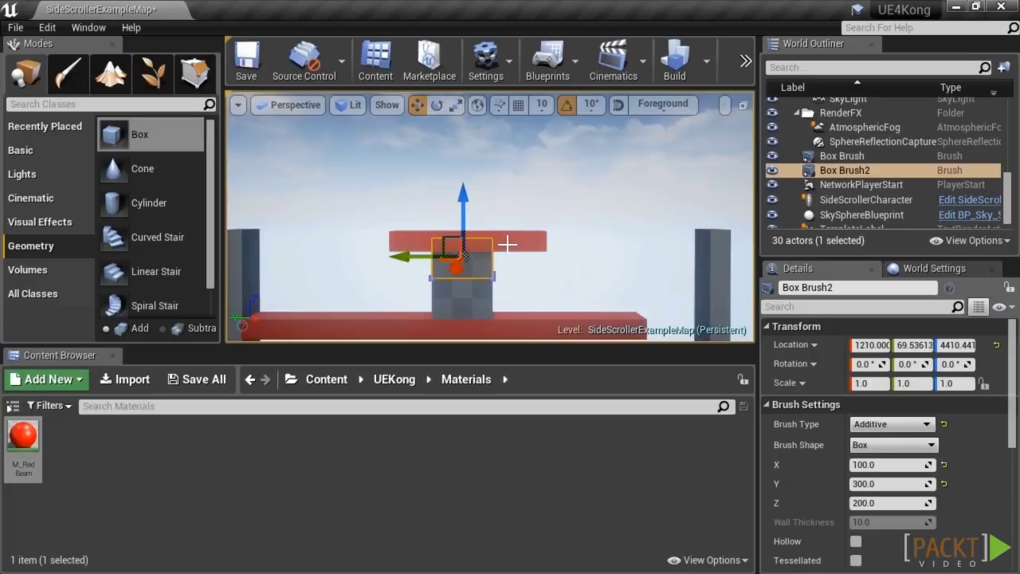
left_click(508, 244)
right_click_drag(508, 244, 508, 250)
left_click_drag(476, 188, 477, 221)
Delete the upper duplicate brush and move the original Box Brush down near the floor, at about Y -1948 cm and Z 157 cm.
left_click(478, 265)
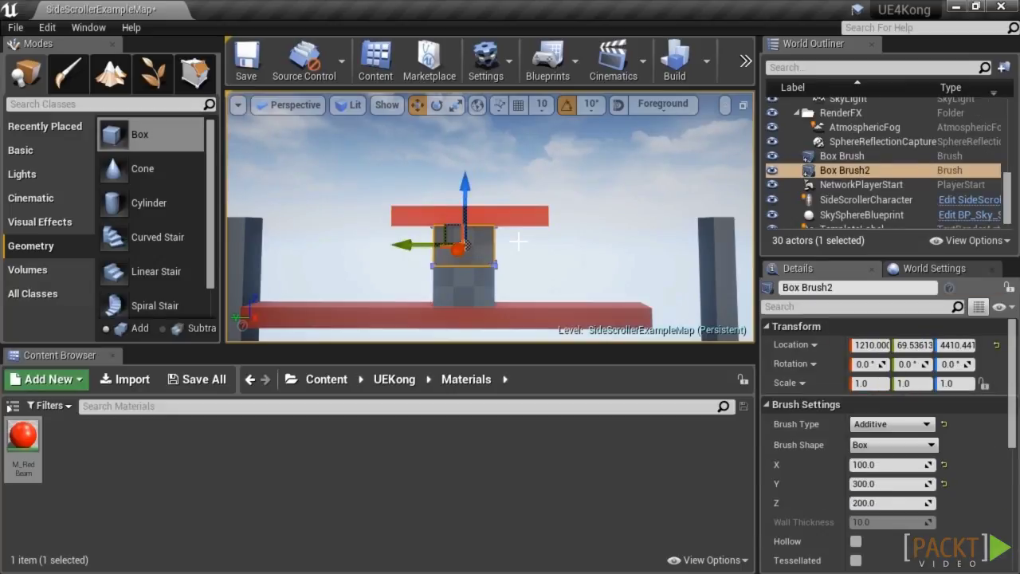
key("Delete")
key("s")
right_click_drag(501, 250, 501, 319)
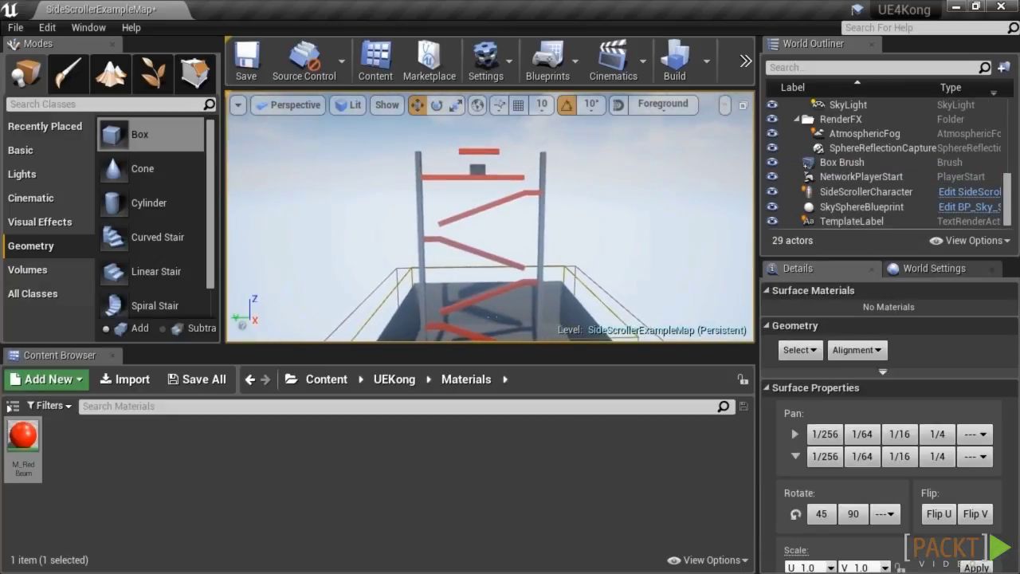
left_click(478, 170)
mouse_move(464, 150)
left_mouse_down()
mouse_move(554, 285)
mouse_move(562, 341)
left_mouse_up()
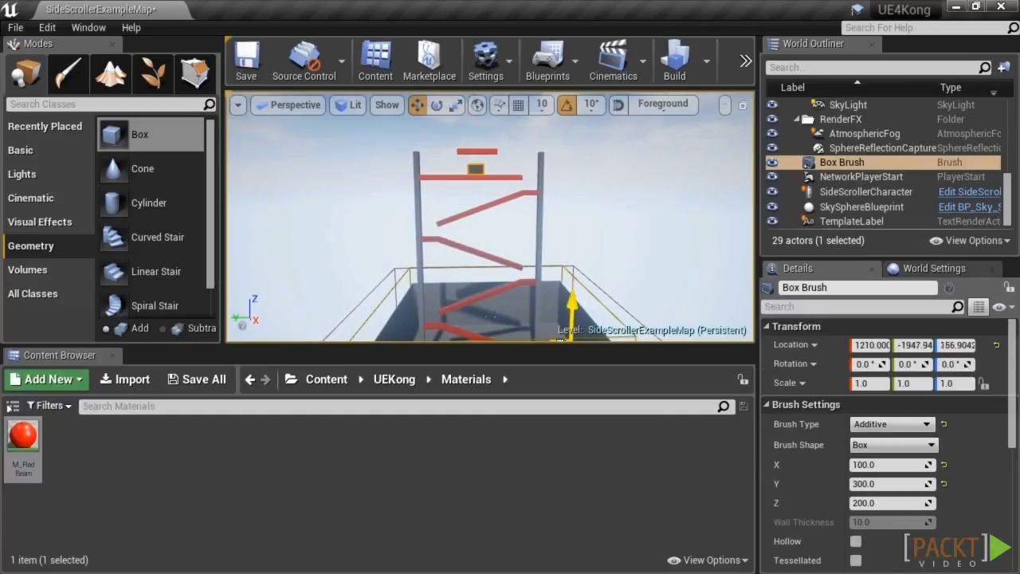
Select both tall pillars, the lowest red ramp, the SideScrollerCharacter and the two small block ledges on the floor together.
mouse_move(546, 305)
right_mouse_down()
mouse_move(544, 354)
mouse_move(576, 391)
mouse_move(568, 331)
mouse_move(561, 359)
right_mouse_up()
mouse_move(576, 291)
right_mouse_down()
mouse_move(580, 281)
mouse_move(575, 290)
right_mouse_up()
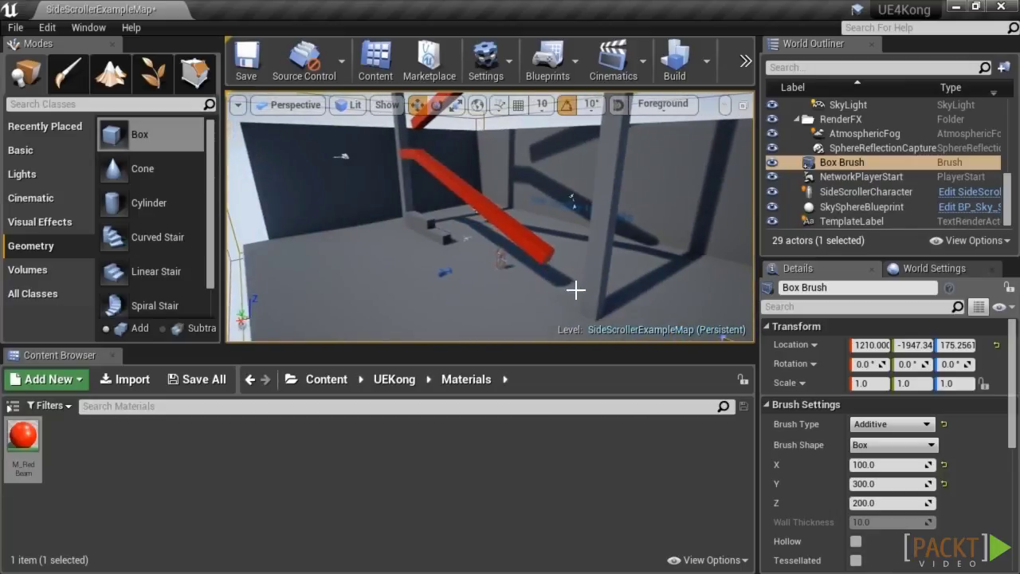
left_click(608, 224)
left_click(520, 231, "ctrl")
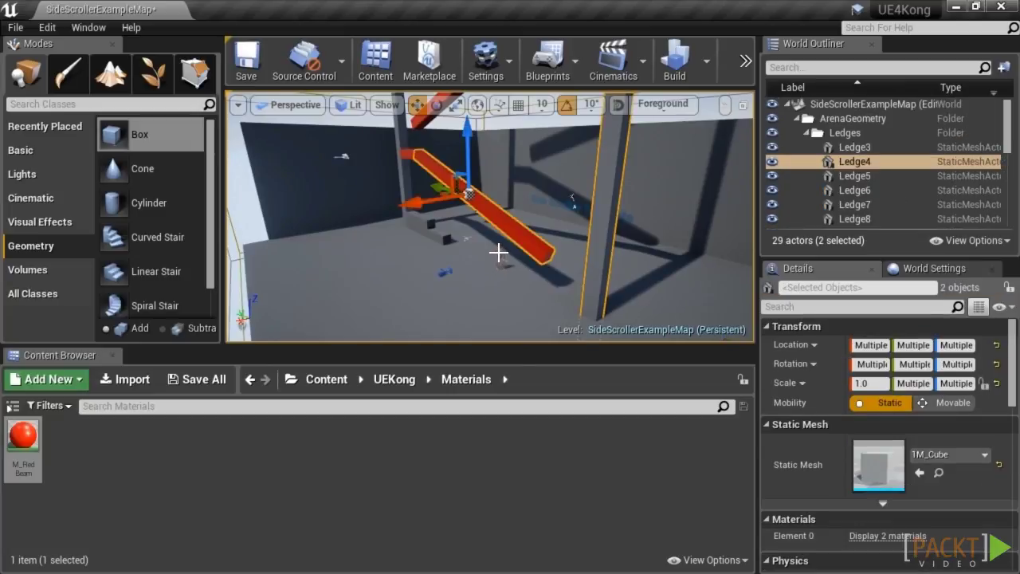
left_click(498, 253, "ctrl")
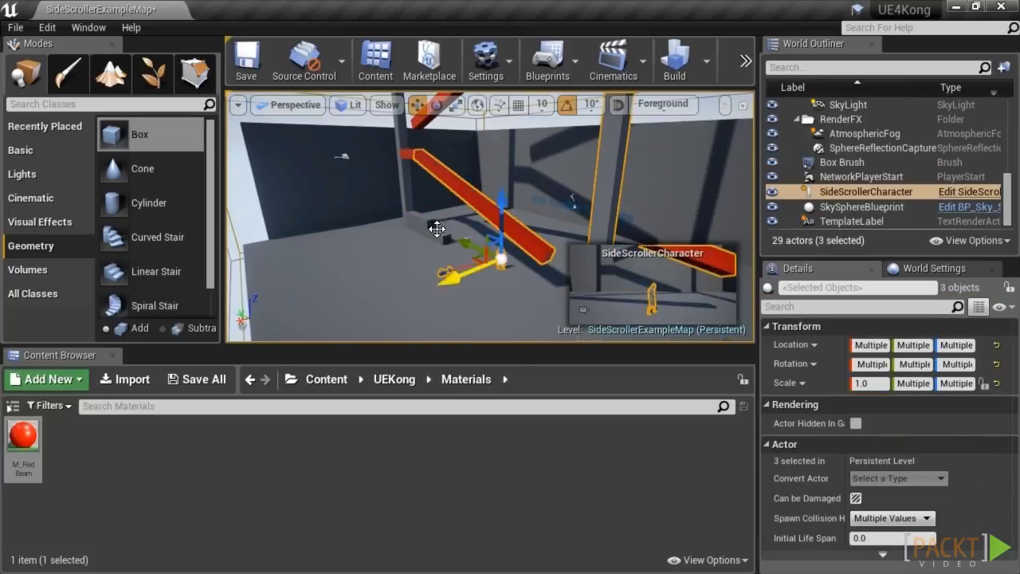
left_click(437, 230, "ctrl")
left_click(417, 215, "ctrl")
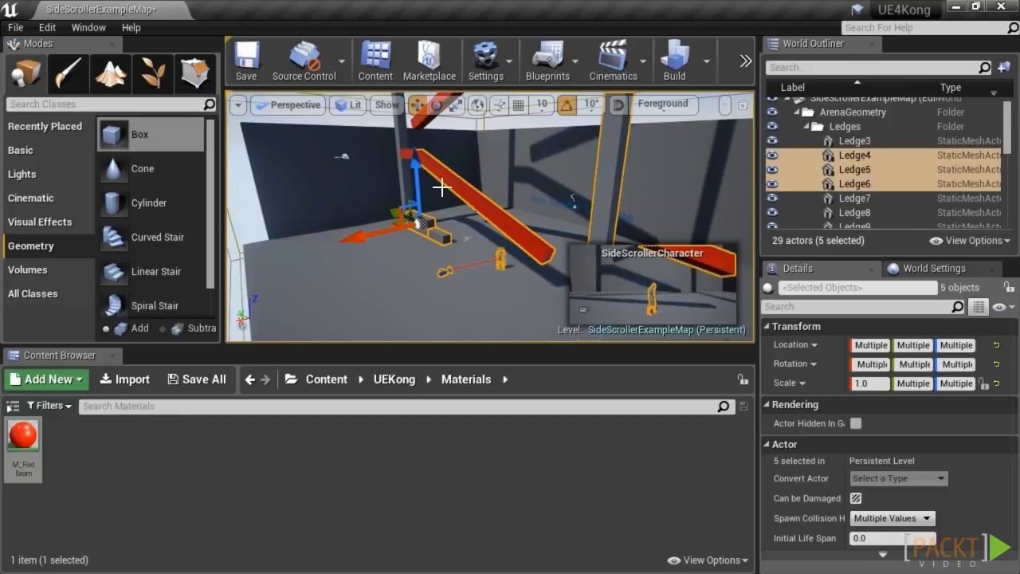
left_click(403, 168, "ctrl")
Add the lowest ramp's flat end piece, the second ramp with its end piece and the third ramp to the selection.
mouse_move(430, 181)
right_mouse_down()
mouse_move(395, 182)
mouse_move(433, 186)
right_mouse_up()
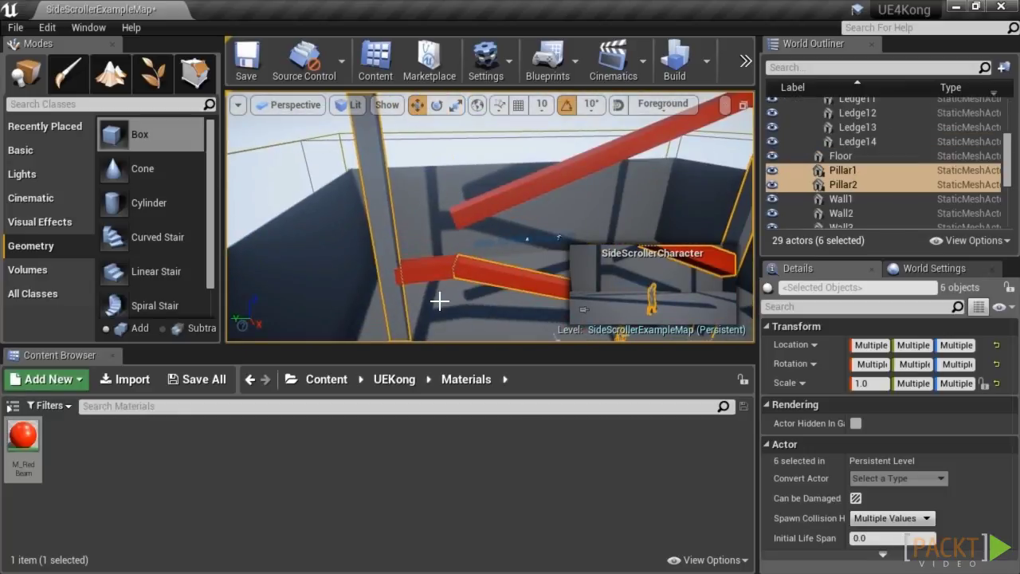
left_click(431, 276, "ctrl")
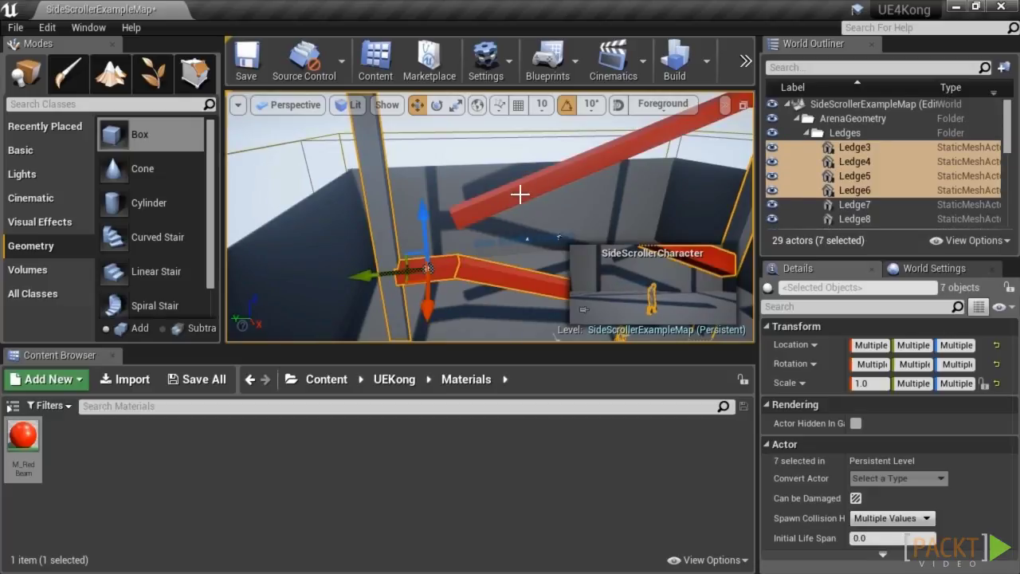
left_click(519, 192, "ctrl")
right_click_drag(510, 242, 520, 166)
left_click(503, 187, "ctrl")
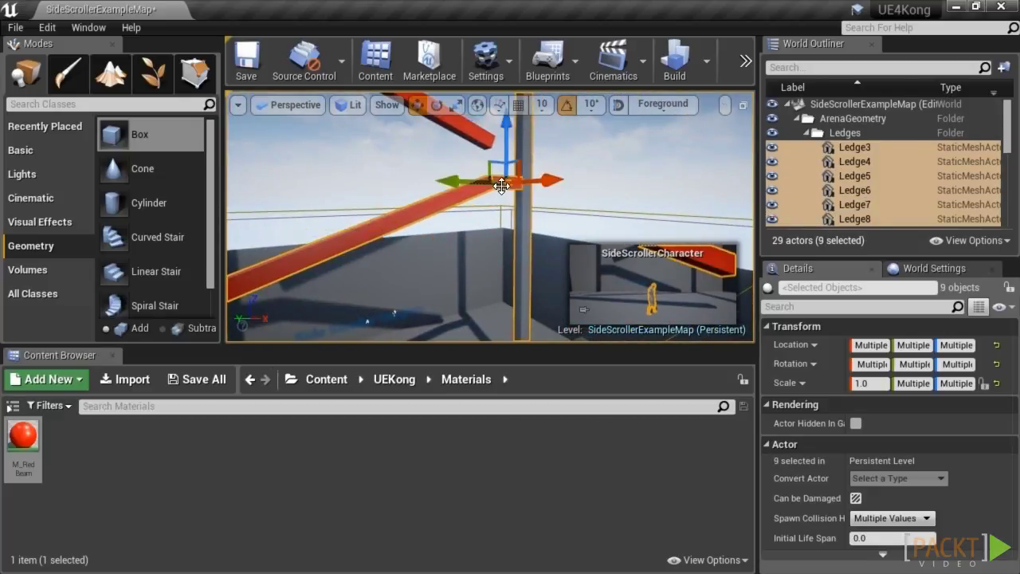
left_click(470, 133, "ctrl")
Add the third ramp's end piece, the topmost ramp with its end piece and the long flat platform to the selection.
mouse_move(408, 251)
right_mouse_down()
mouse_move(374, 236)
mouse_move(407, 251)
right_mouse_up()
left_click(407, 248, "ctrl")
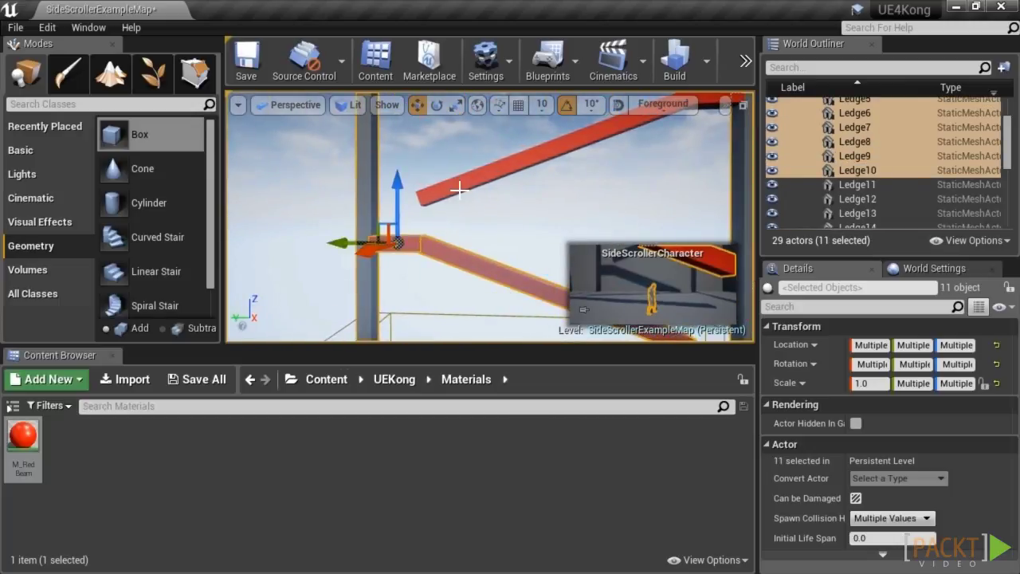
left_click(471, 186, "ctrl")
mouse_move(501, 230)
right_mouse_down()
mouse_move(542, 216)
mouse_move(501, 230)
right_mouse_up()
left_click(475, 244, "ctrl")
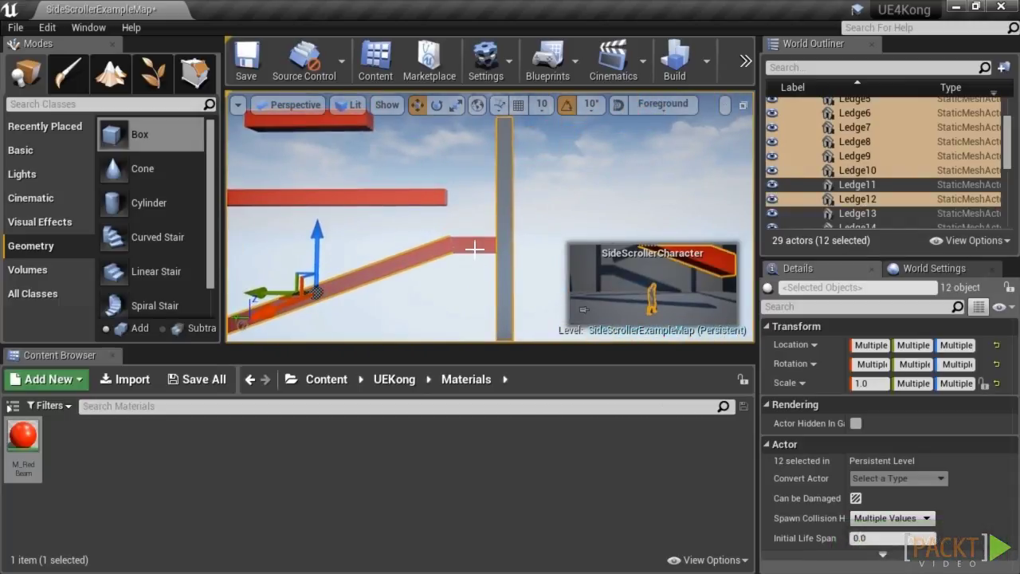
left_click(433, 202, "ctrl")
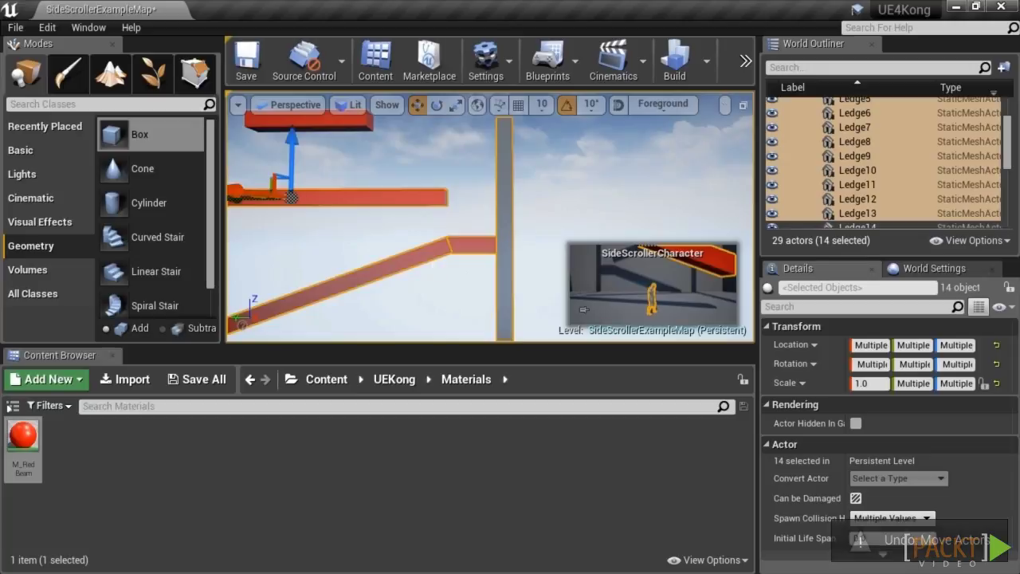
Add the short top ledge to the selection and set the X location of all selected actors to 0 cm.
key("f")
left_click(522, 137, "ctrl")
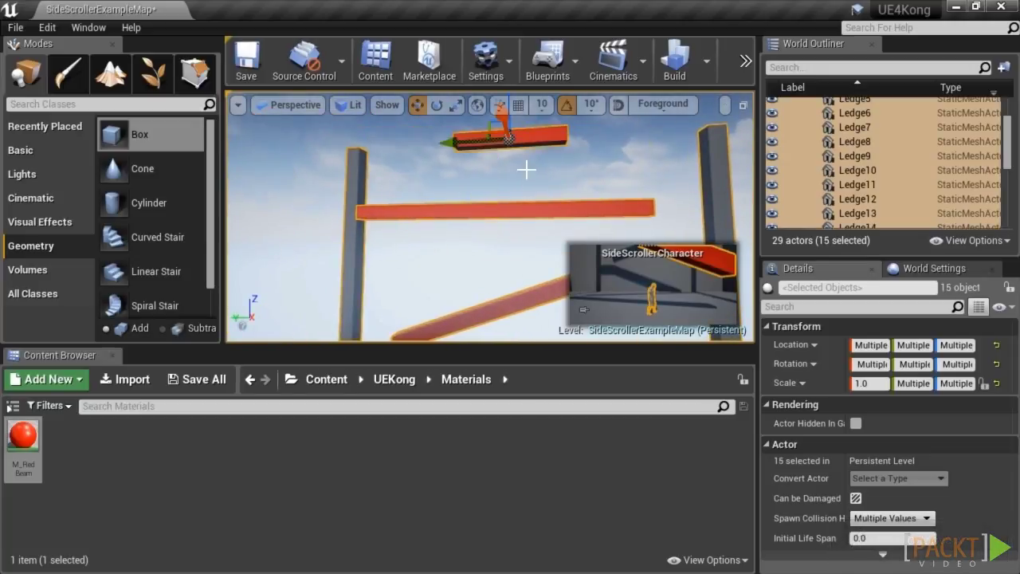
key("f")
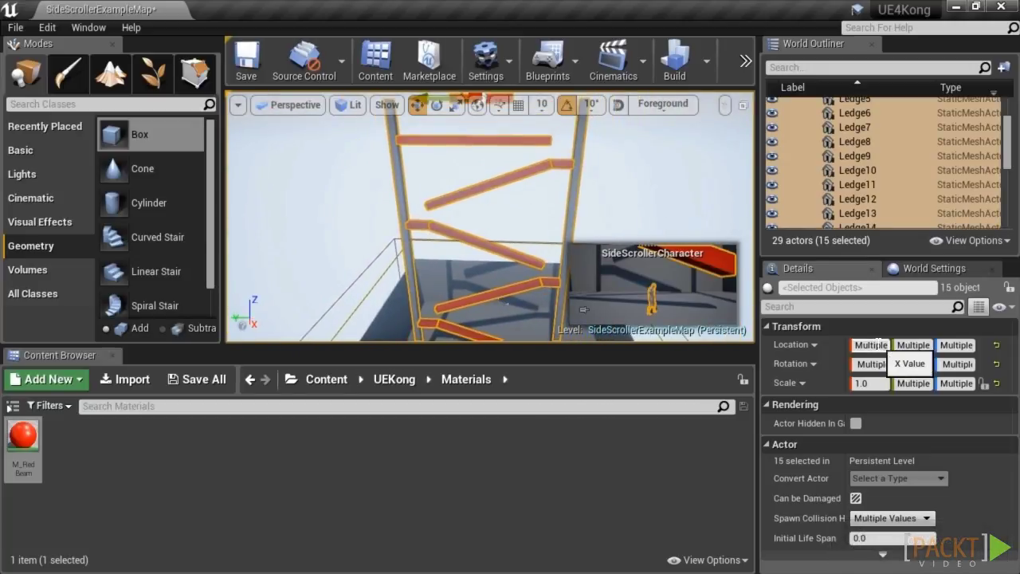
left_click(877, 344)
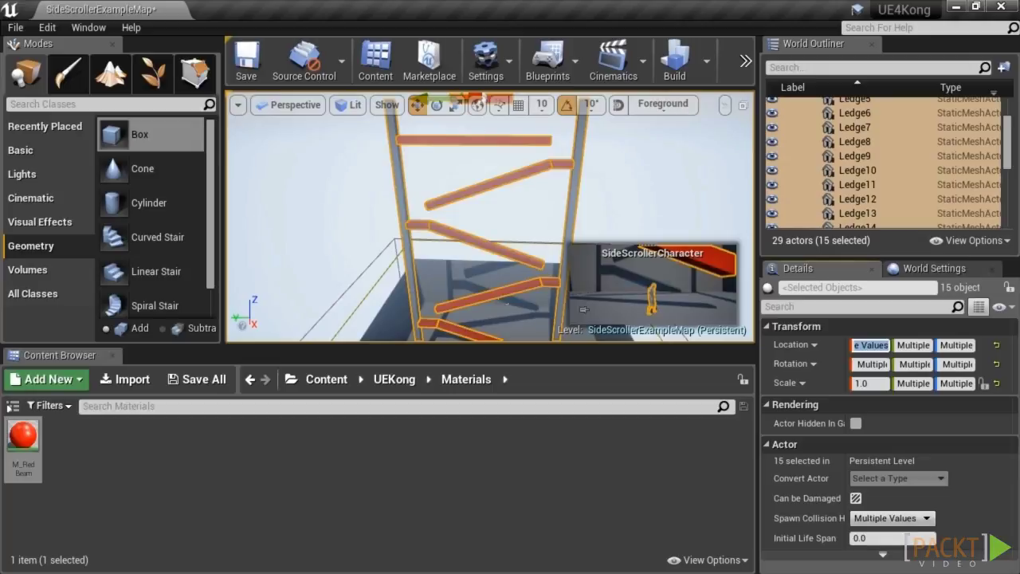
key("Return")
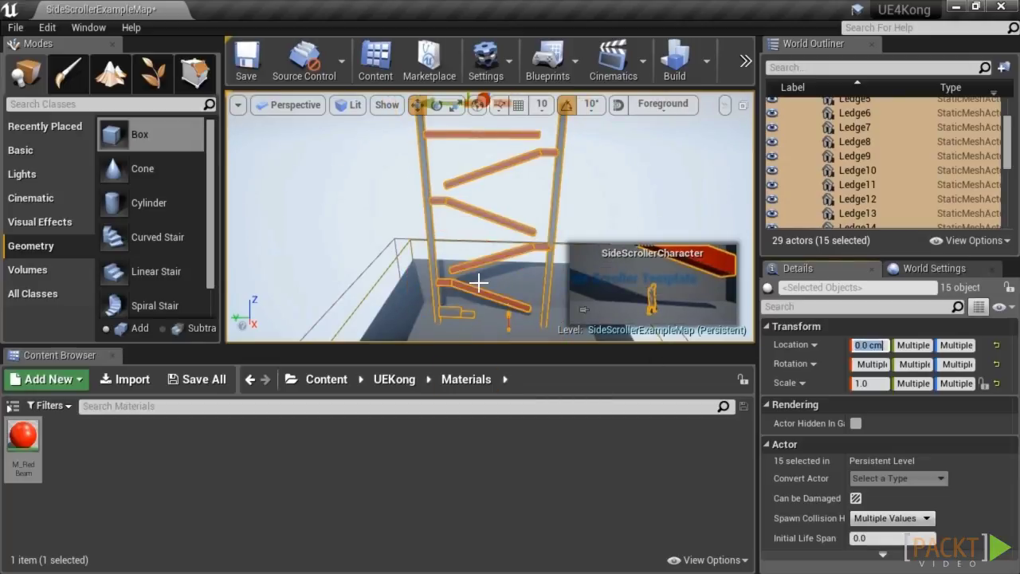
left_click(656, 206)
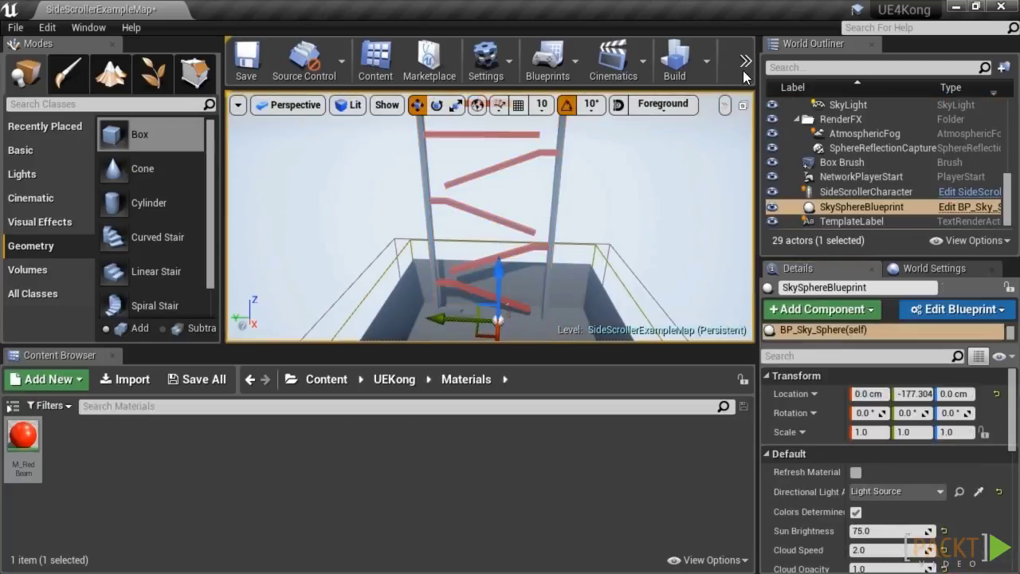
Play-test the level by running and jumping with the character near the lowest ramp, and stop the session.
left_click(745, 60)
left_click(761, 95)
key("d")
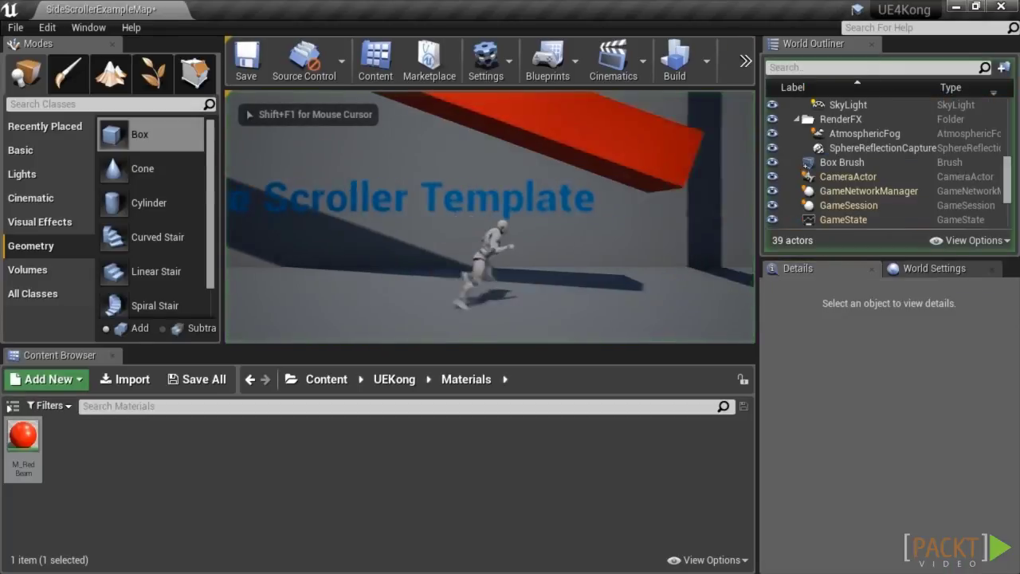
key("space")
key("a")
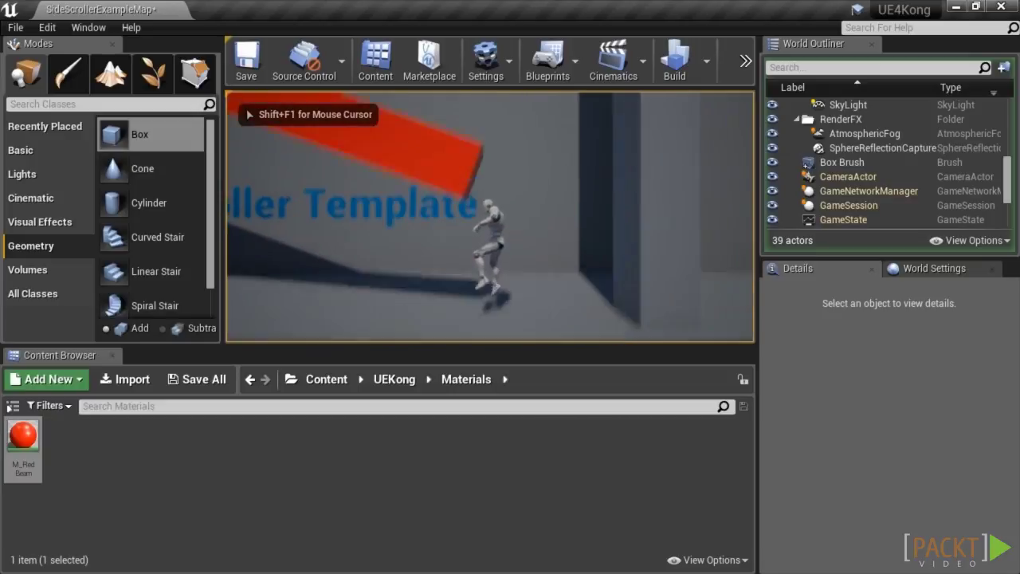
key("space")
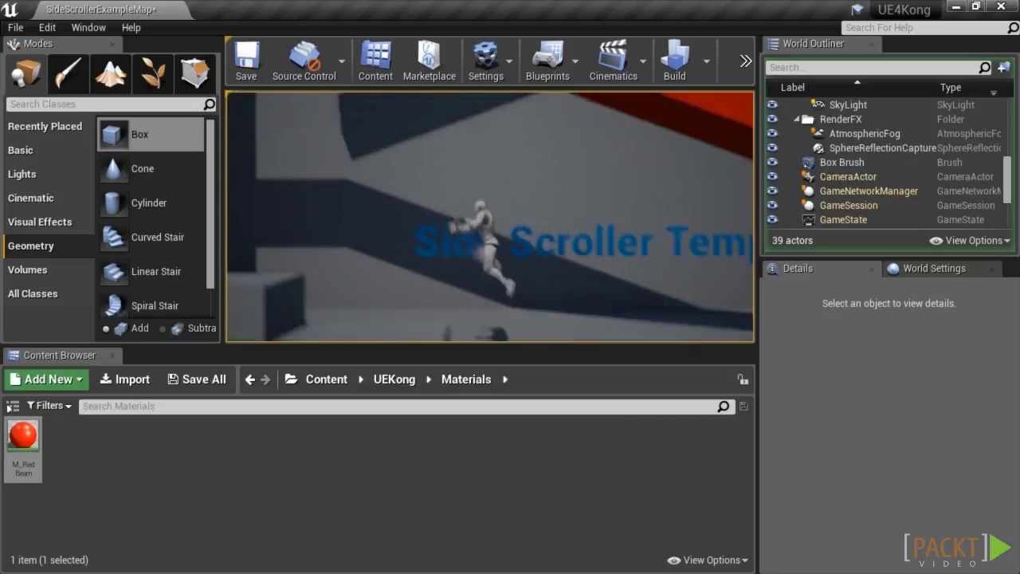
key("d")
key("Escape")
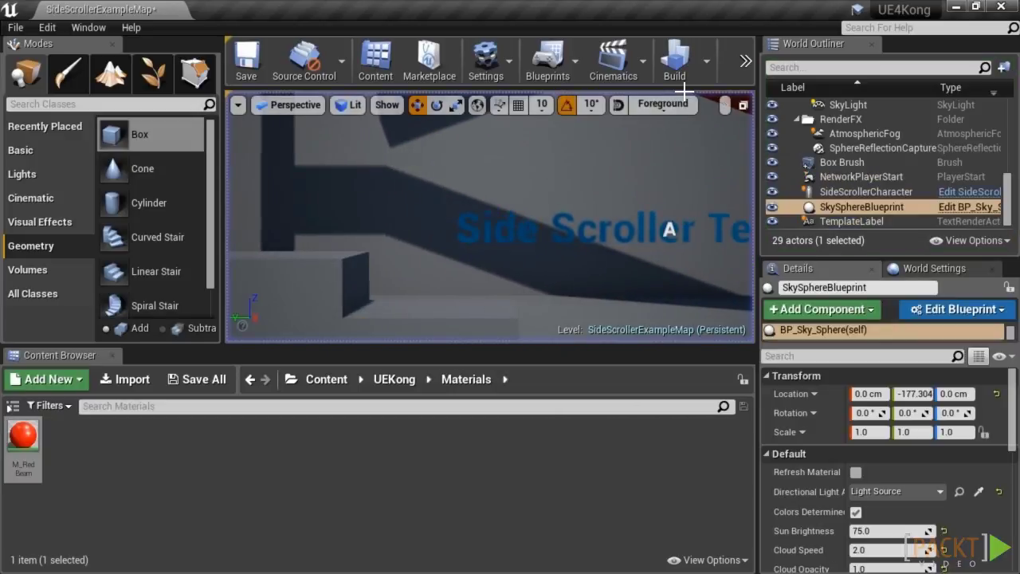
Resize the LightmassImportanceVolume around the ramp structure to an X scale of 0.5 and a Z scale of 6.5.
key("s")
key("e")
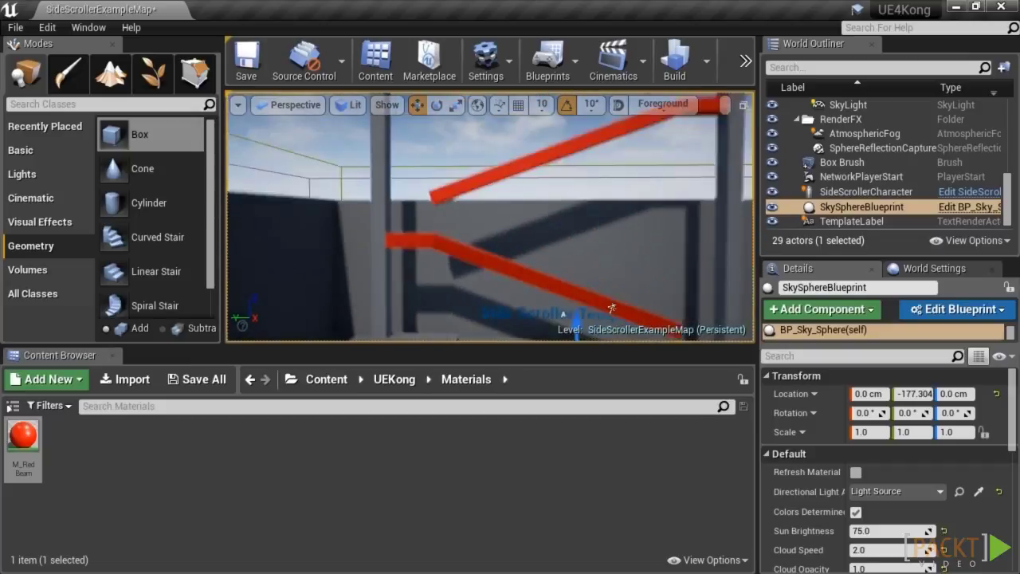
right_click_drag(542, 226, 498, 262)
key("d")
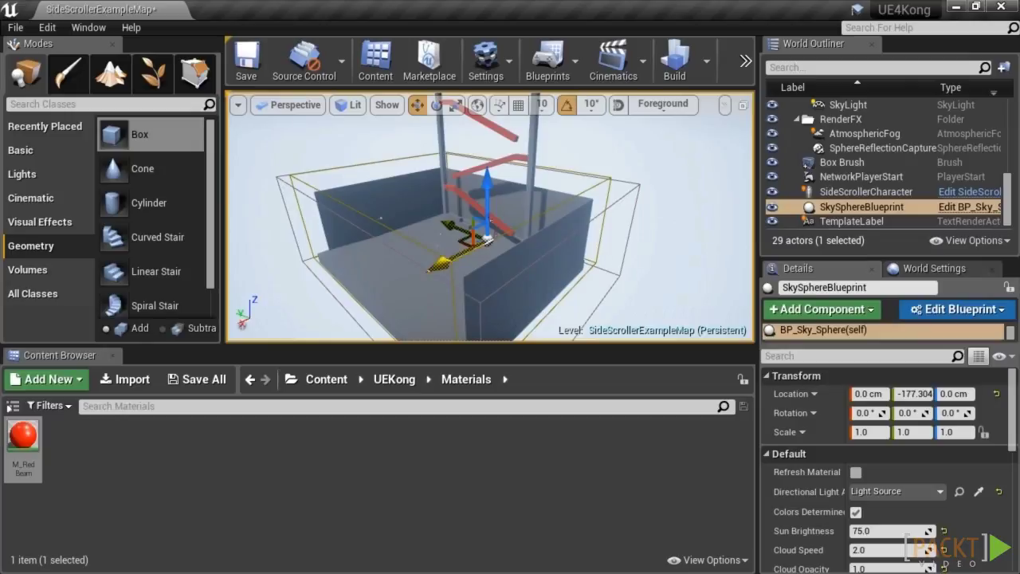
left_click(442, 251)
right_click_drag(496, 218, 422, 224)
key("d")
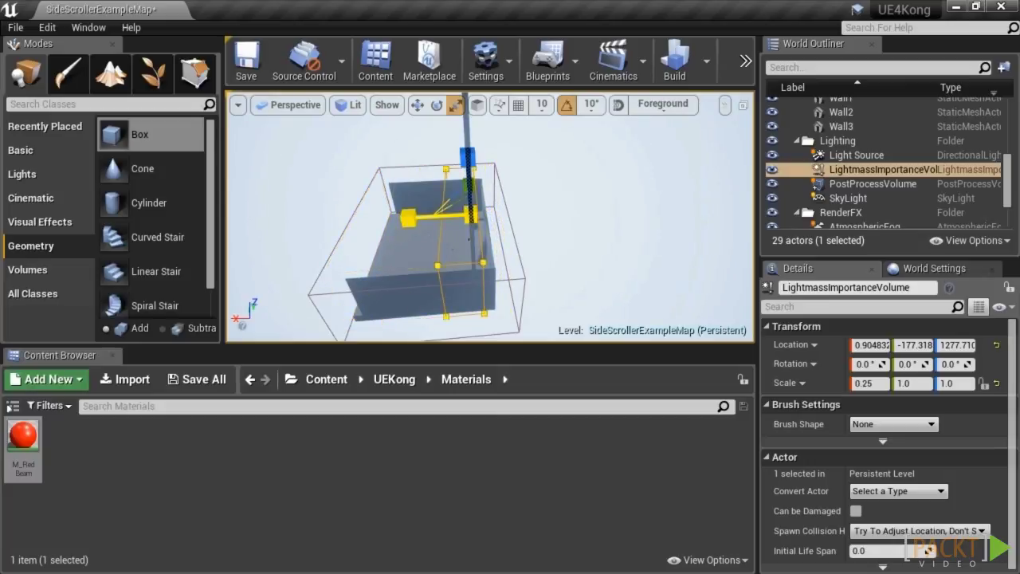
right_click_drag(445, 240, 473, 192)
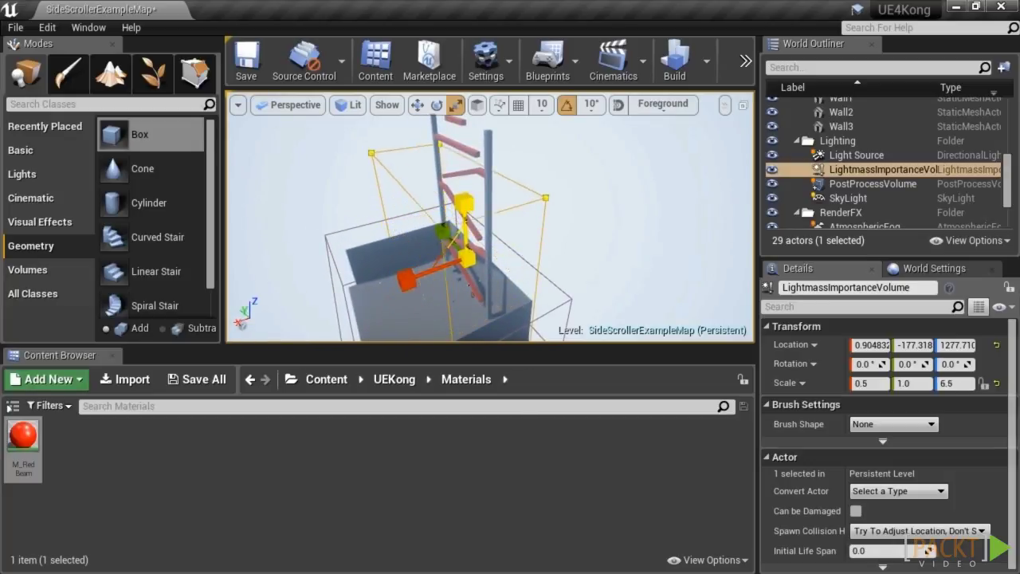
Set the LightmassImportanceVolume's Z scale to 4.0 and raise it to about Z 3778 cm so it encloses the tower.
right_click_drag(536, 246, 462, 227)
key("w")
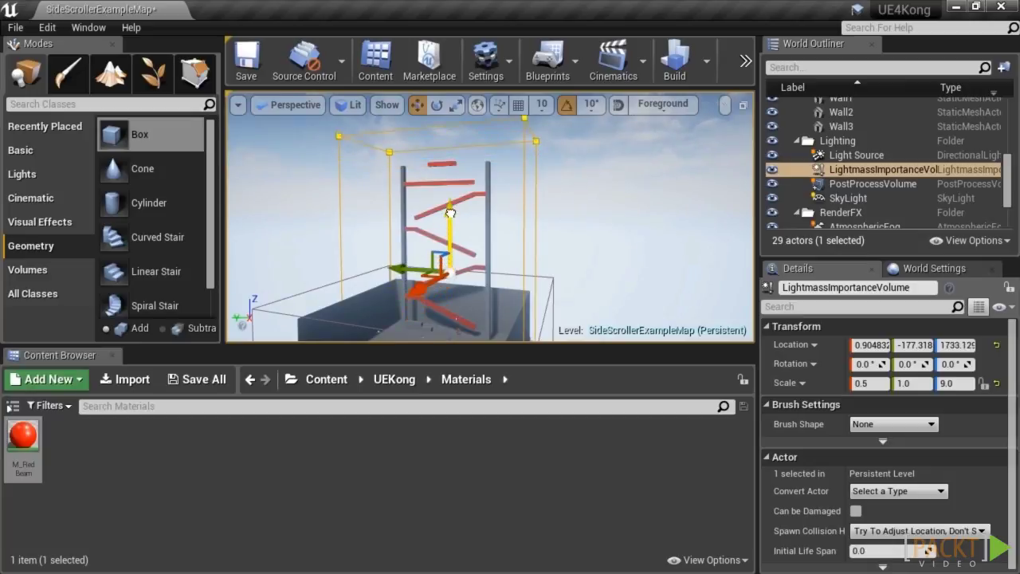
right_click_drag(498, 254, 490, 234)
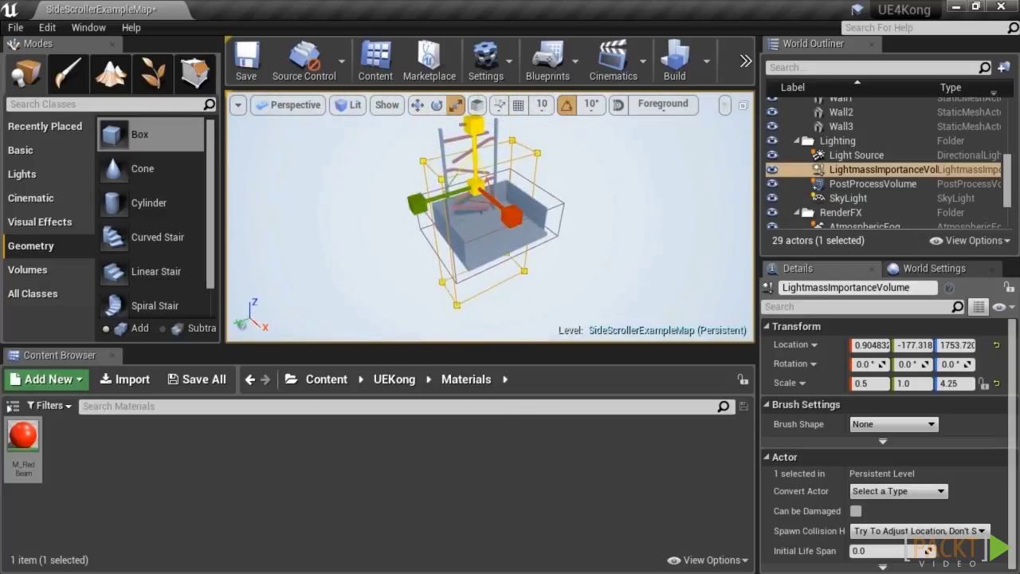
left_click_drag(474, 125, 474, 135)
key("w")
left_click_drag(473, 111, 474, 133)
Narrow the PostProcessVolume to an X scale of 7.25 and move it along X to about 316 cm.
right_click_drag(504, 201, 505, 225)
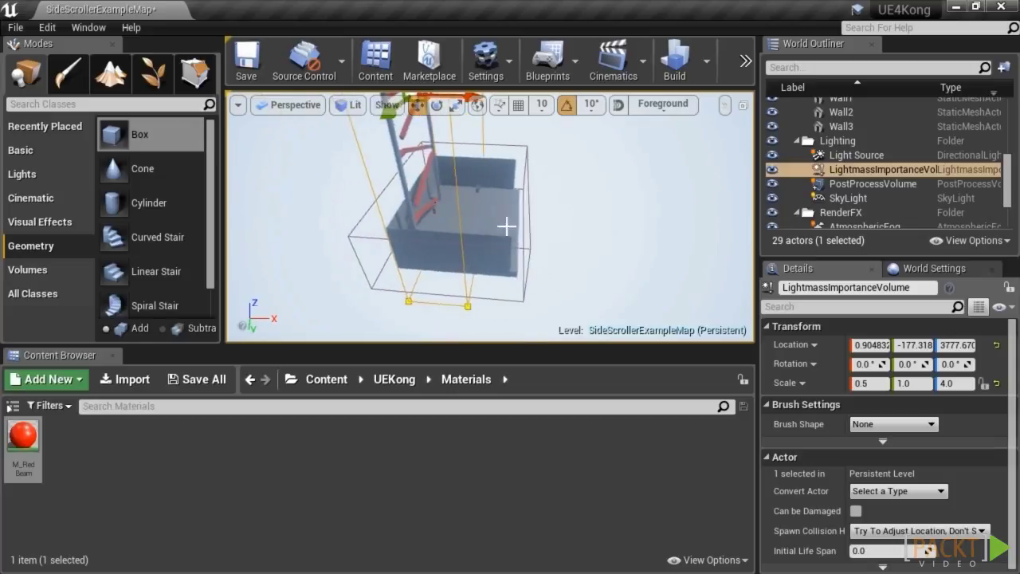
left_click(538, 246)
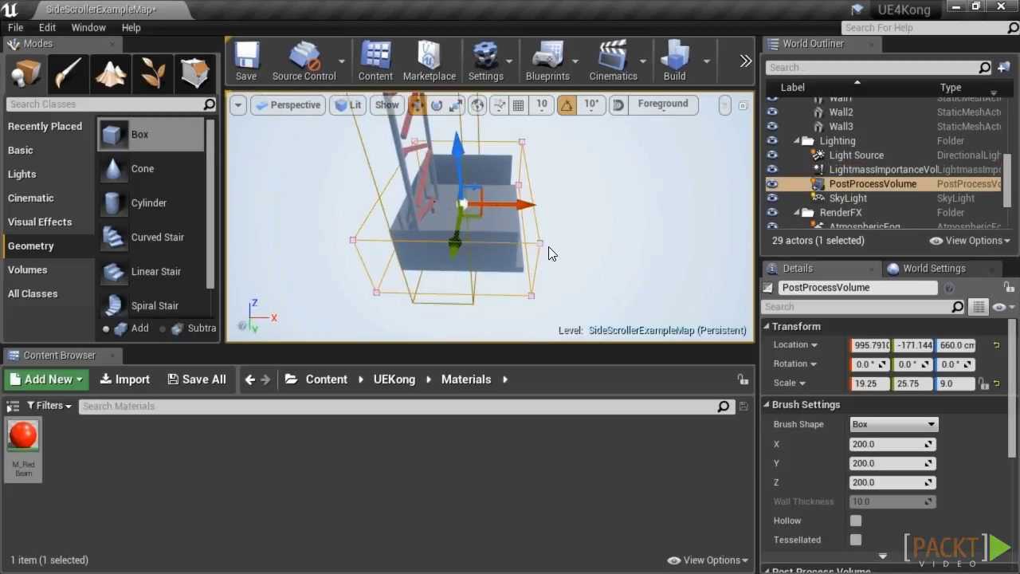
key("r")
left_click_drag(523, 205, 492, 208)
key("w")
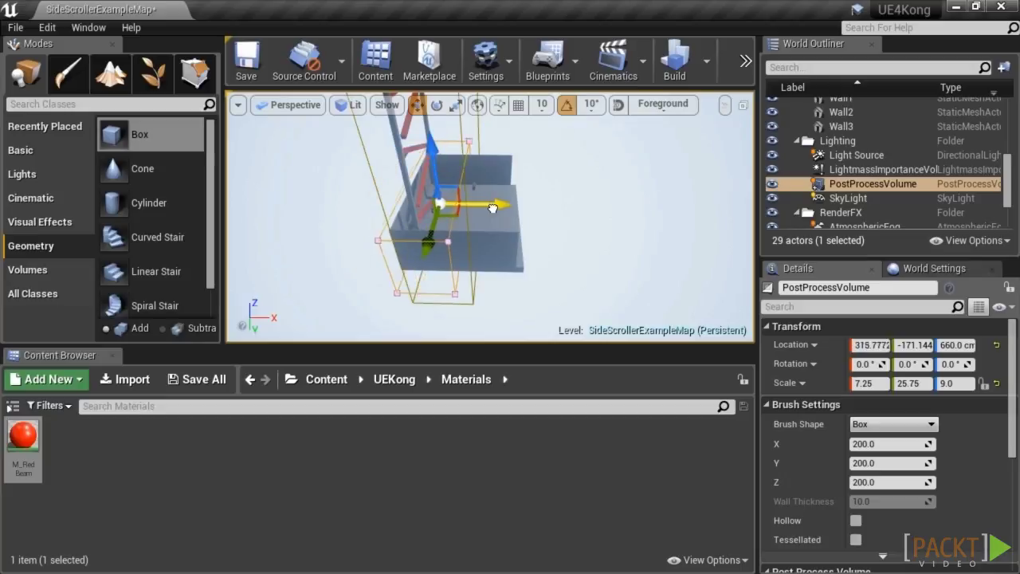
Stretch the PostProcessVolume to a Z scale of 26.75 and position it at about Z 2804 cm around the ramps.
mouse_move(492, 208)
right_mouse_down()
mouse_move(443, 210)
mouse_move(469, 210)
mouse_move(473, 164)
mouse_move(496, 209)
right_mouse_up()
key("s")
key("r")
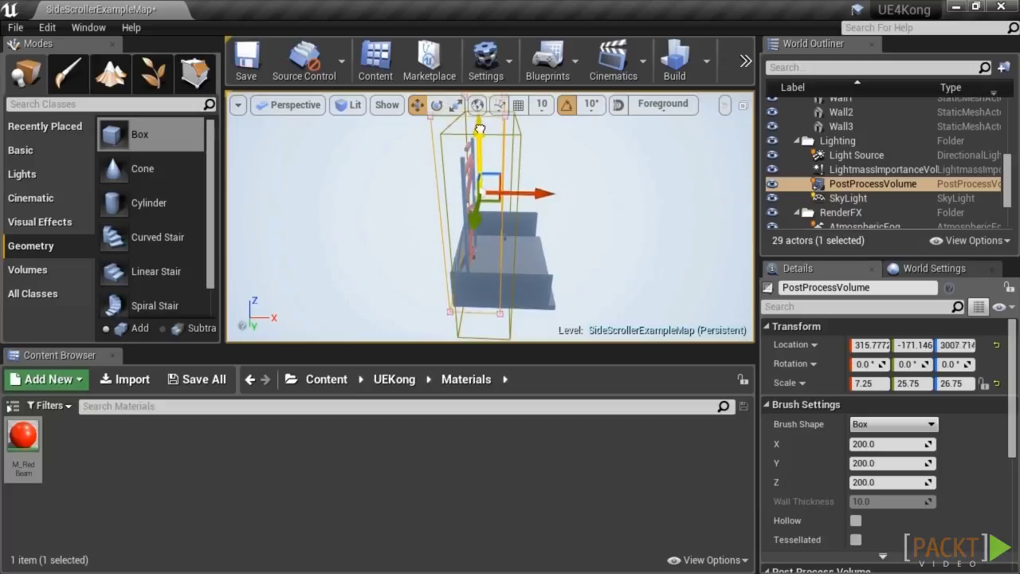
key("d")
right_click_drag(494, 209, 471, 196)
key("w")
key("s")
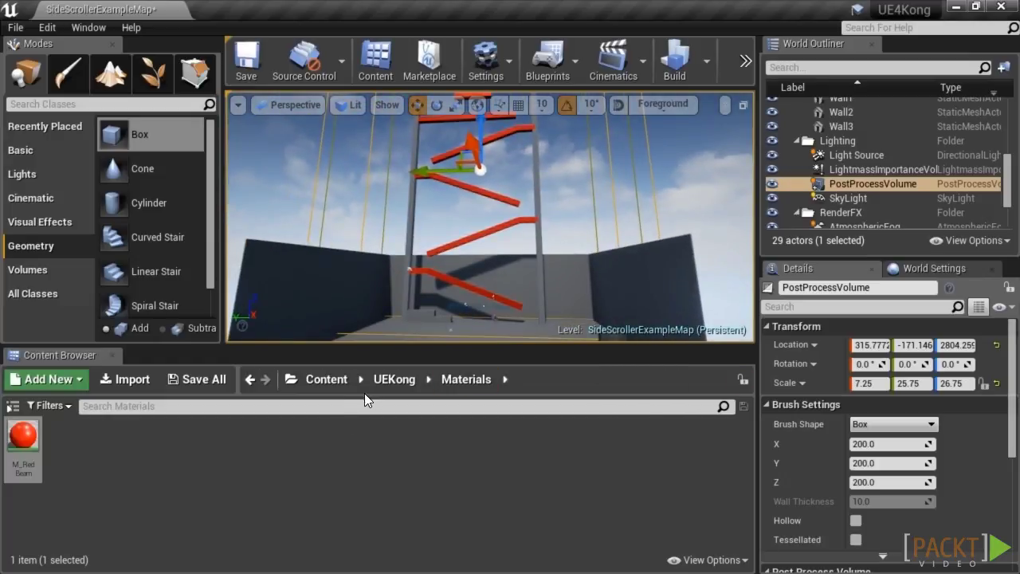
Create a Game Mode blueprint class named GM_UEKong in the UEKong Extras folder.
left_click(381, 382)
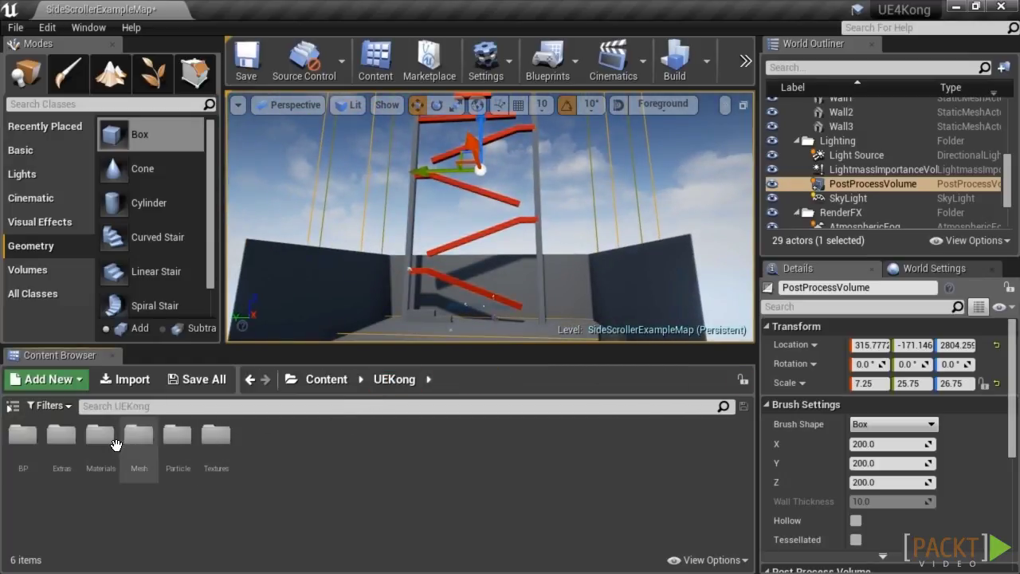
double_click(62, 434)
right_click(73, 437)
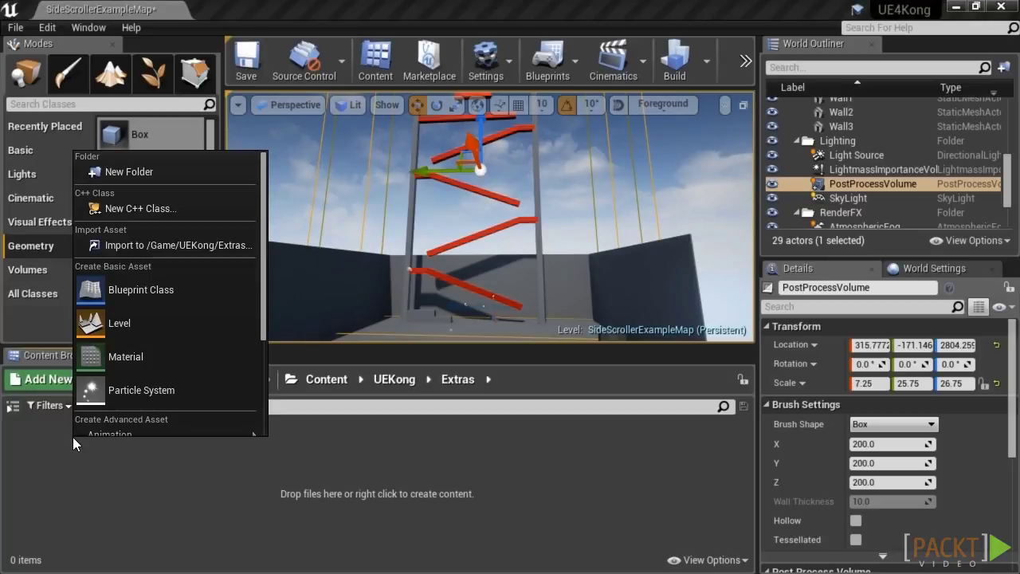
left_click(166, 301)
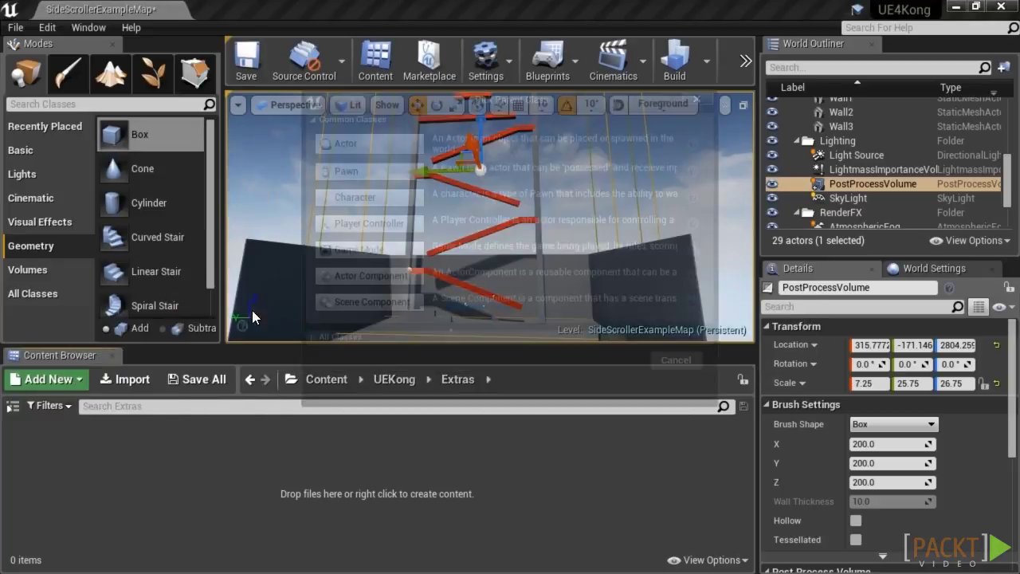
left_click(406, 264)
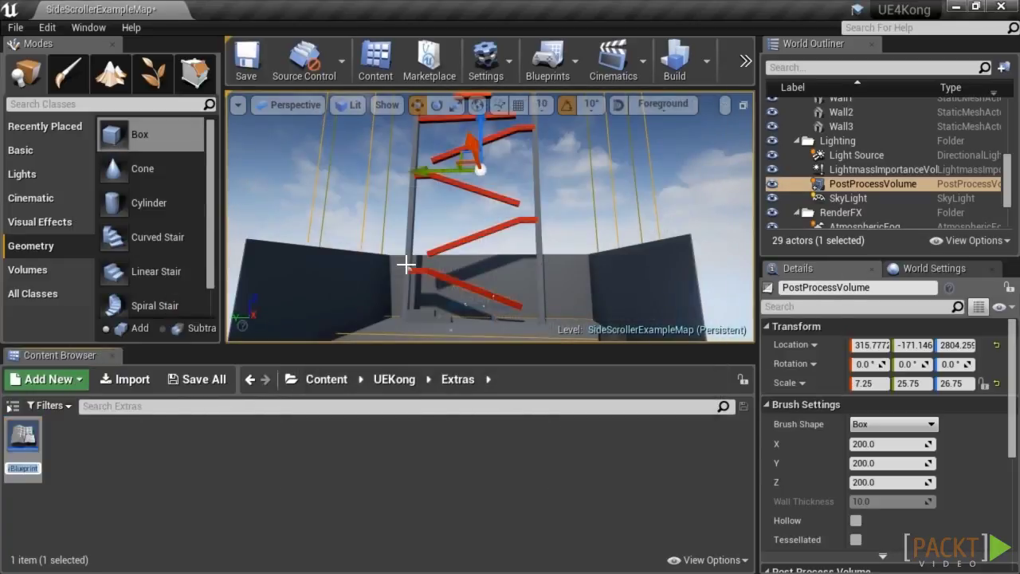
type("GM_")
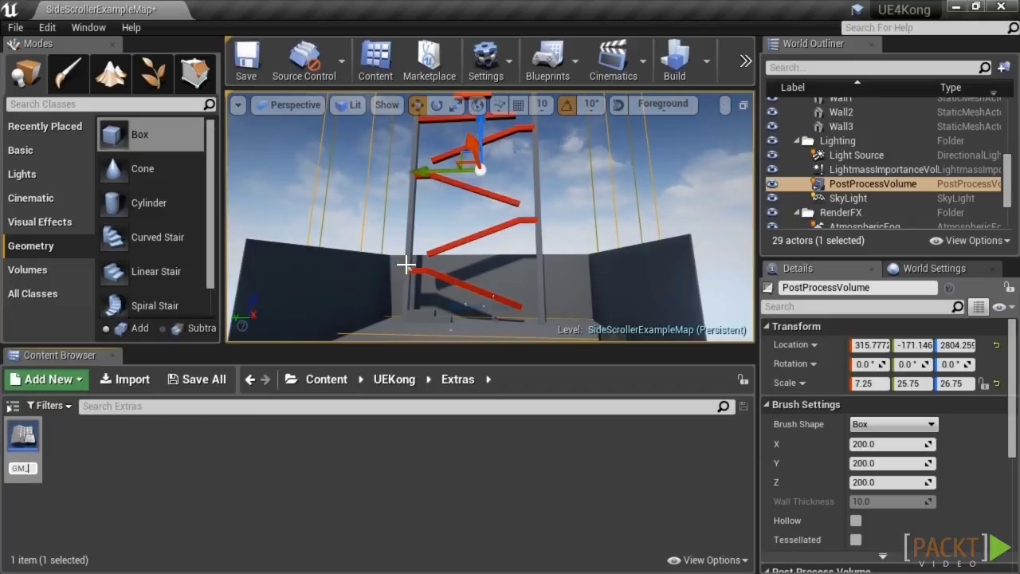
type("UEKong")
key("Return")
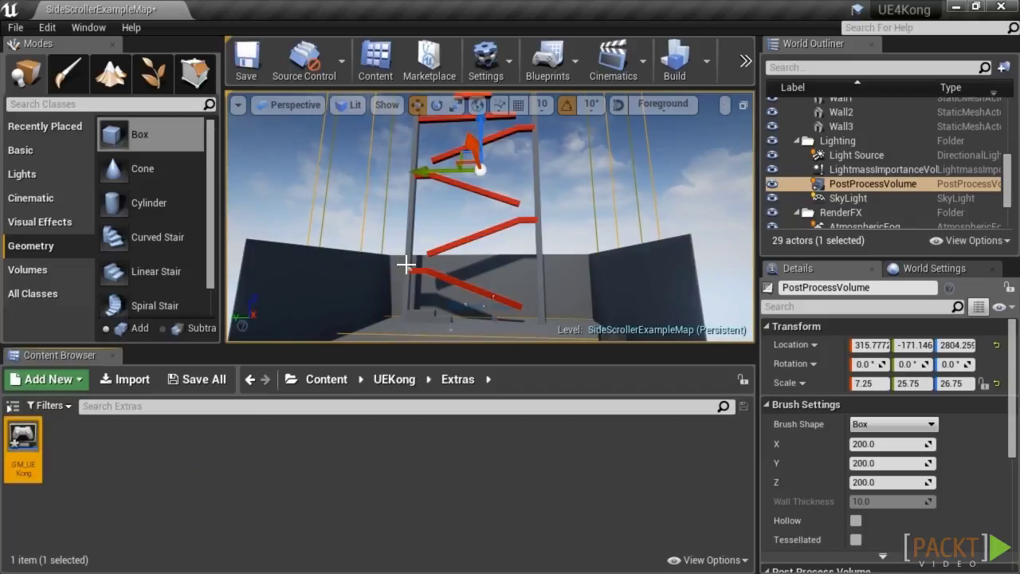
Save the GM_UEKong game mode asset to file.
left_click(66, 439)
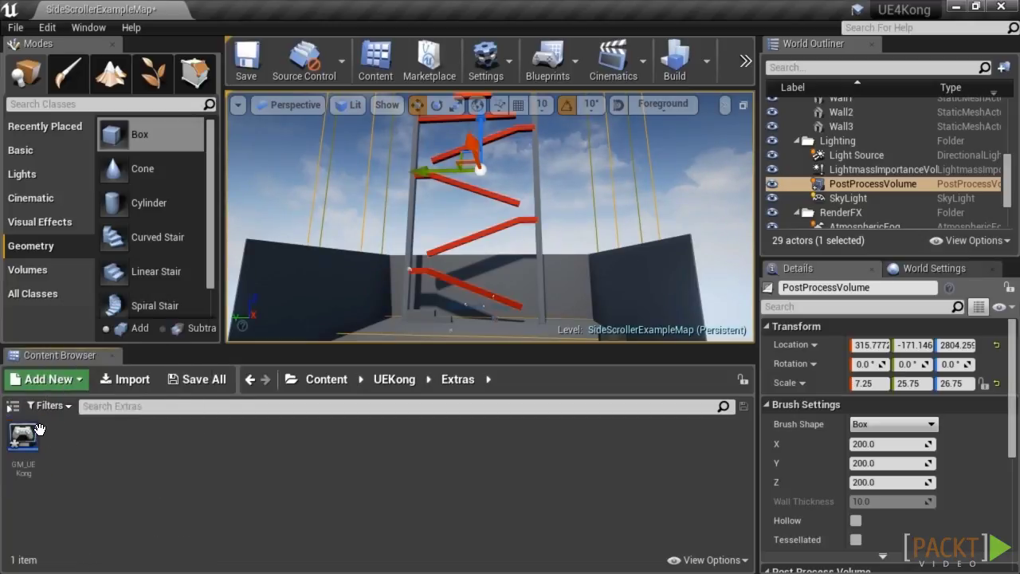
right_click(39, 431)
left_click(114, 194)
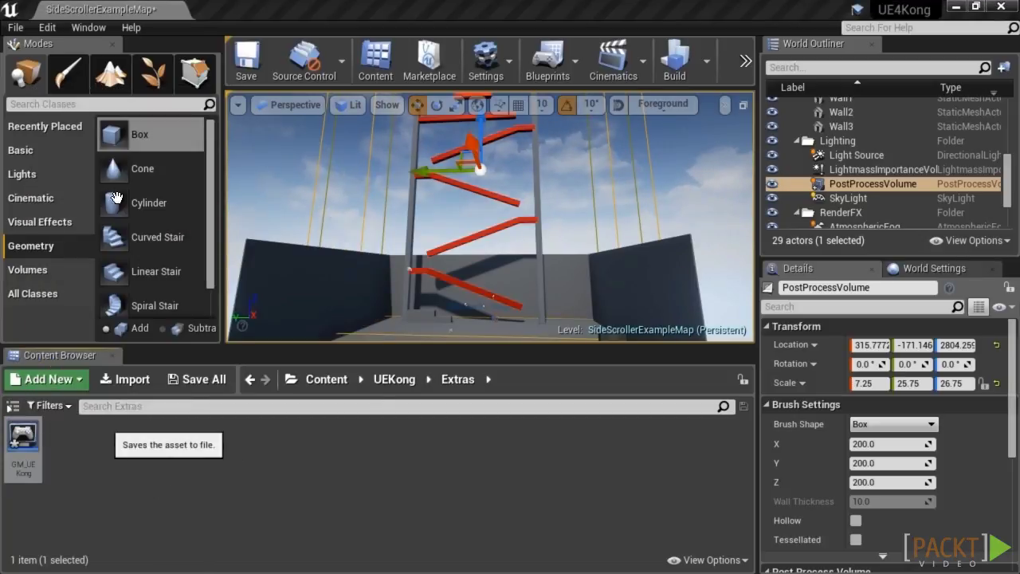
In the project's Maps & Modes settings, set the Default GameMode to GM_UEKong and expand its Selected GameMode classes.
left_click(47, 28)
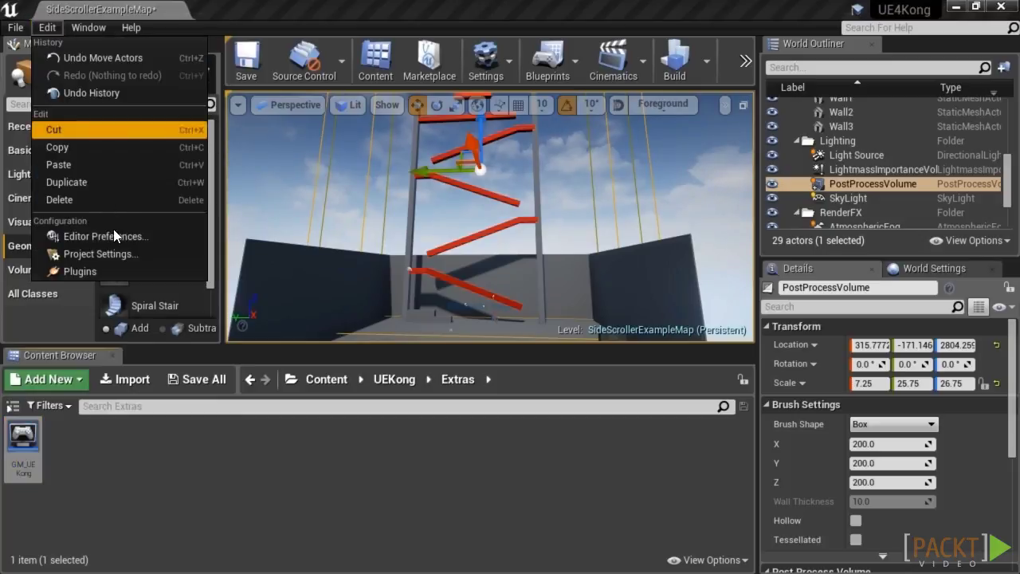
left_click(114, 253)
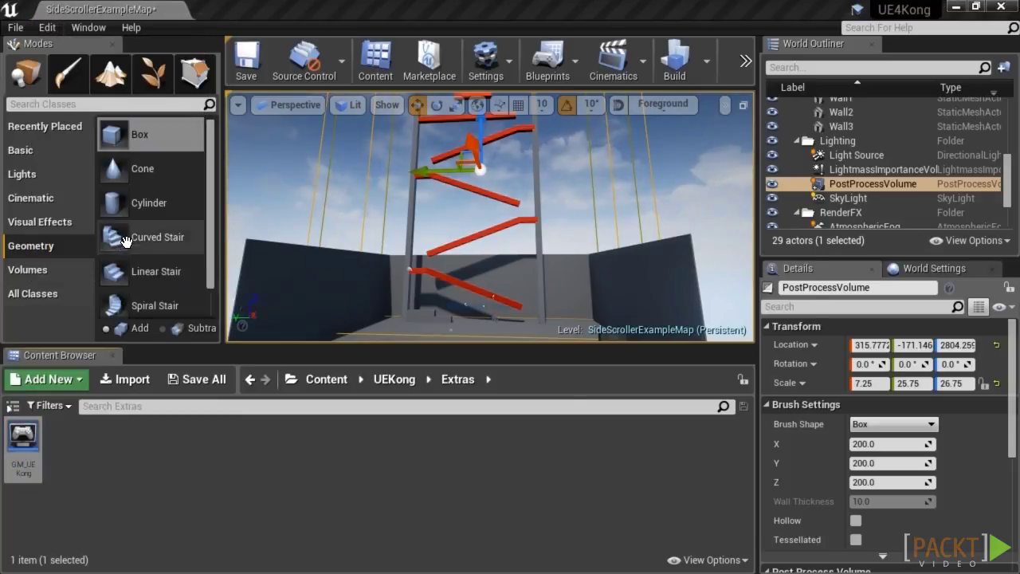
left_click(231, 121)
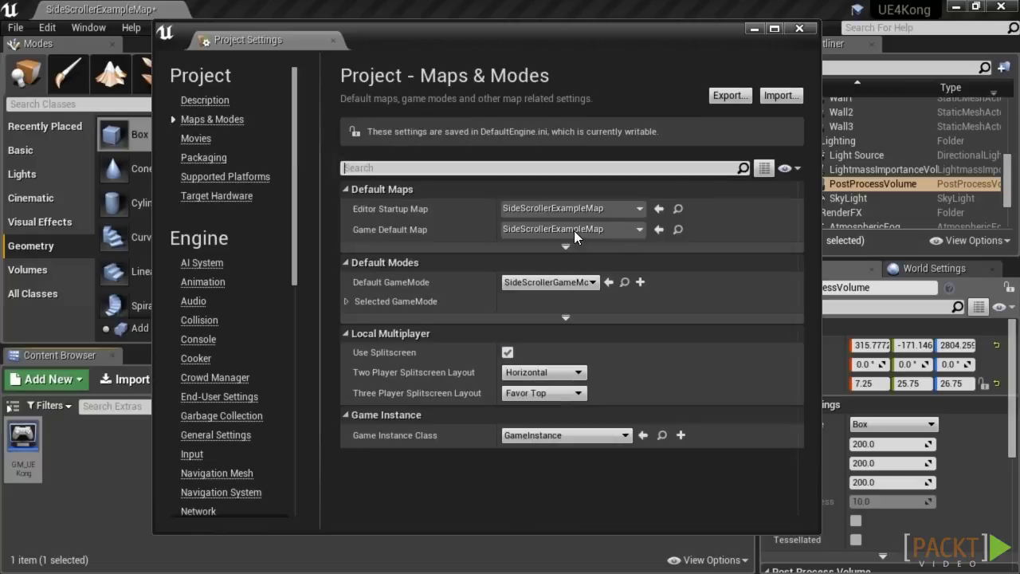
left_click(625, 209)
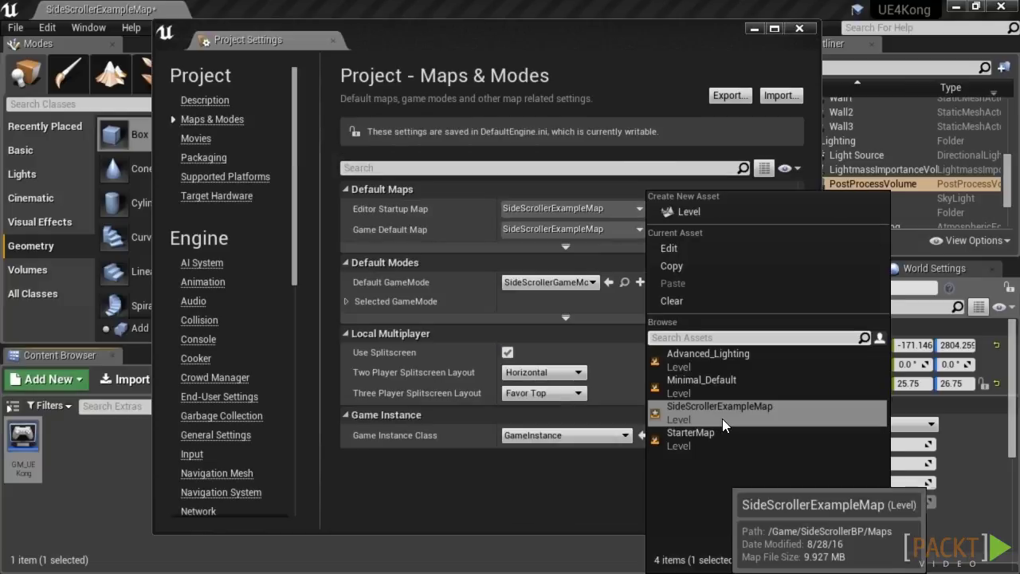
left_click(591, 330)
left_click(589, 320)
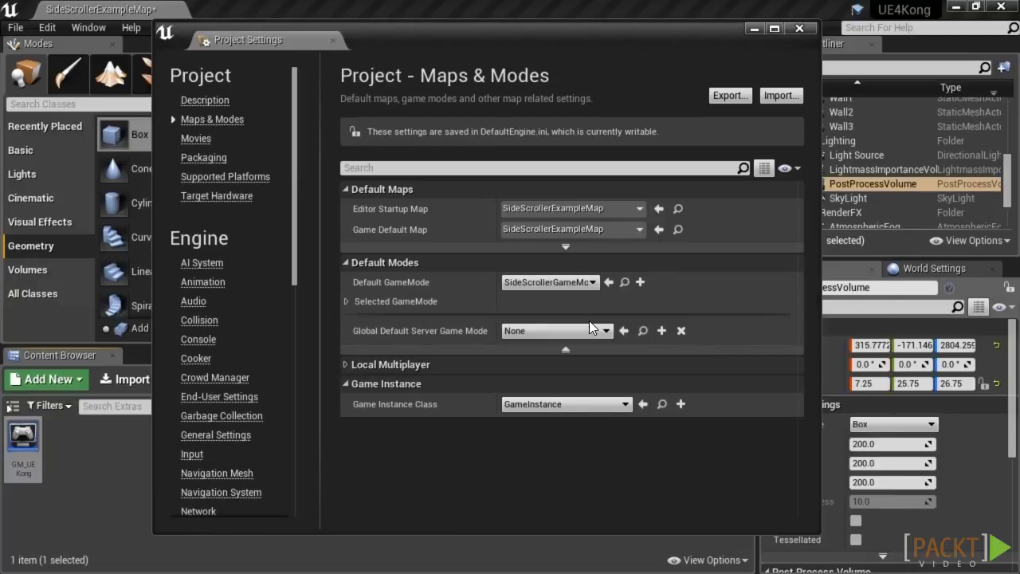
left_click(589, 283)
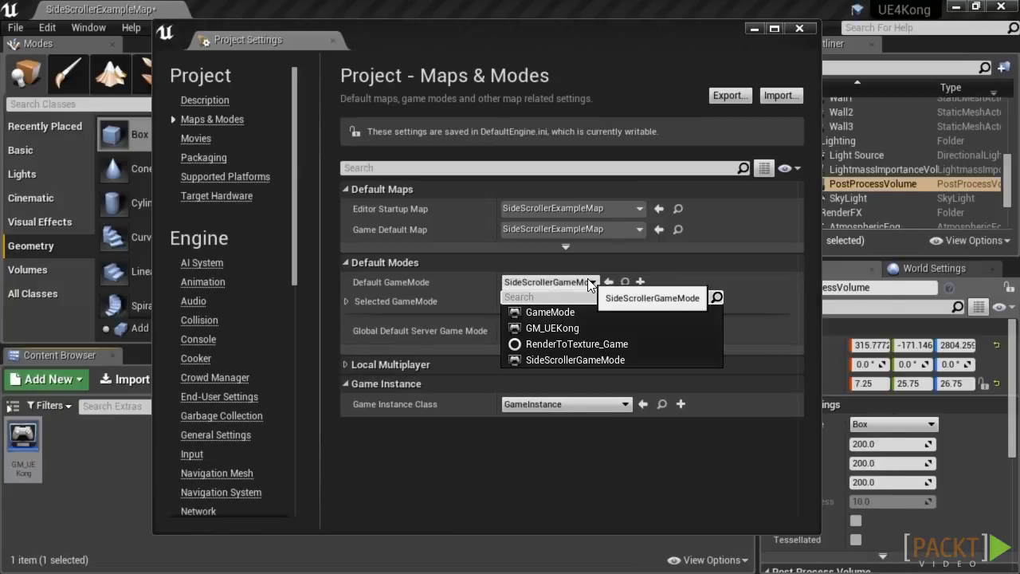
left_click(589, 326)
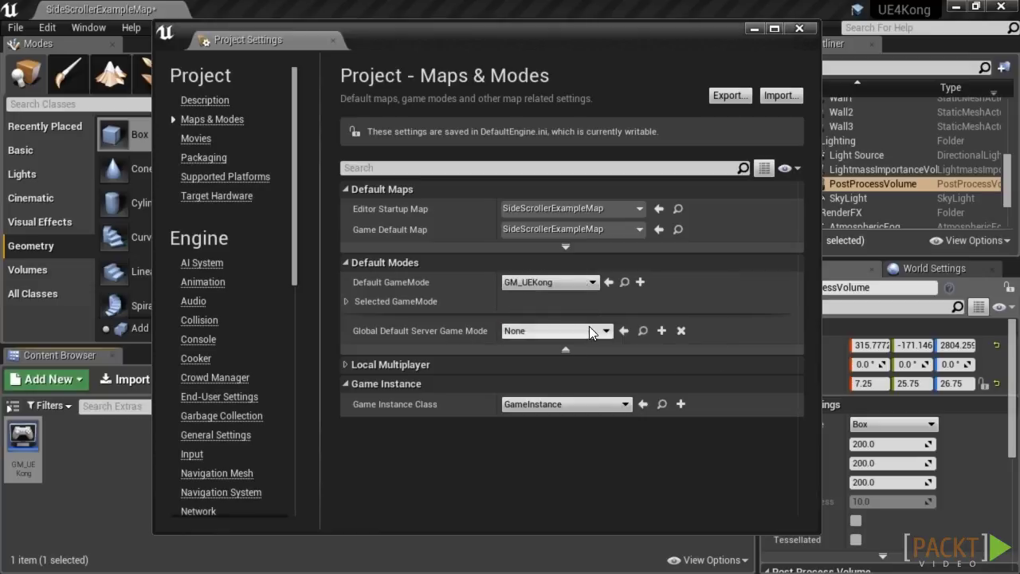
left_click(348, 302)
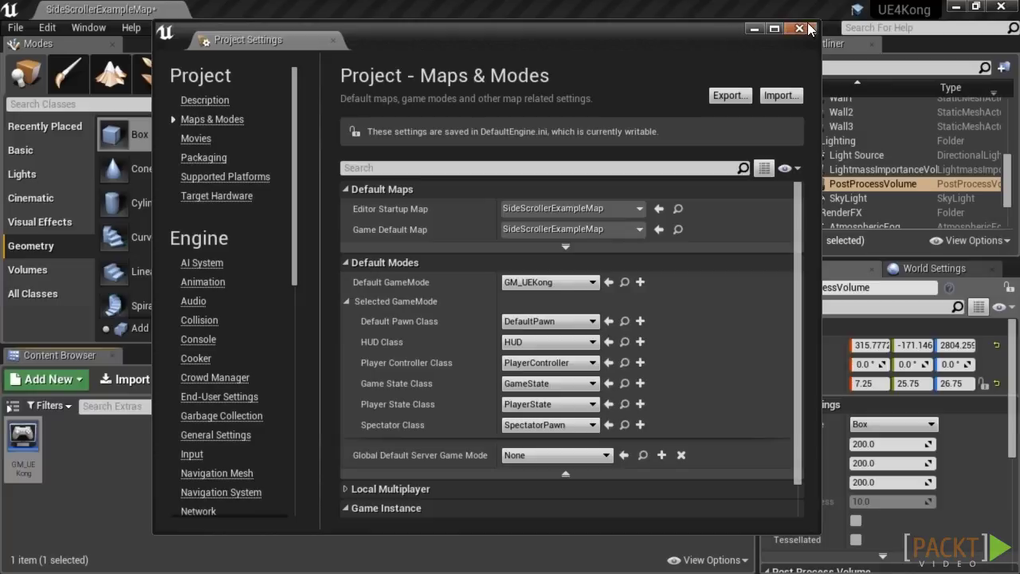
left_click(598, 212)
left_click(599, 212)
left_click(799, 29)
Save the level under the name UEKong_1 in a new Maps folder inside the UEKong folder.
left_click(15, 28)
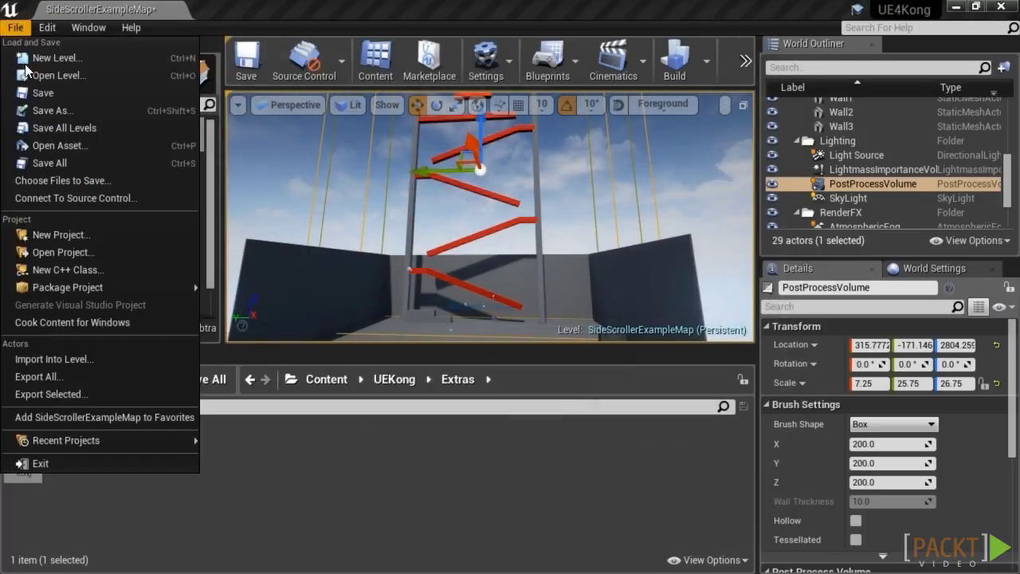
left_click(71, 110)
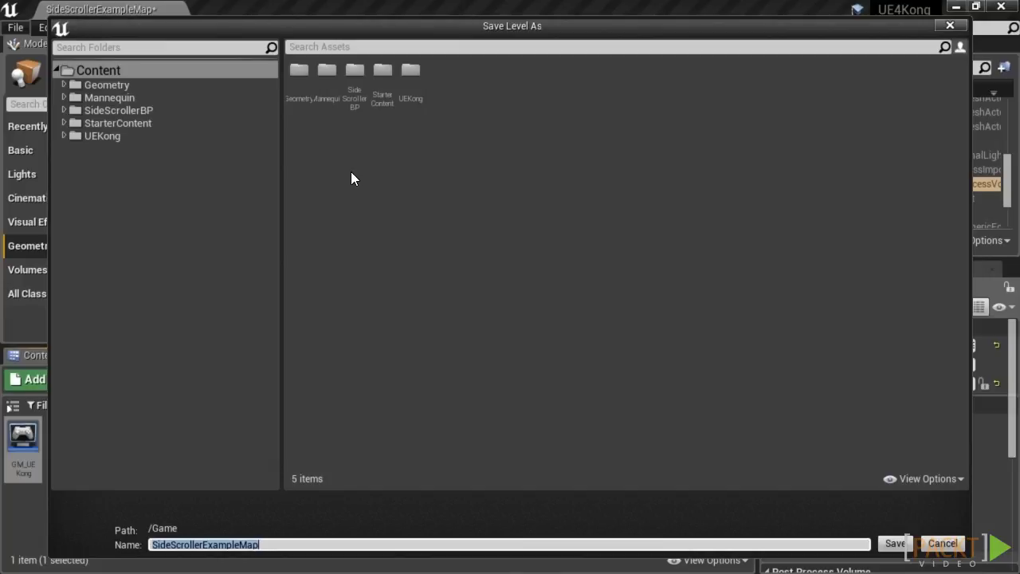
type("UEKong_1")
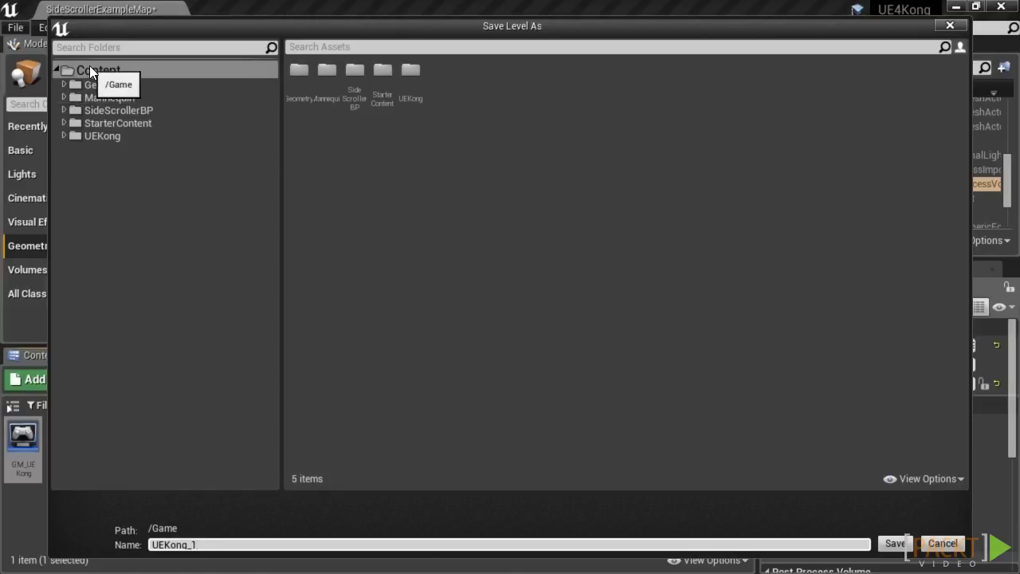
right_click(103, 134)
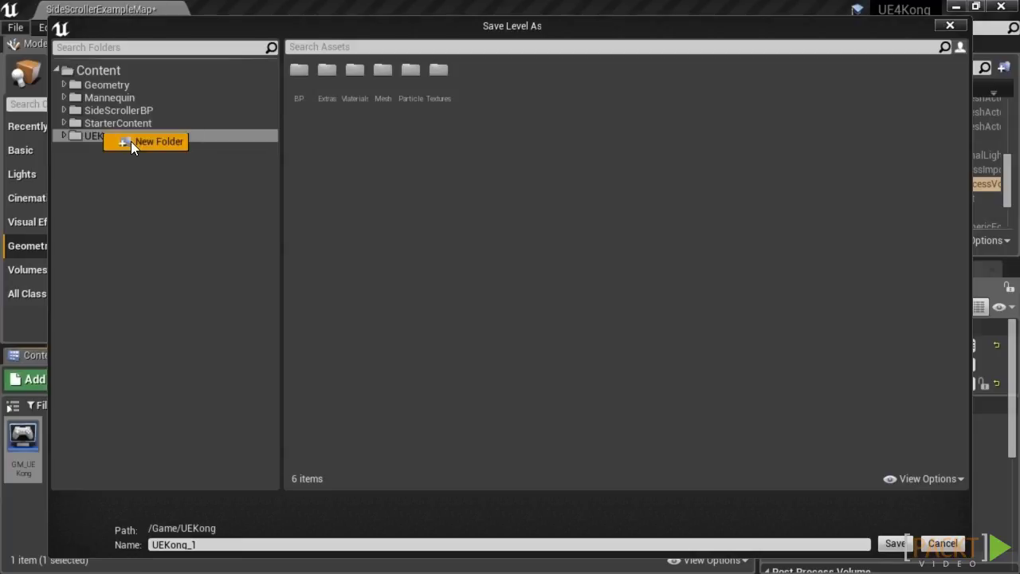
left_click(130, 141)
type("Maps")
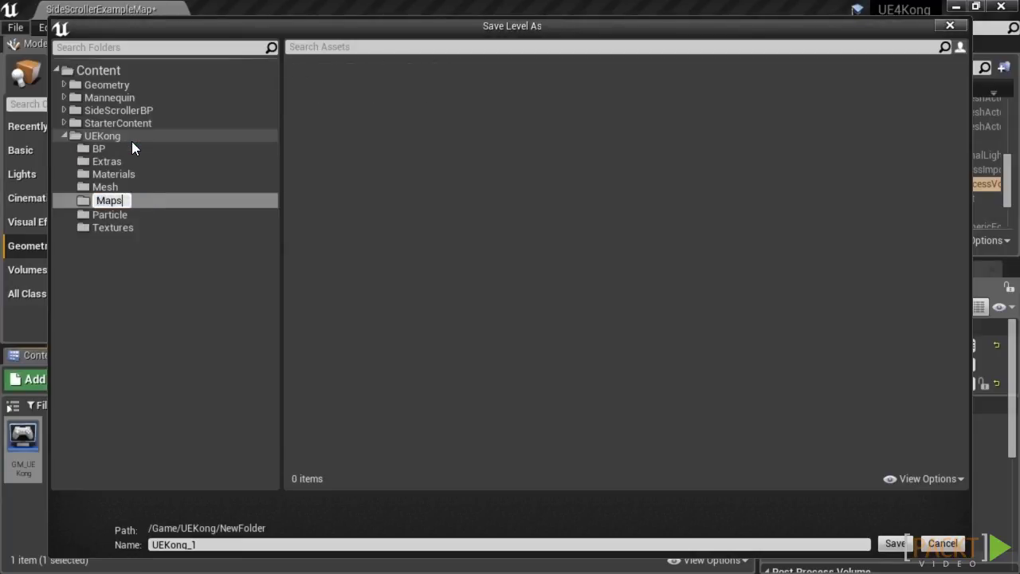
key("Return")
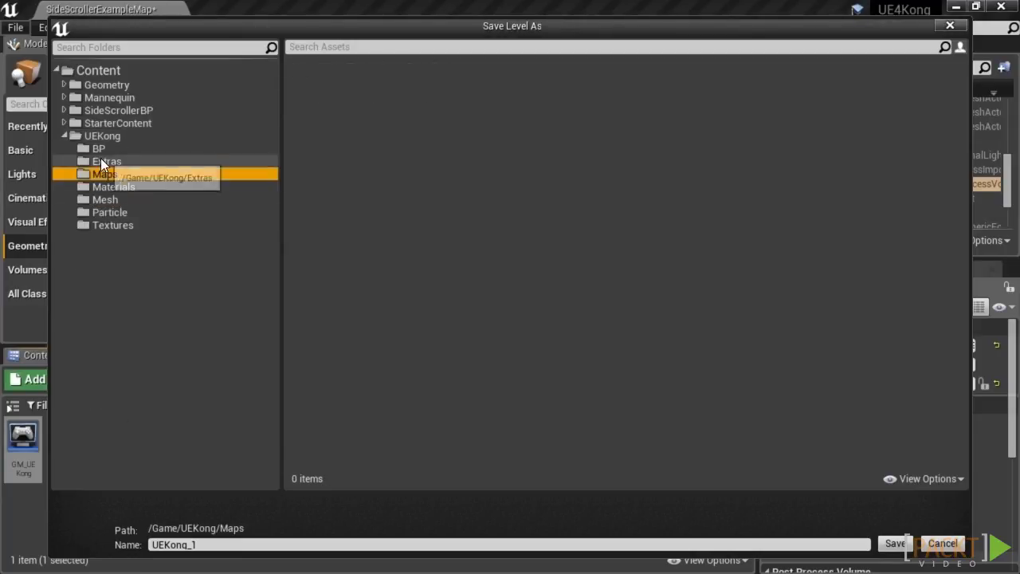
left_click(894, 543)
Play-test the level by running the character to the low end of the lowest red ramp and trying to jump onto it.
key("f")
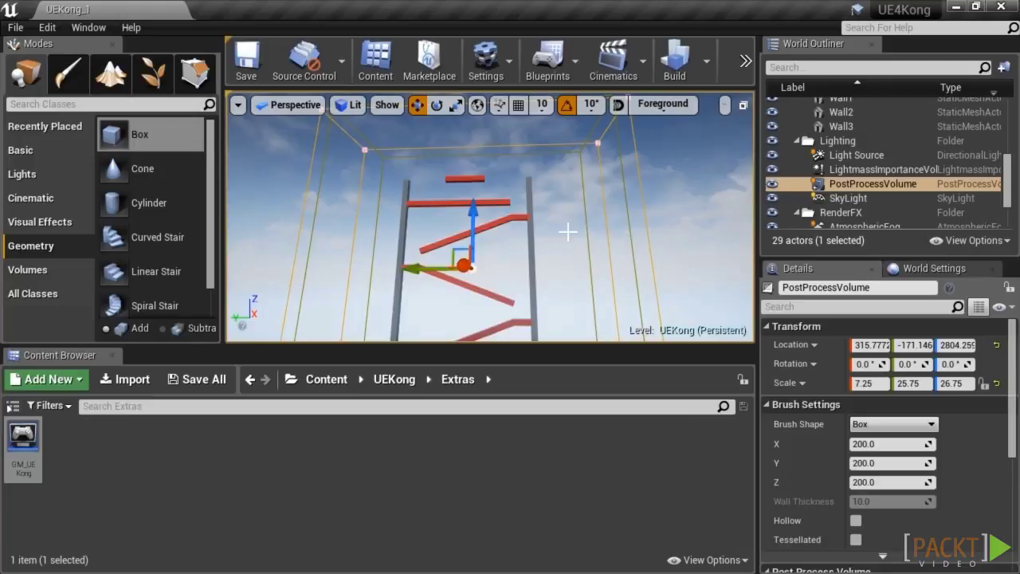
left_click(559, 228)
left_click(749, 68)
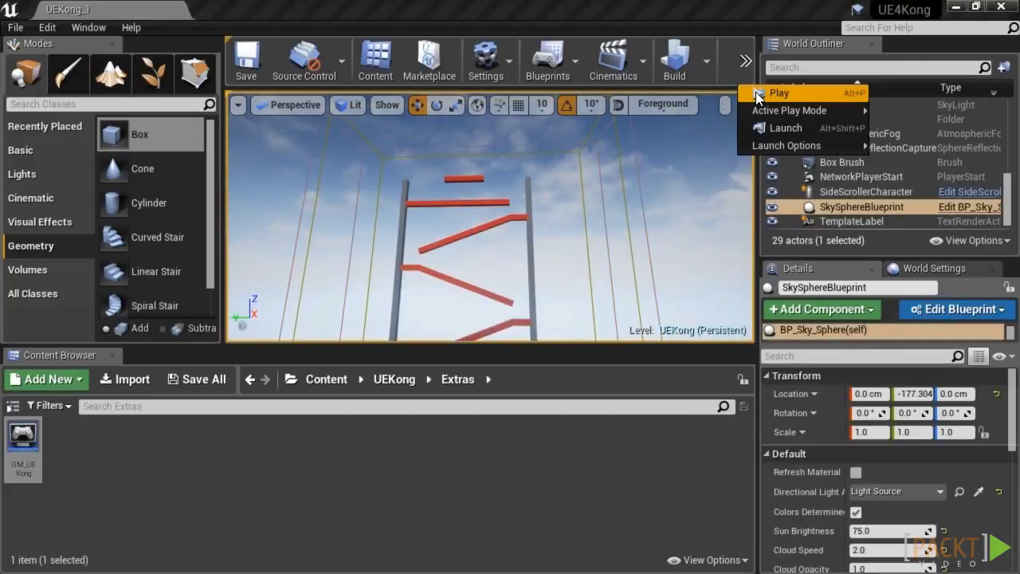
left_click(772, 91)
key("d")
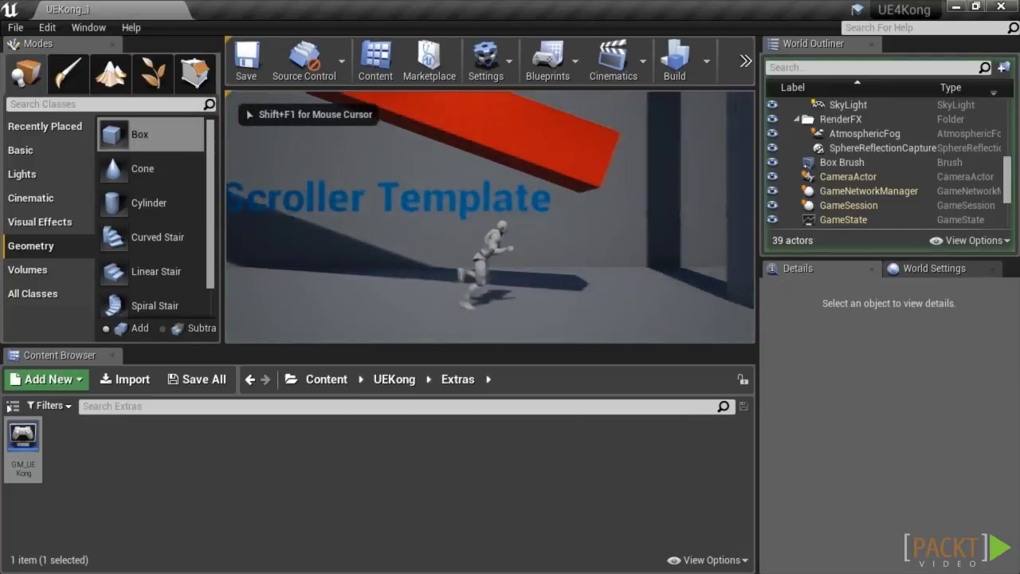
key("space")
key("d")
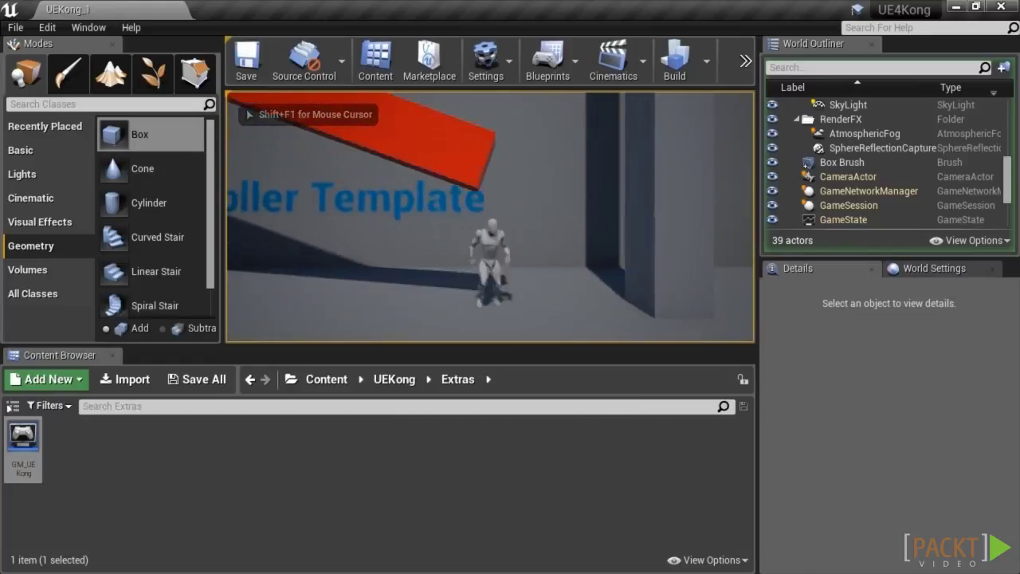
key("space")
key("a")
key("space")
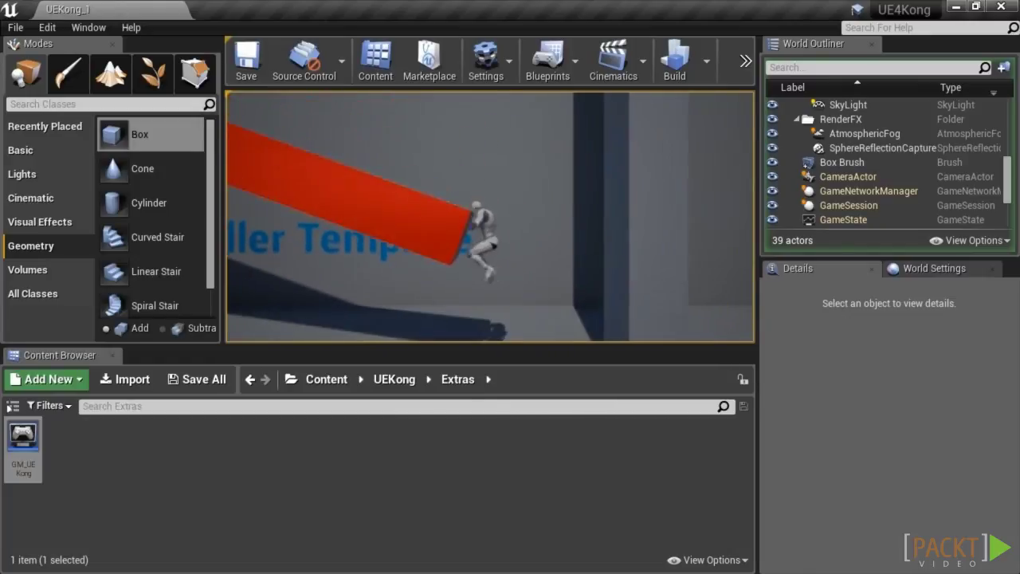